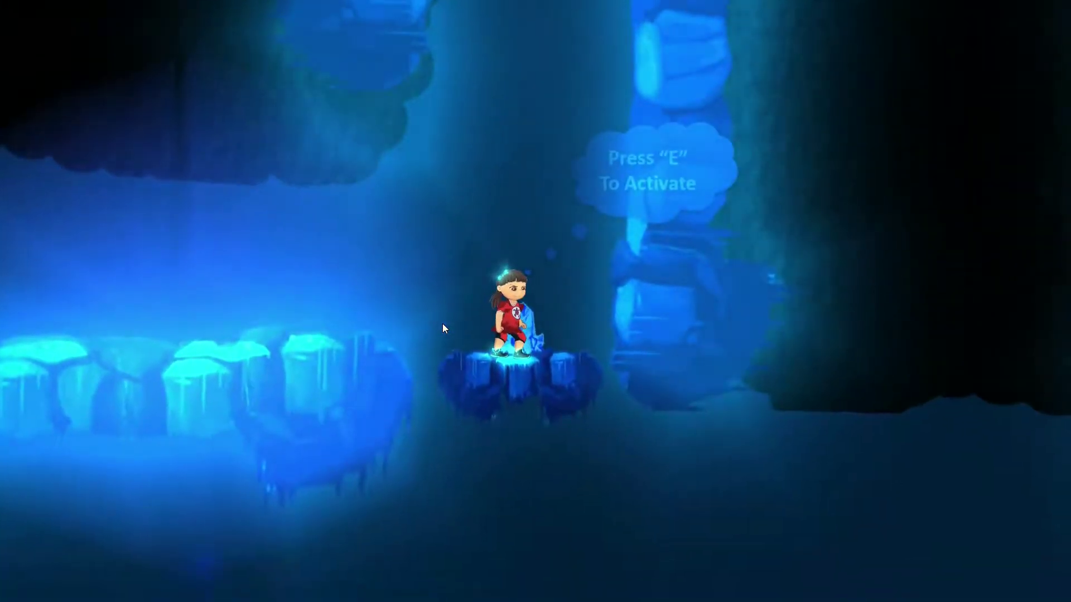
Activate the elevator with E, then jump off to the right ledge and back onto the platform.
key(e)
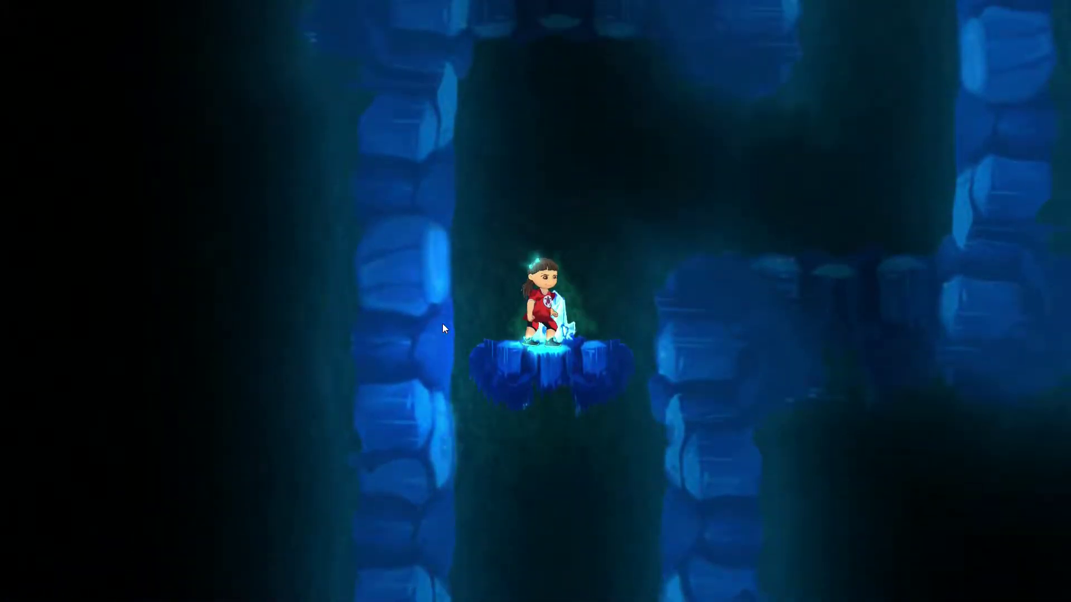
key(space)
key(d)
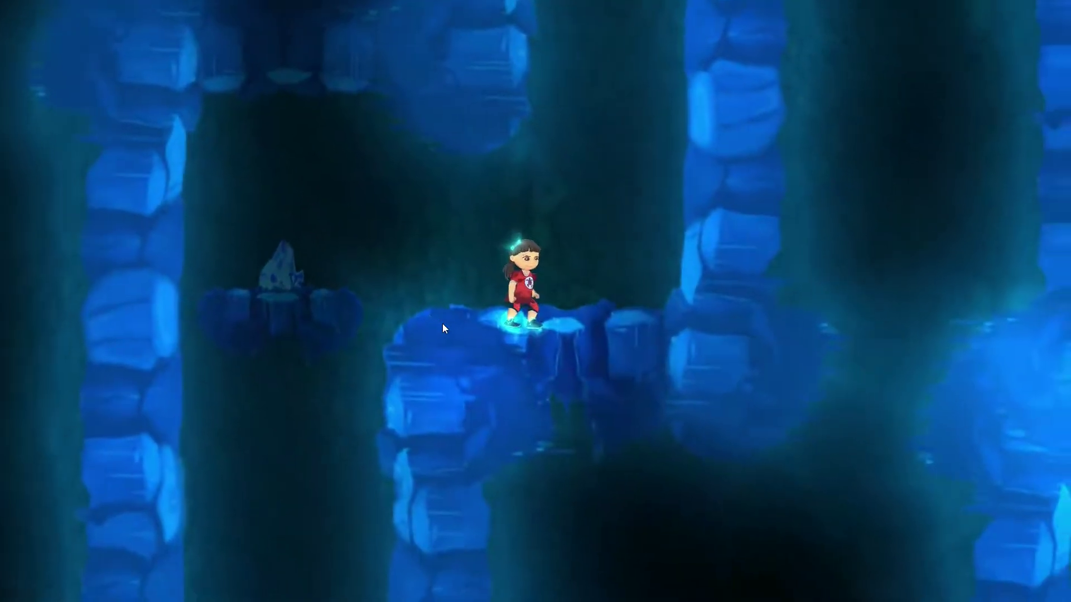
key(a)
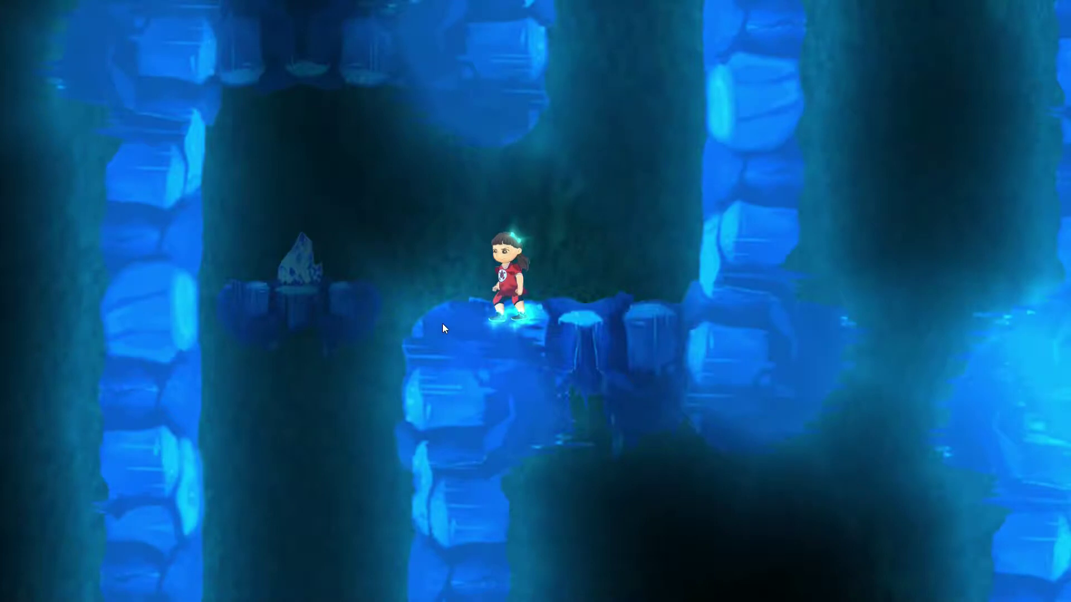
key(a)
key(space)
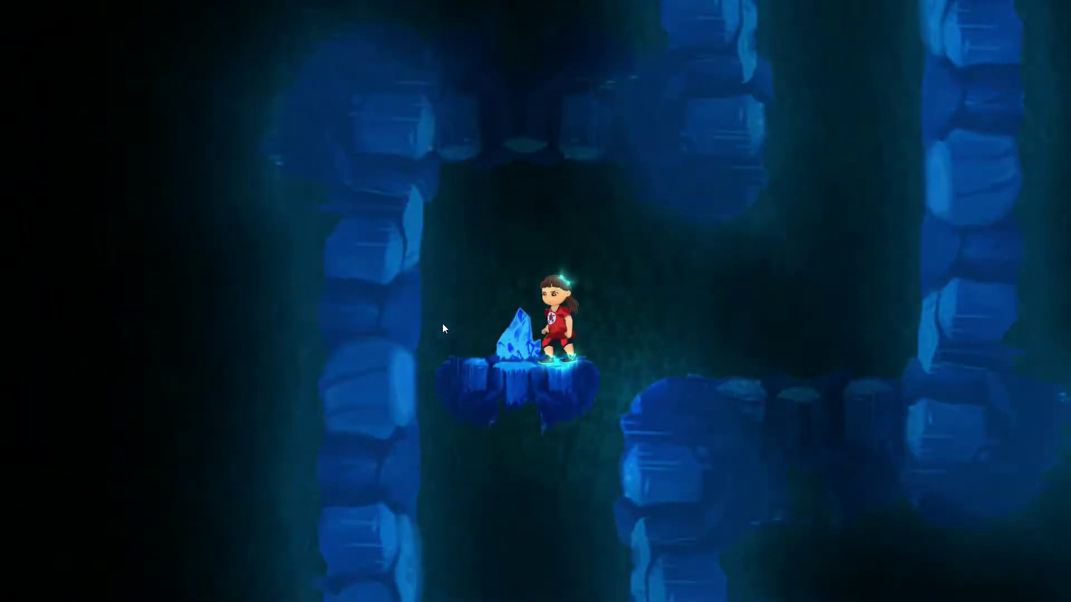
Ride the platform up again with E, then jump left onto the glowing platform.
key(e)
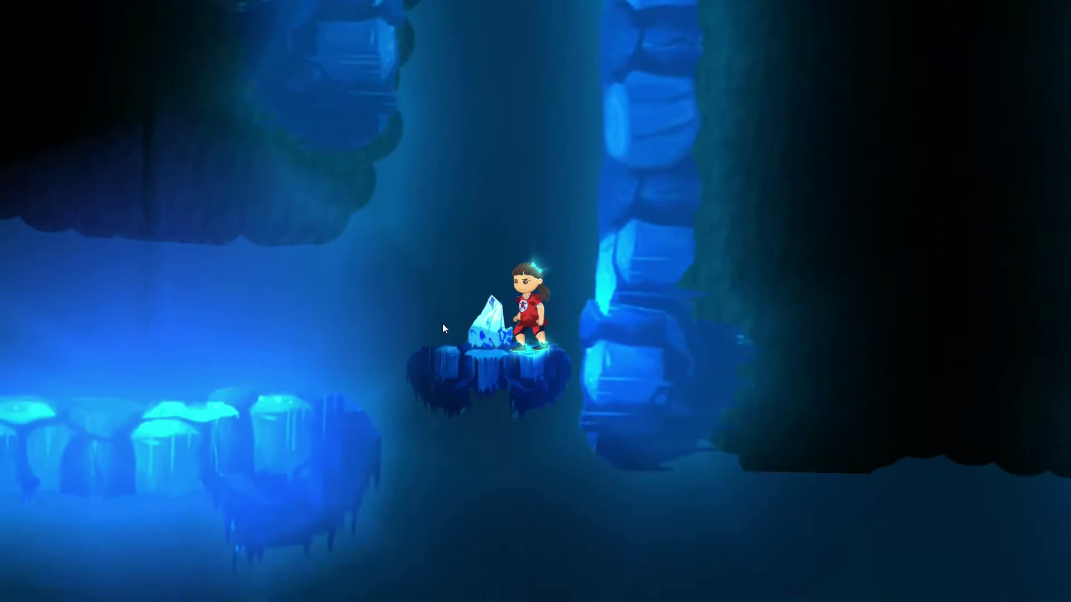
key(a)
key(space)
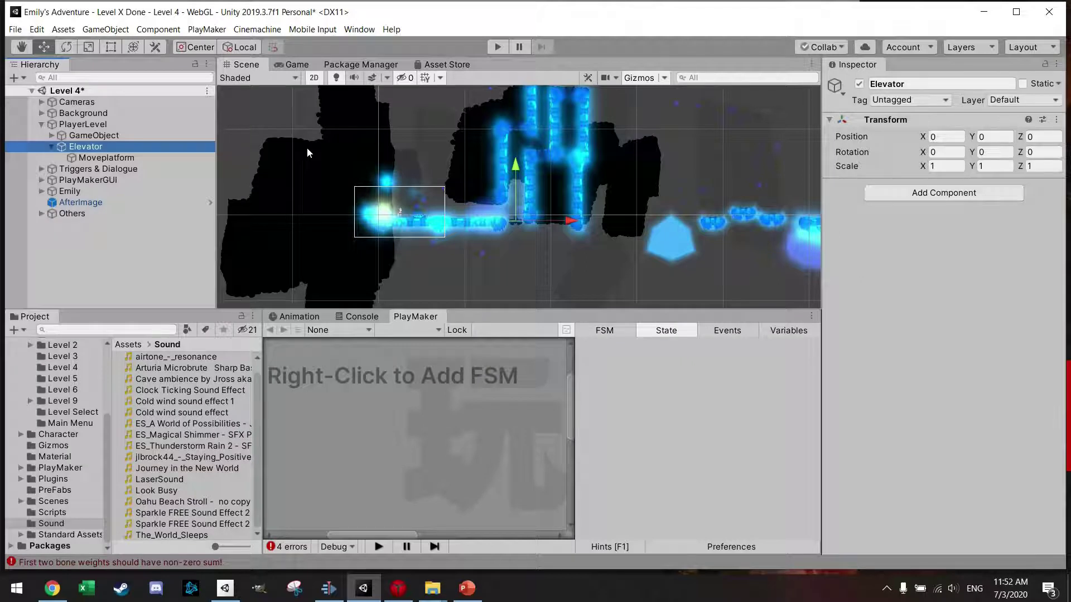
Select Moveplatform, check its existing collider, and add a second Box Collider 2D.
scroll(468, 165, up, 5)
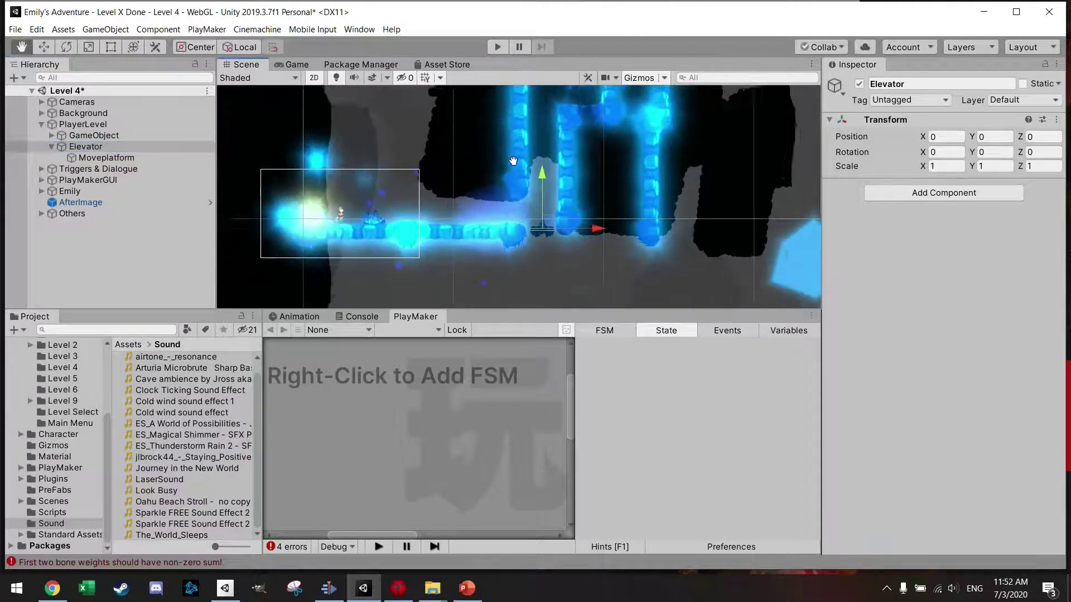
scroll(503, 186, up, 4)
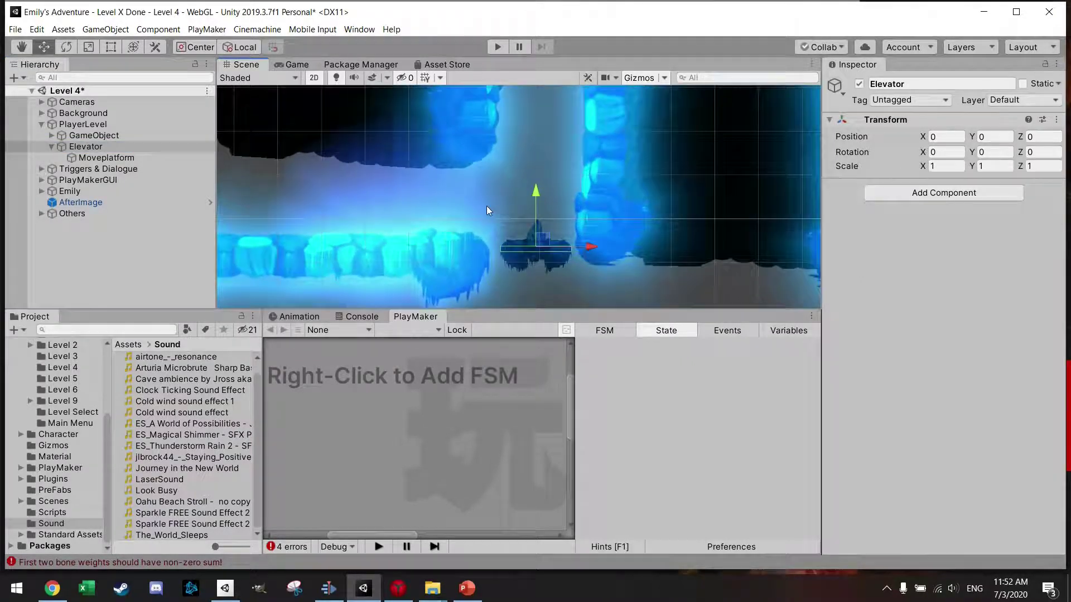
scroll(444, 201, down, 3)
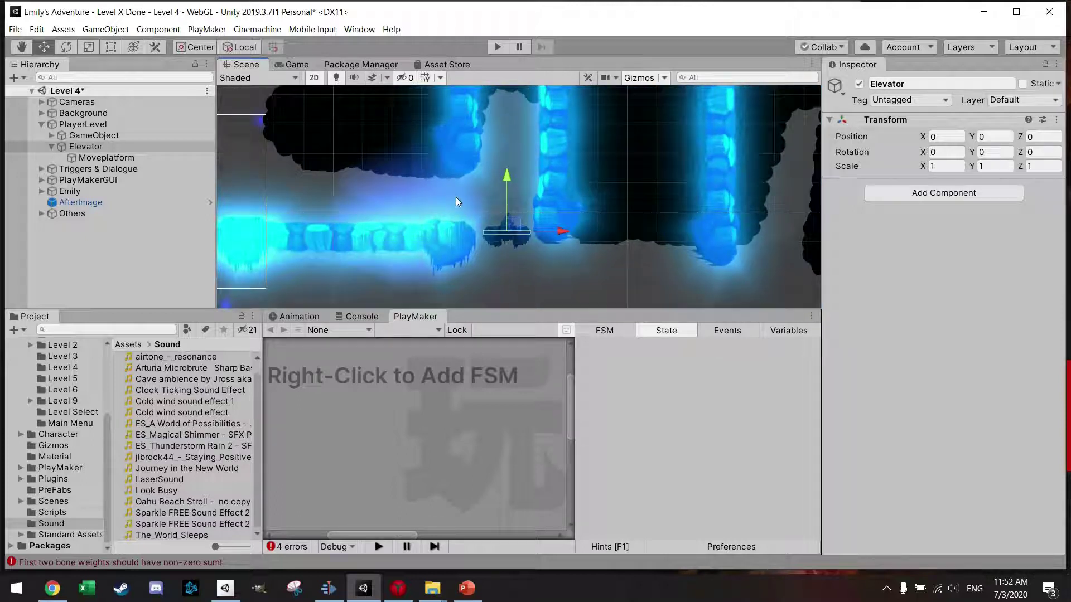
middle_drag(457, 194, 487, 185)
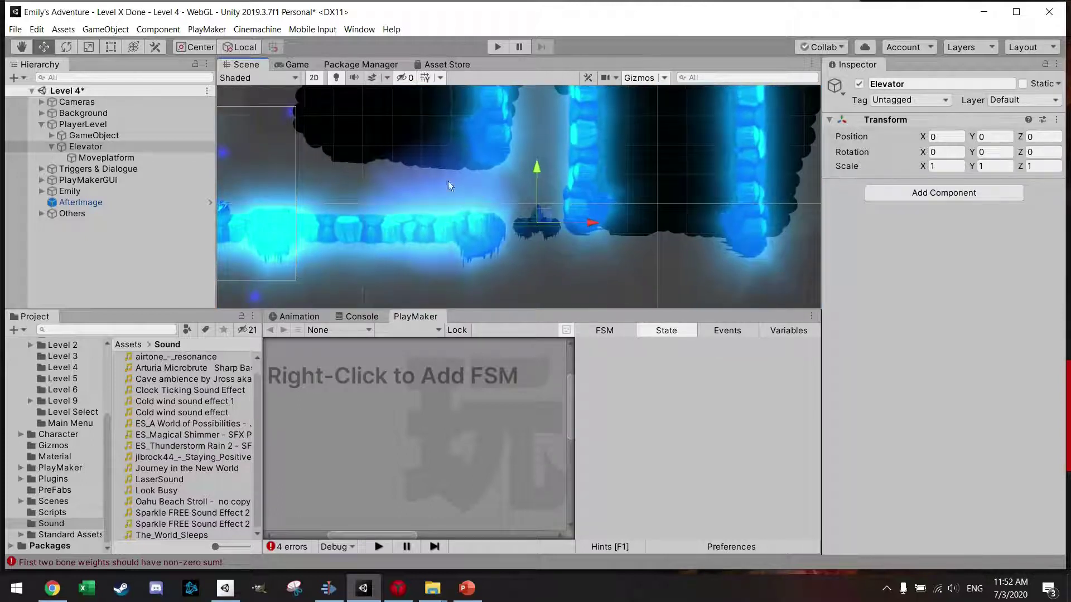
click(122, 159)
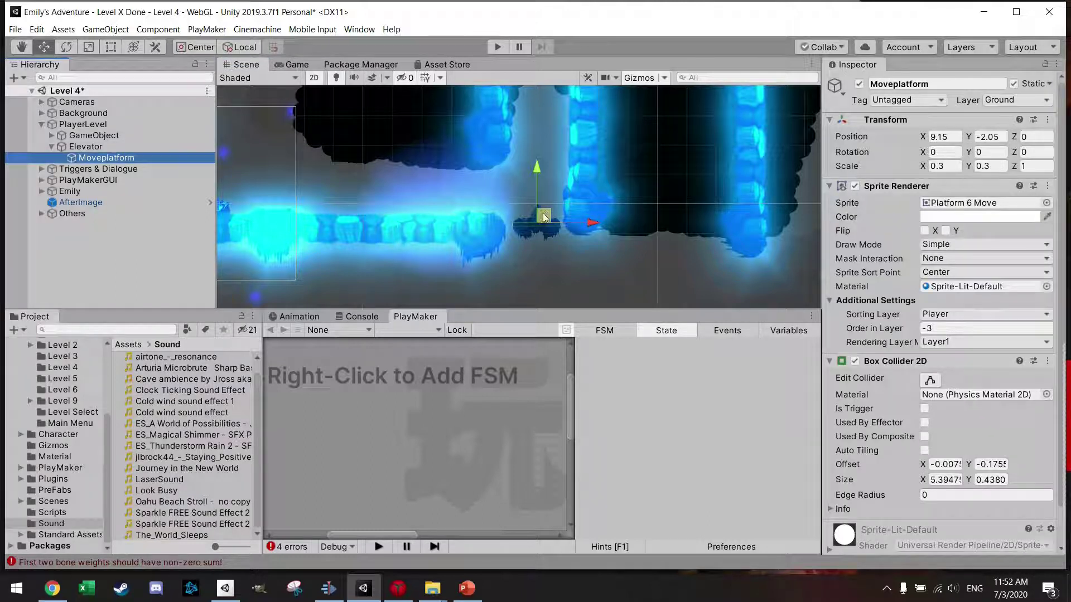
scroll(896, 383, down, 2)
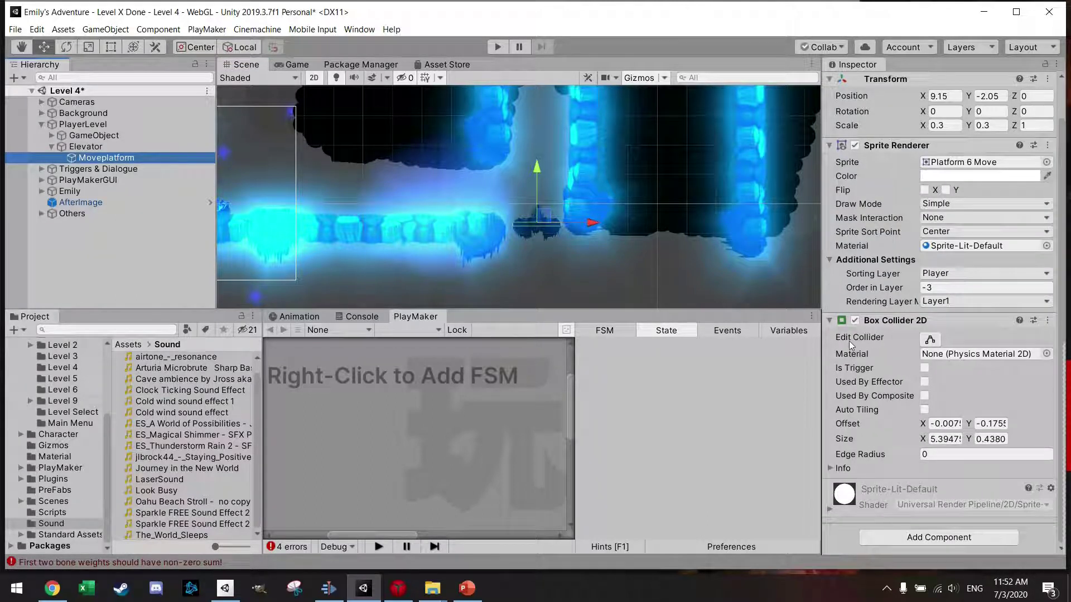
click(829, 320)
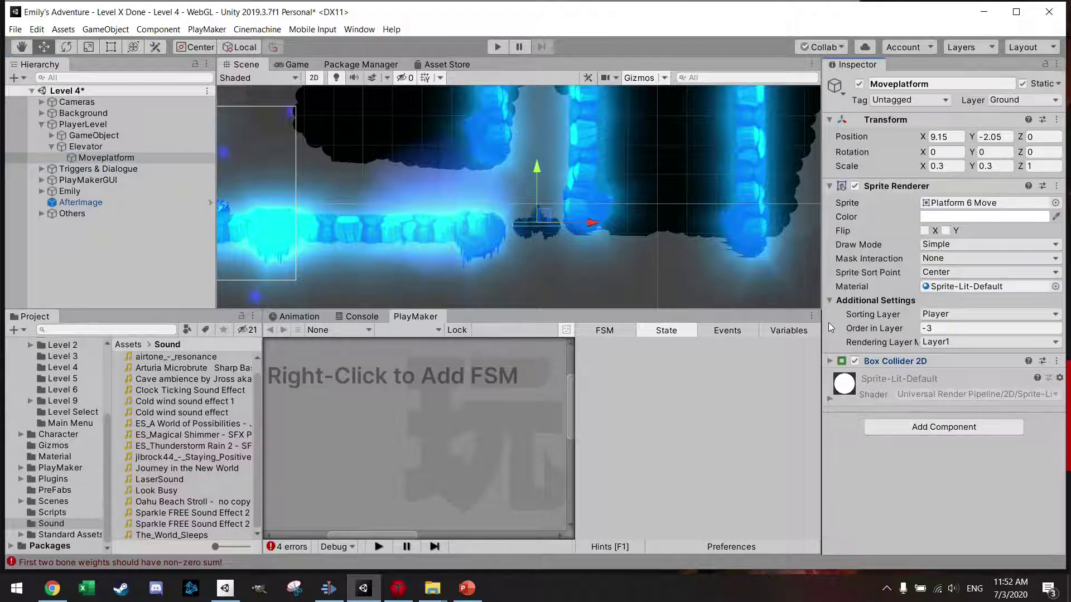
click(830, 361)
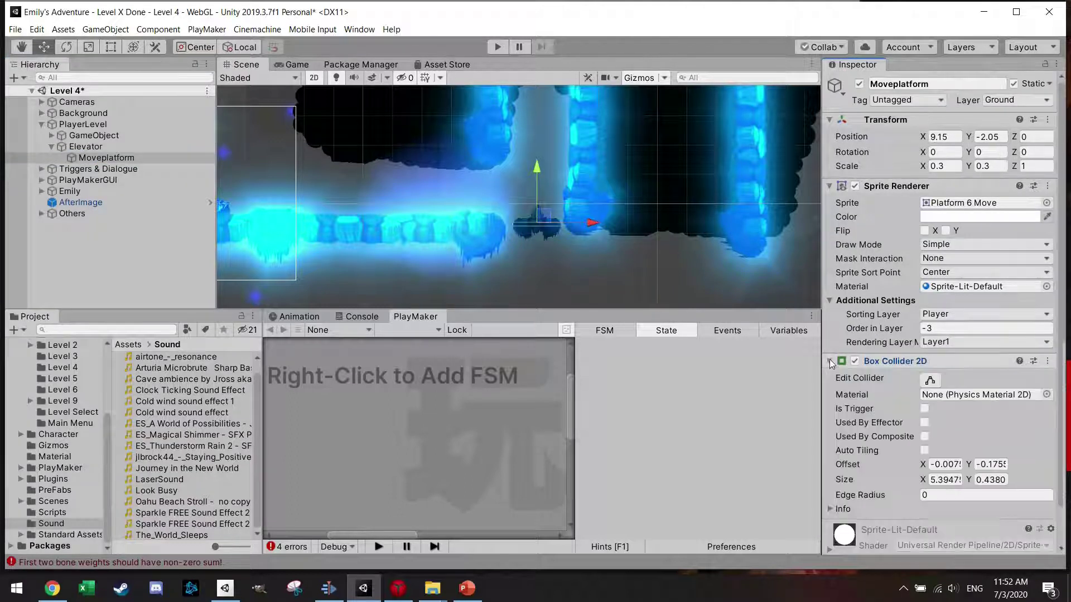
scroll(887, 435, down, 2)
click(921, 541)
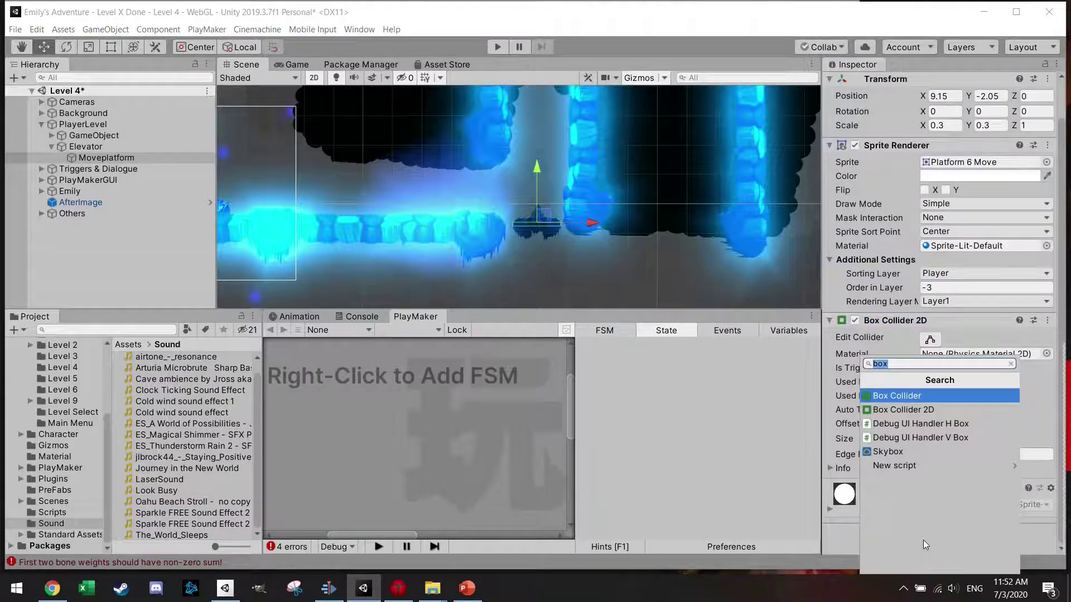
click(915, 413)
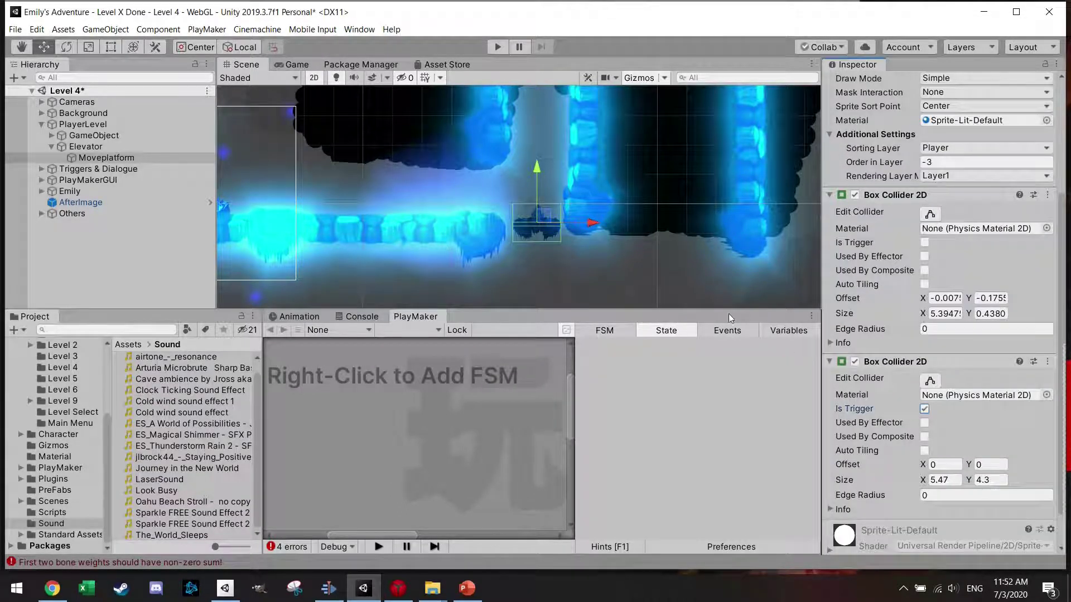
Enlarge the new trigger collider to about 5.77 × 6.70 around and above the platform.
click(930, 381)
scroll(535, 204, up, 2)
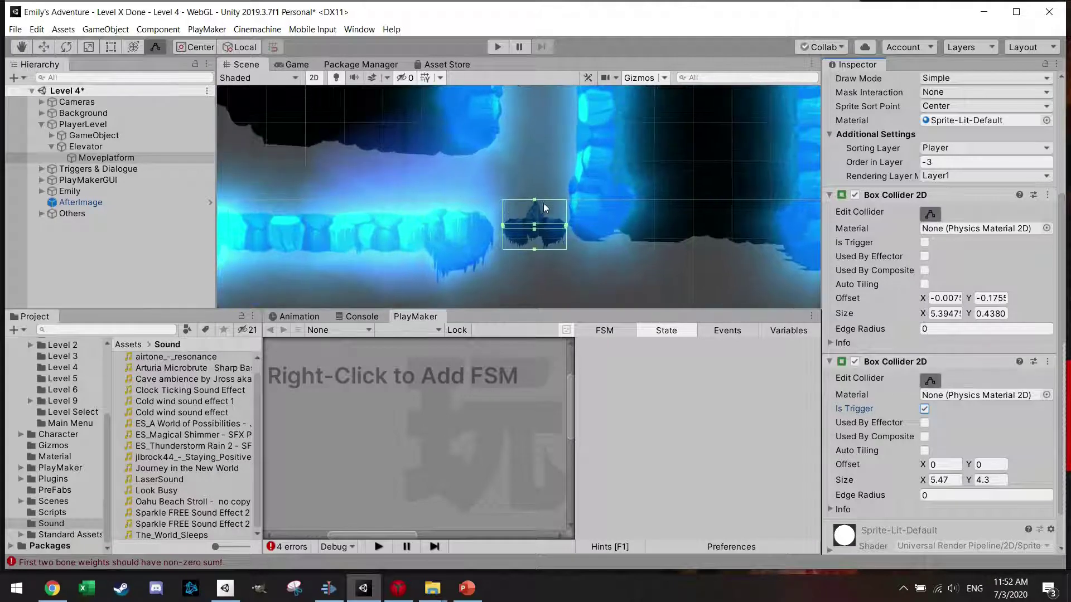
drag(534, 202, 535, 179)
drag(566, 214, 584, 217)
drag(502, 214, 472, 215)
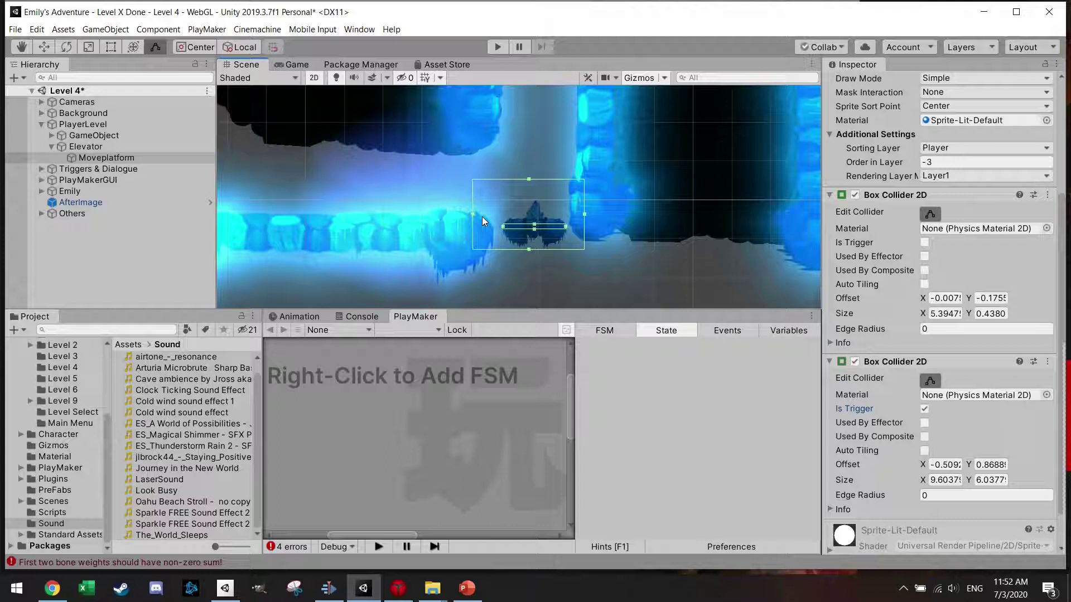
drag(529, 249, 528, 257)
drag(473, 220, 500, 219)
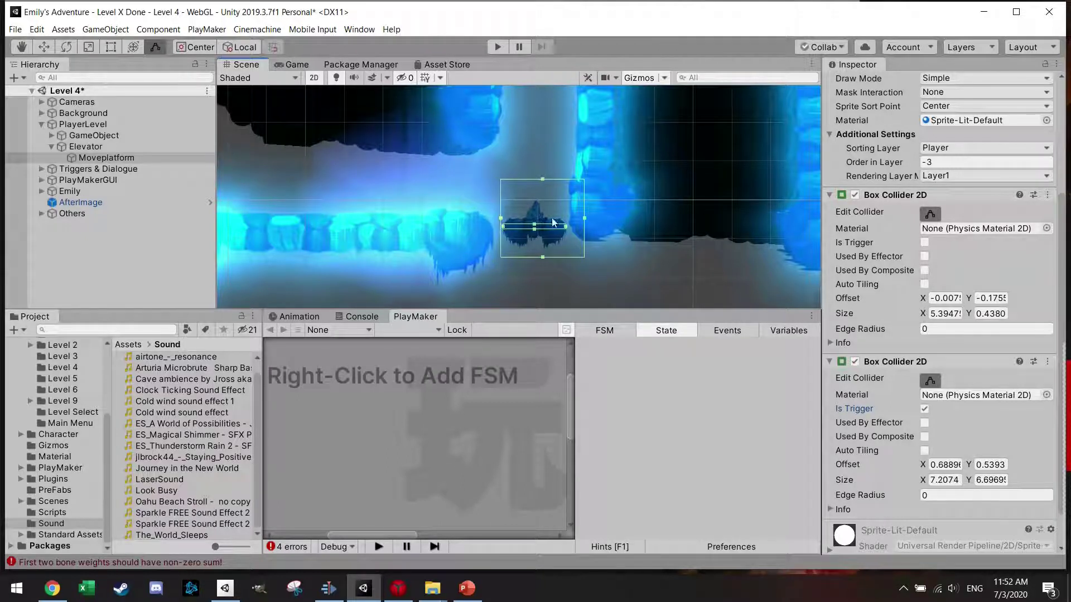
drag(584, 219, 566, 220)
Drag the Press to Activate prefab from Building Blocks > Level 2 into the scene below the platform.
click(120, 156)
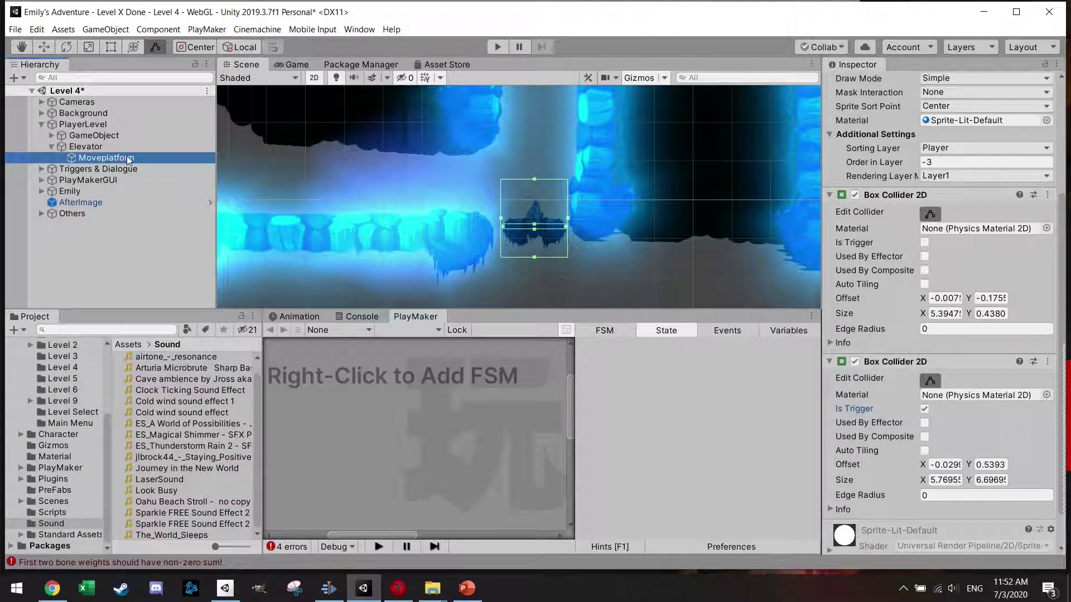
scroll(80, 385, up, 4)
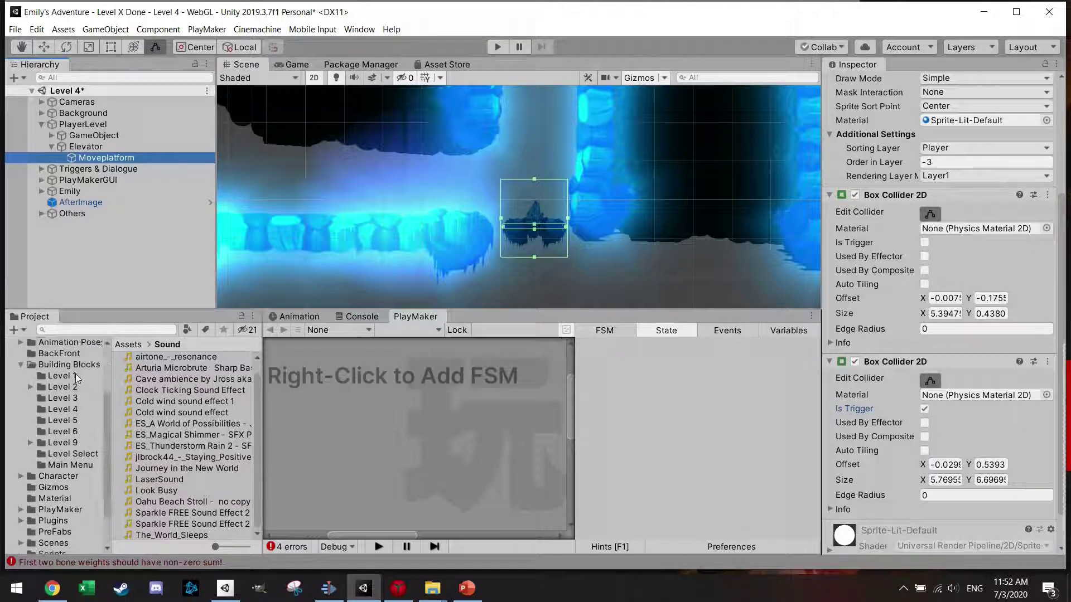
click(66, 429)
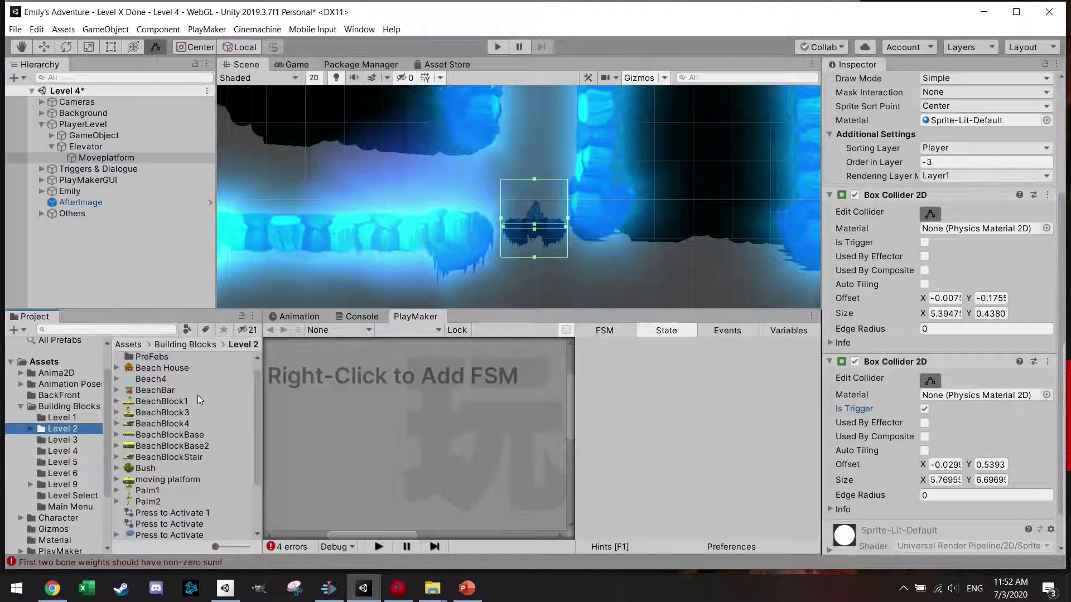
scroll(453, 293, down, 3)
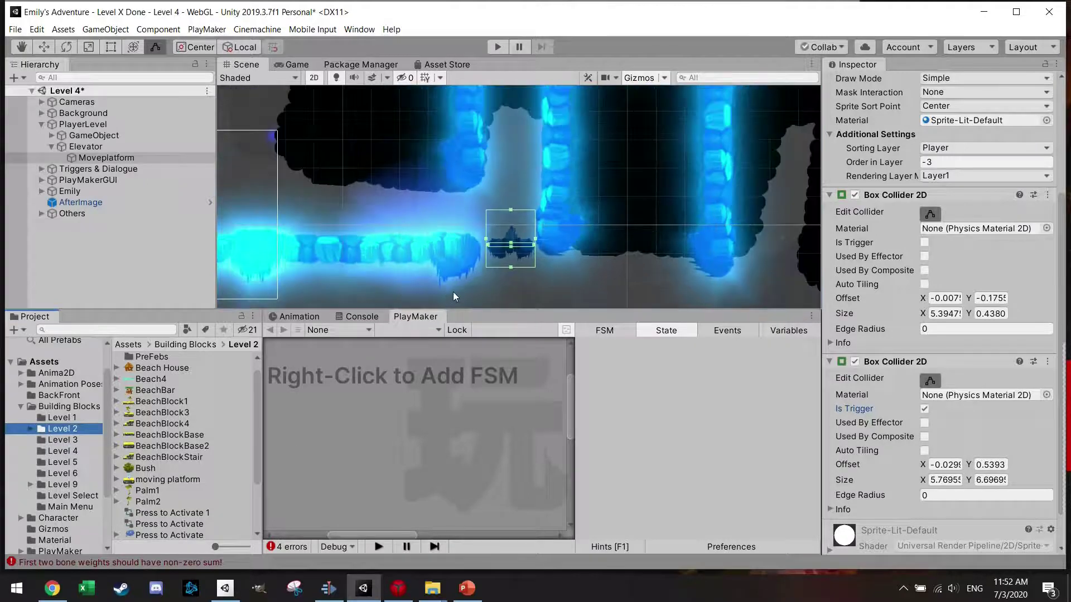
middle_drag(540, 286, 463, 217)
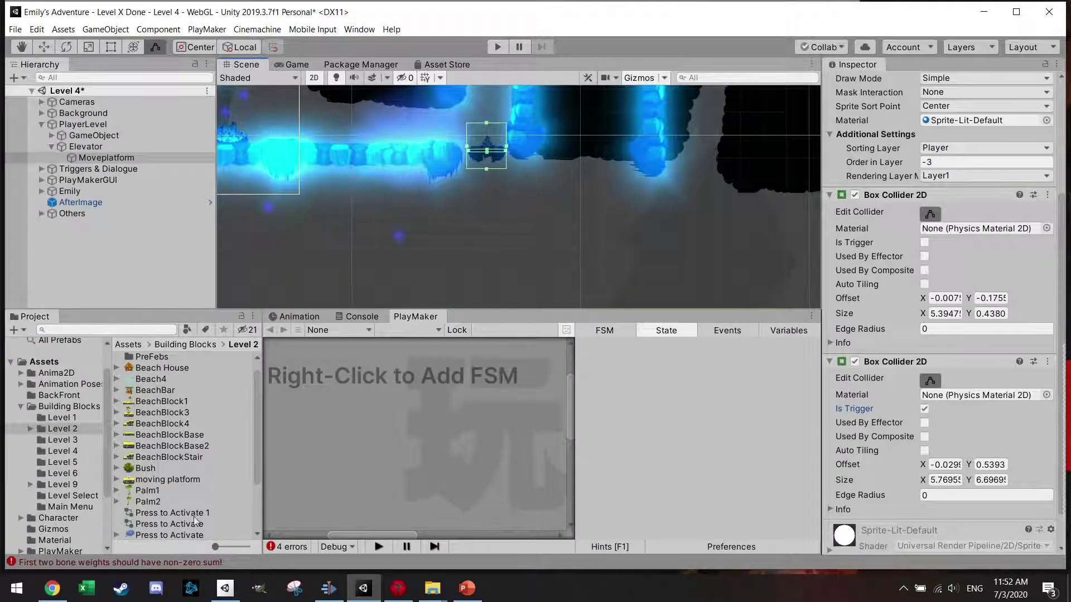
scroll(181, 537, down, 1)
drag(181, 530, 504, 228)
scroll(493, 233, up, 1)
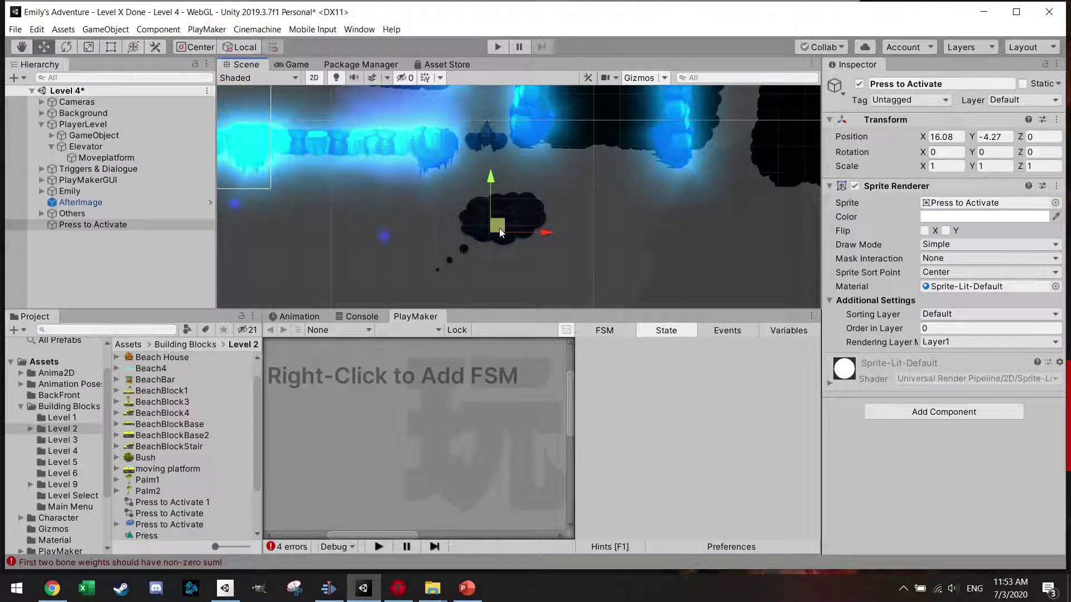
Scale the Press to Activate bubble to 0.5 × 0.5 and move it above the platform.
click(931, 166)
text(0.5)
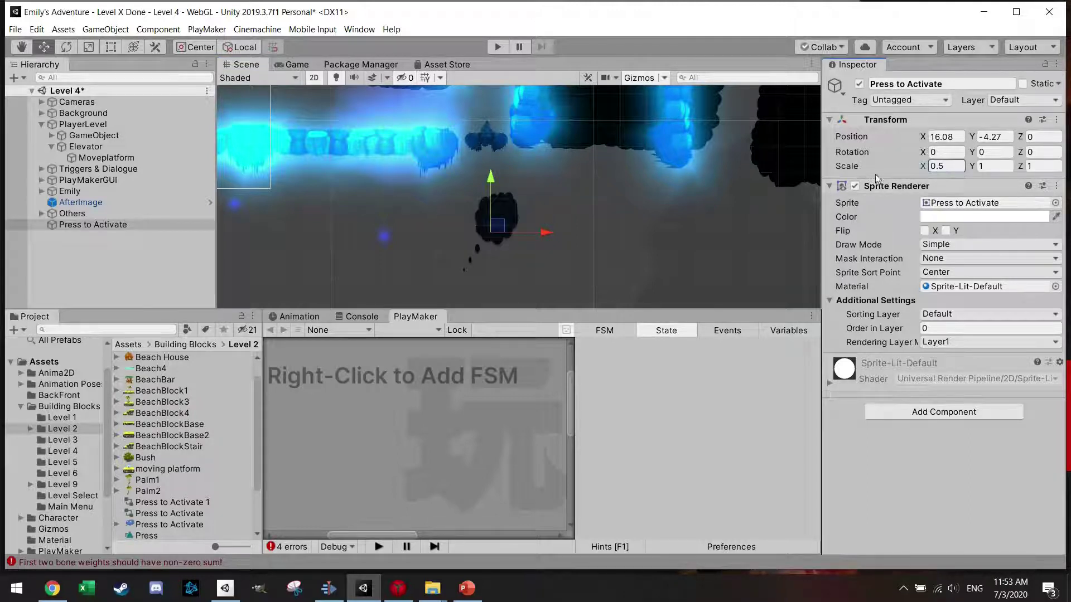
key(Tab)
text(0.5)
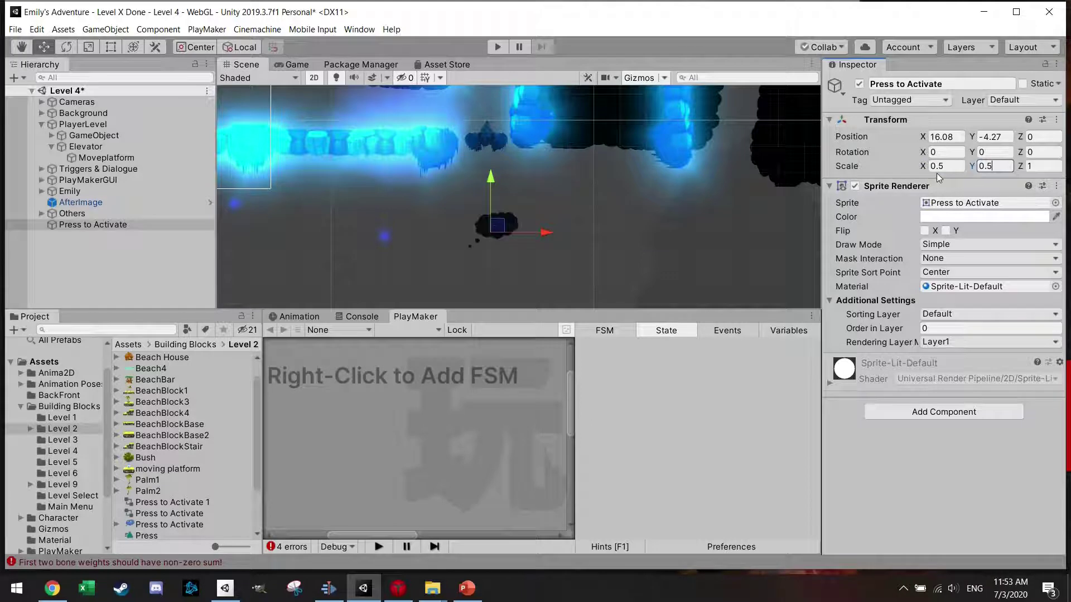
drag(497, 225, 496, 133)
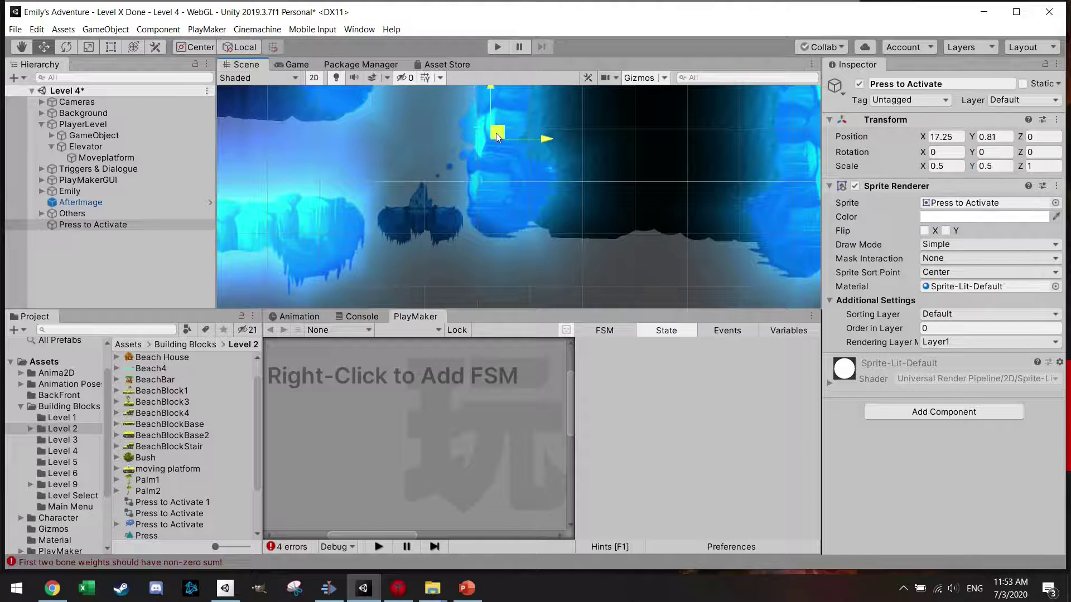
Put the prompt sprite on the Player sorting layer with order in layer 3.
click(945, 316)
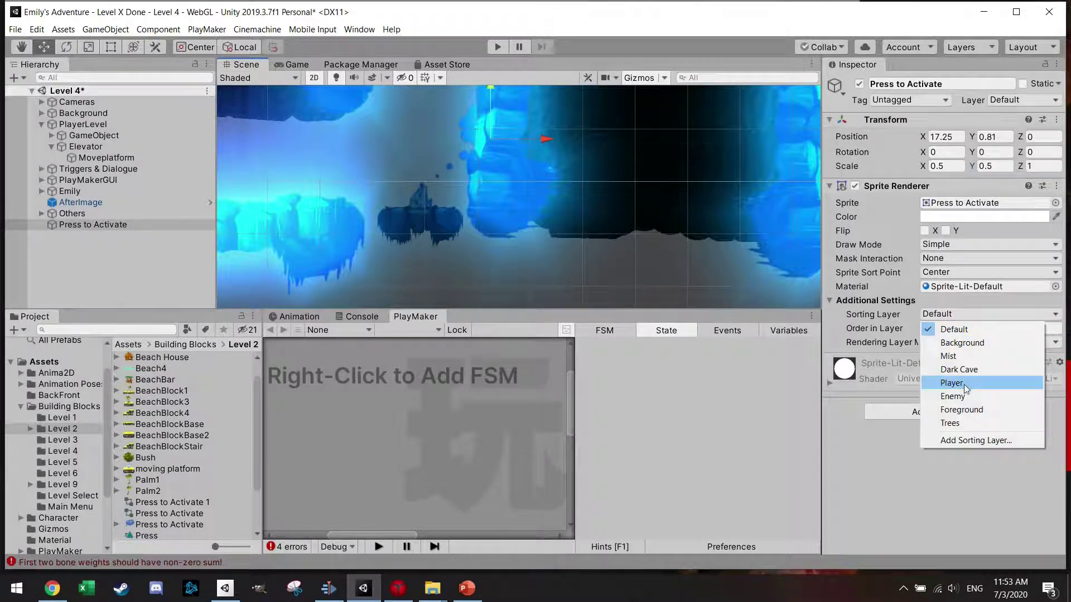
click(957, 382)
click(950, 333)
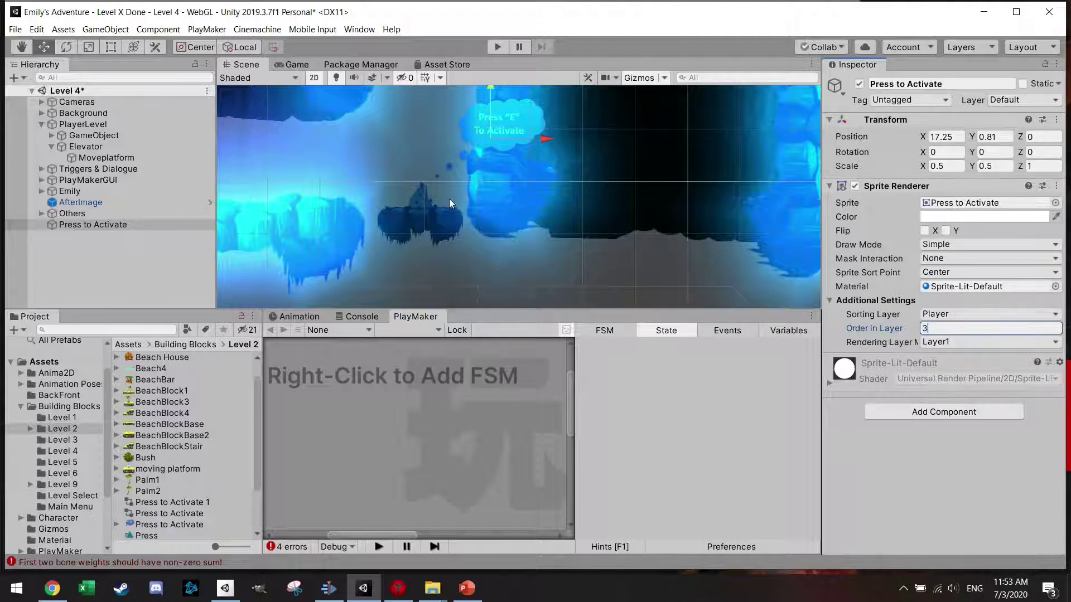
click(131, 157)
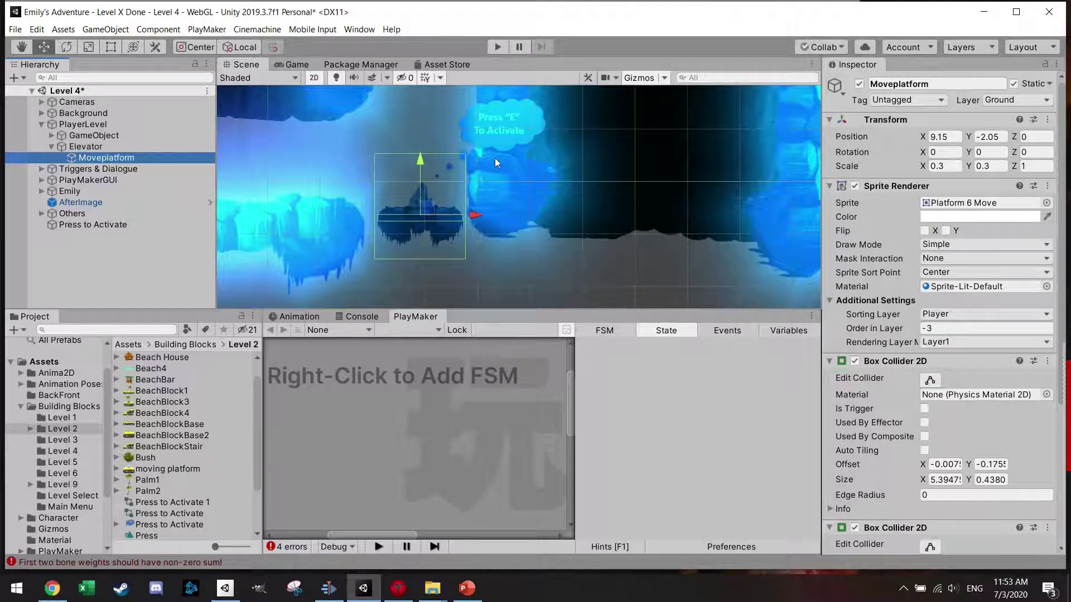
Parent the Press to Activate object under Elevator in the Hierarchy.
click(514, 137)
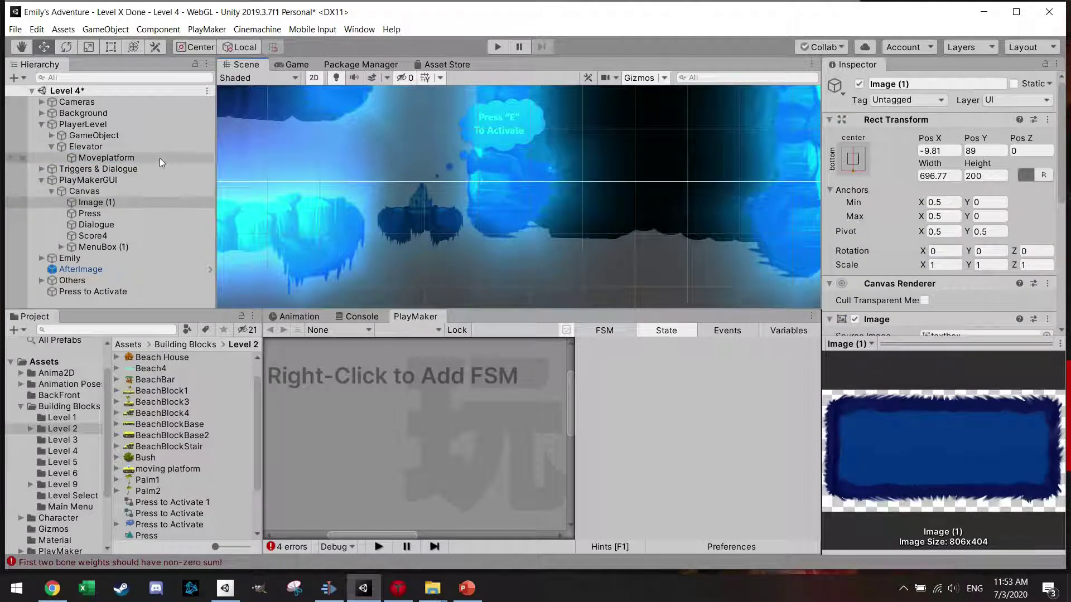
click(89, 292)
drag(89, 290, 105, 150)
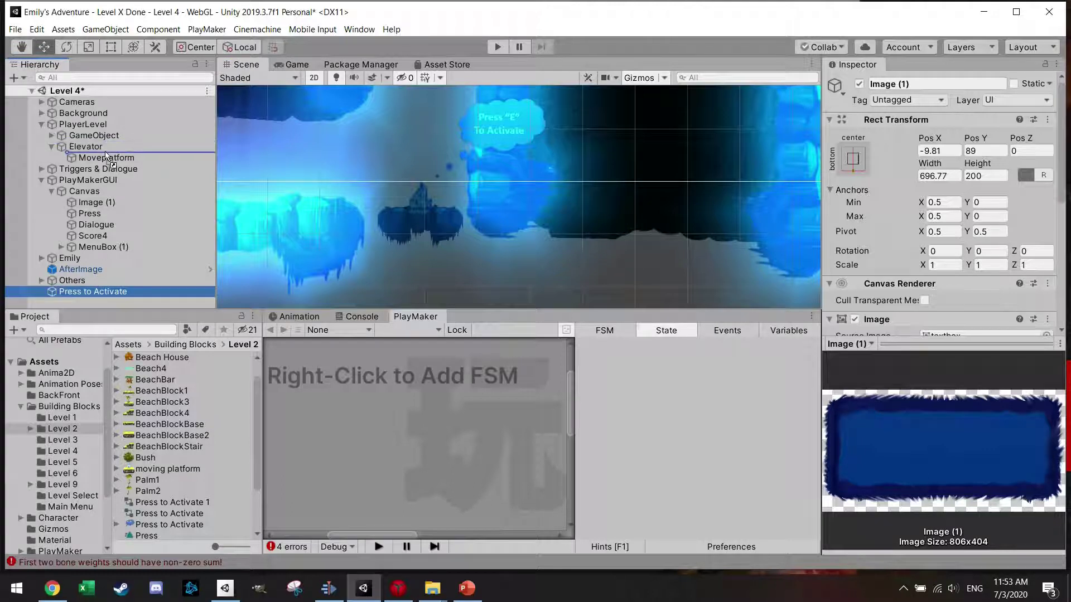
click(88, 146)
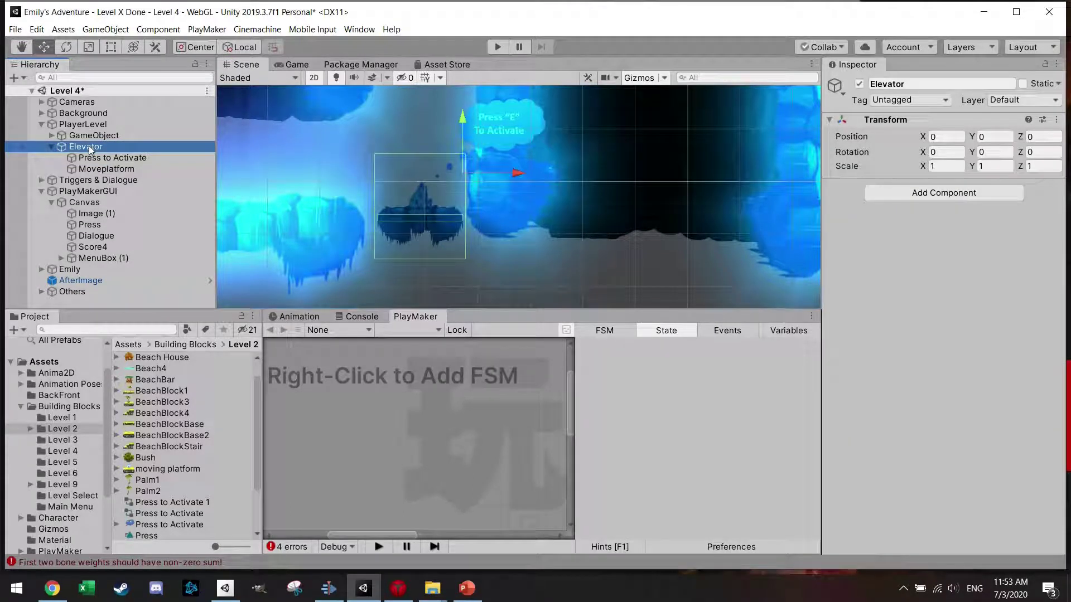
Nudge the prompt bubble slightly down and left, to about 10.37, −0.74 beside Moveplatform.
click(108, 169)
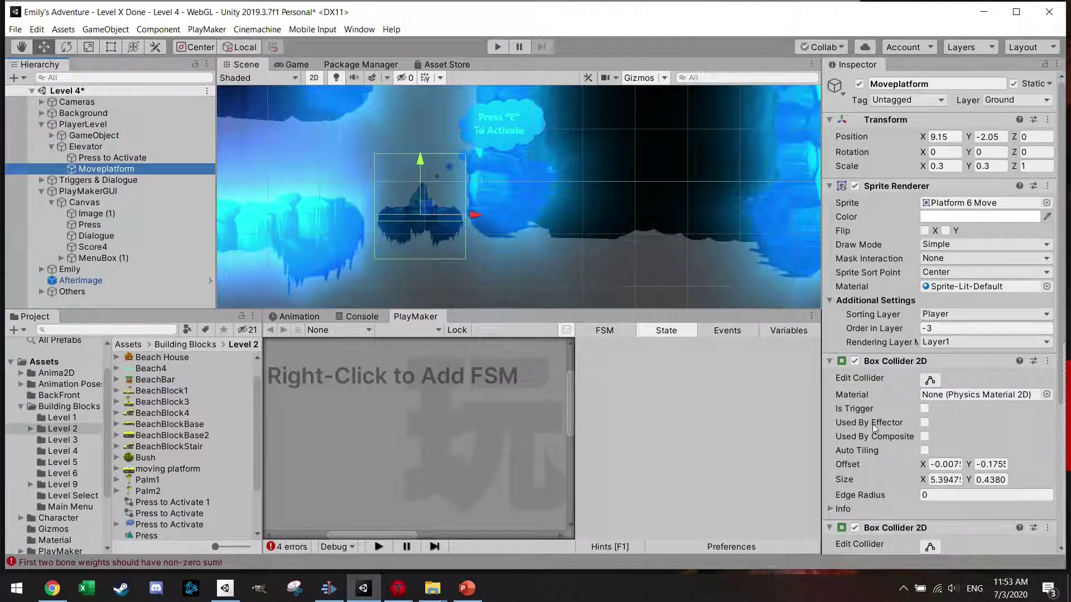
click(120, 158)
click(504, 139)
mouse_move(507, 140)
mouse_down()
mouse_move(514, 149)
mouse_move(493, 142)
mouse_up()
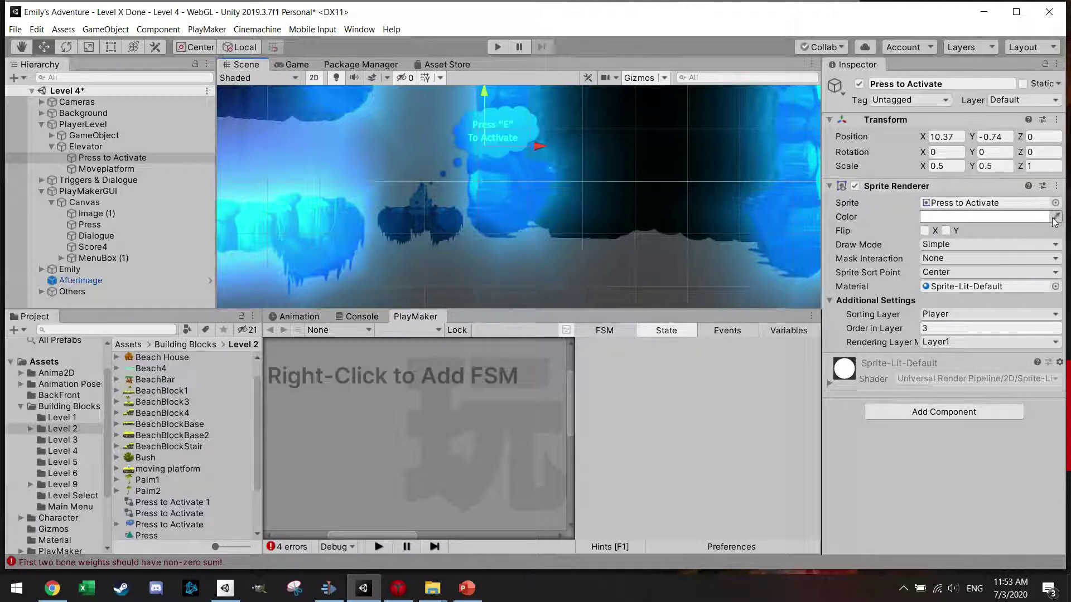
After trying cyan and red tints, set the prompt's colour to white FFFFFF with alpha 174.
click(1023, 221)
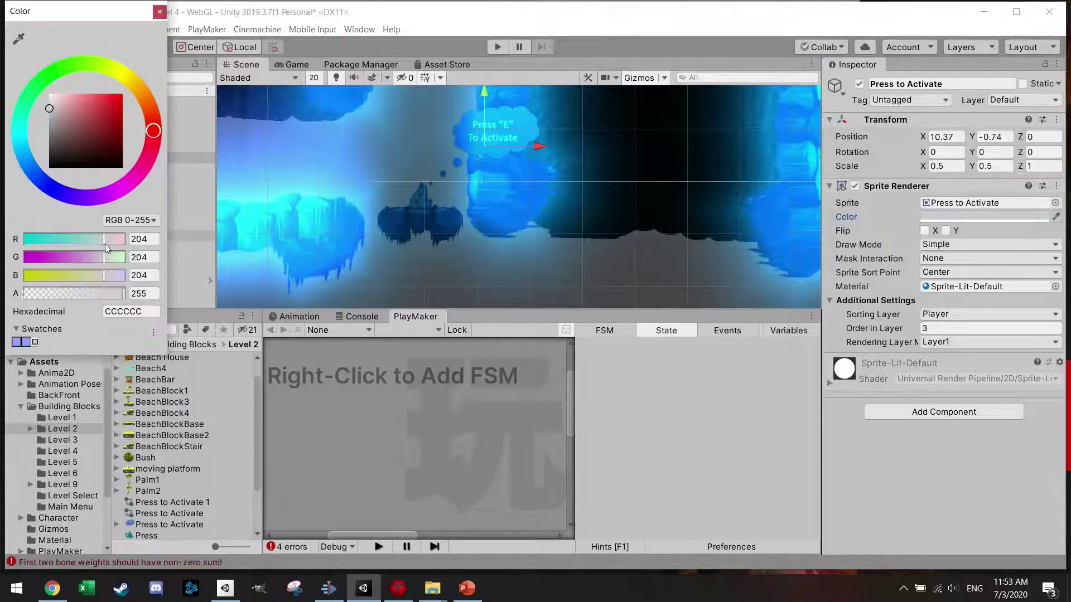
drag(112, 257, 93, 300)
mouse_move(123, 240)
mouse_down()
mouse_move(63, 244)
mouse_move(125, 241)
mouse_move(109, 258)
mouse_move(85, 258)
mouse_move(125, 258)
mouse_move(82, 278)
mouse_move(26, 281)
mouse_move(125, 276)
mouse_move(67, 242)
mouse_move(125, 242)
mouse_up()
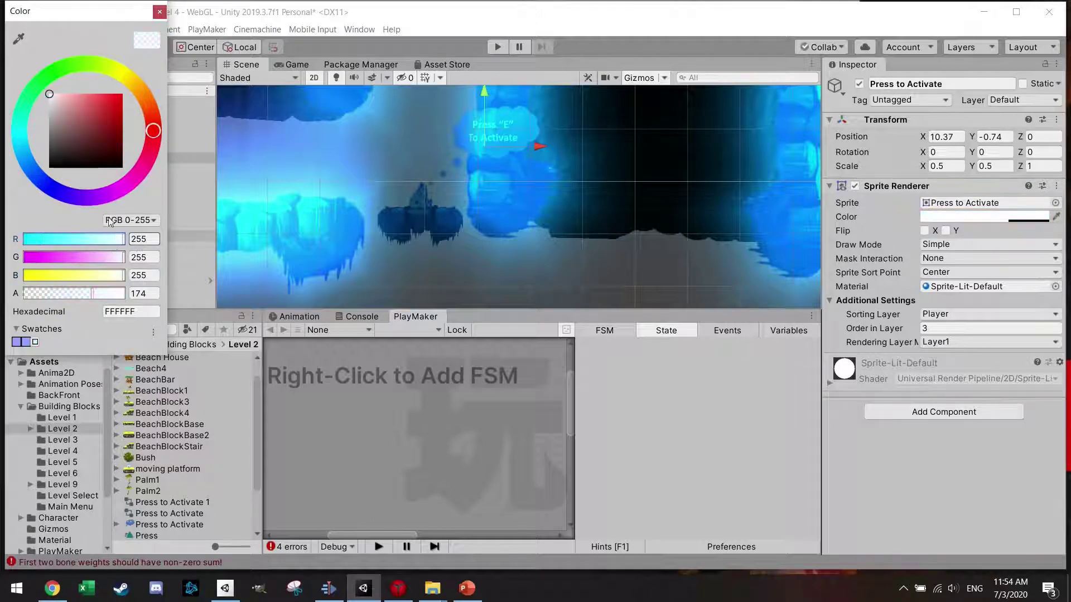
drag(89, 135, 45, 93)
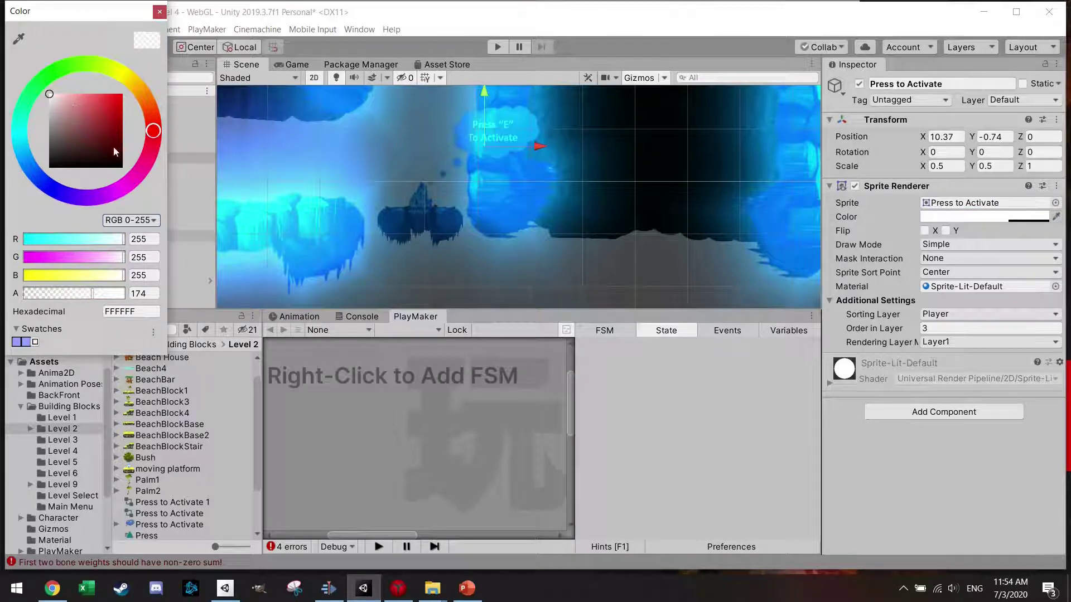
drag(96, 165, 4, 81)
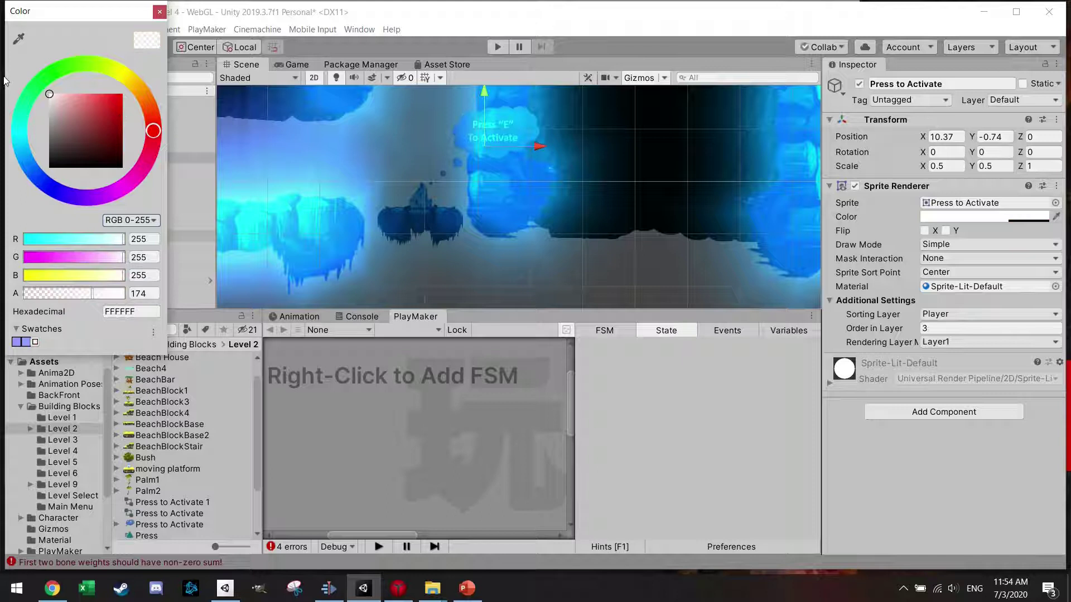
click(158, 13)
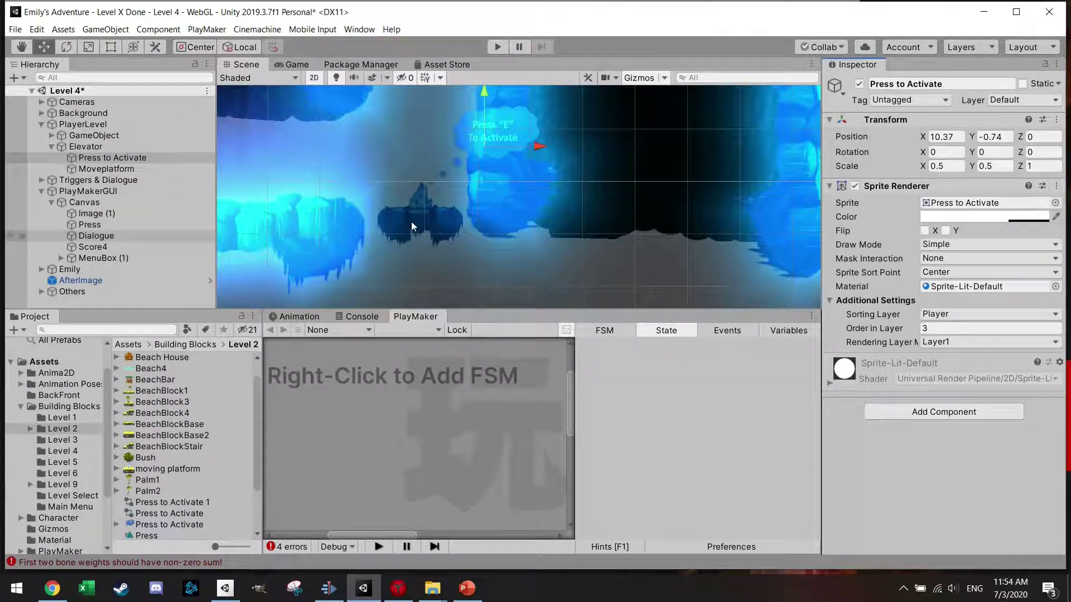
click(115, 167)
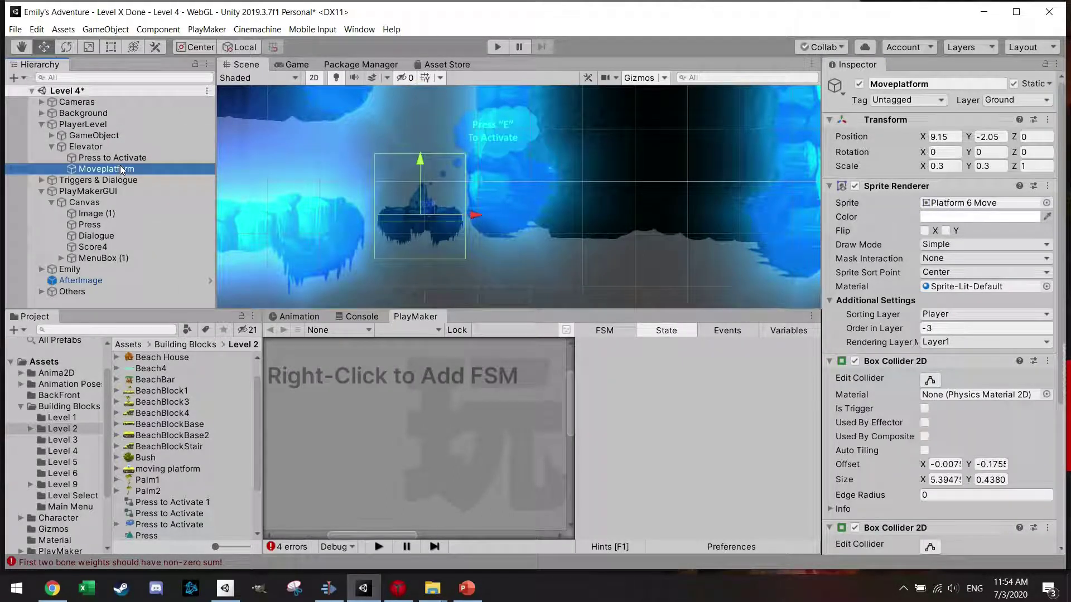
Add a new PlayMaker FSM to Moveplatform.
scroll(309, 215, down, 1)
scroll(309, 215, down, 3)
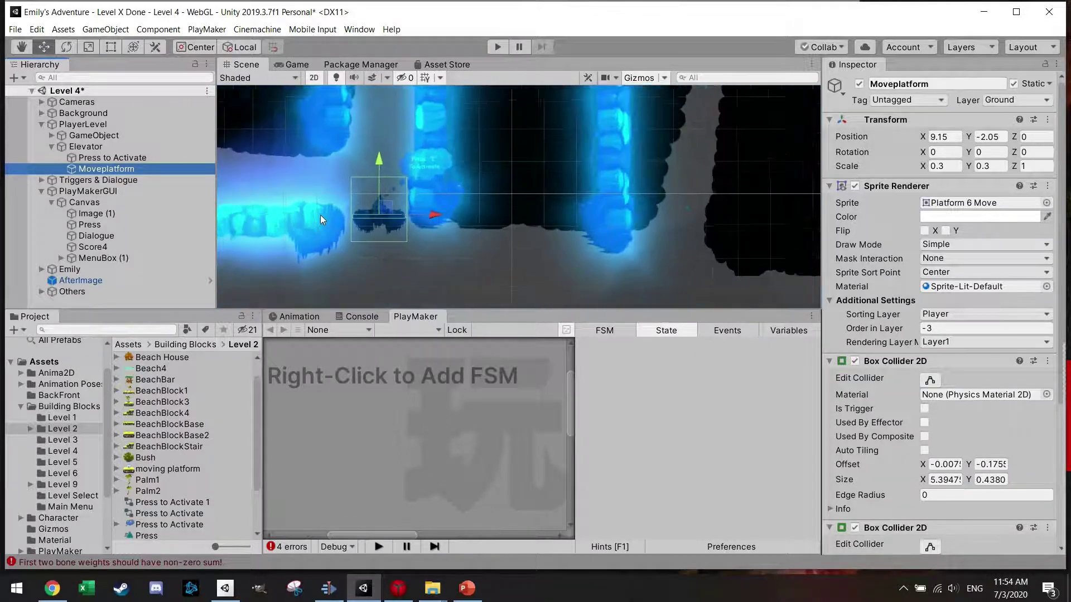
middle_drag(309, 217, 350, 221)
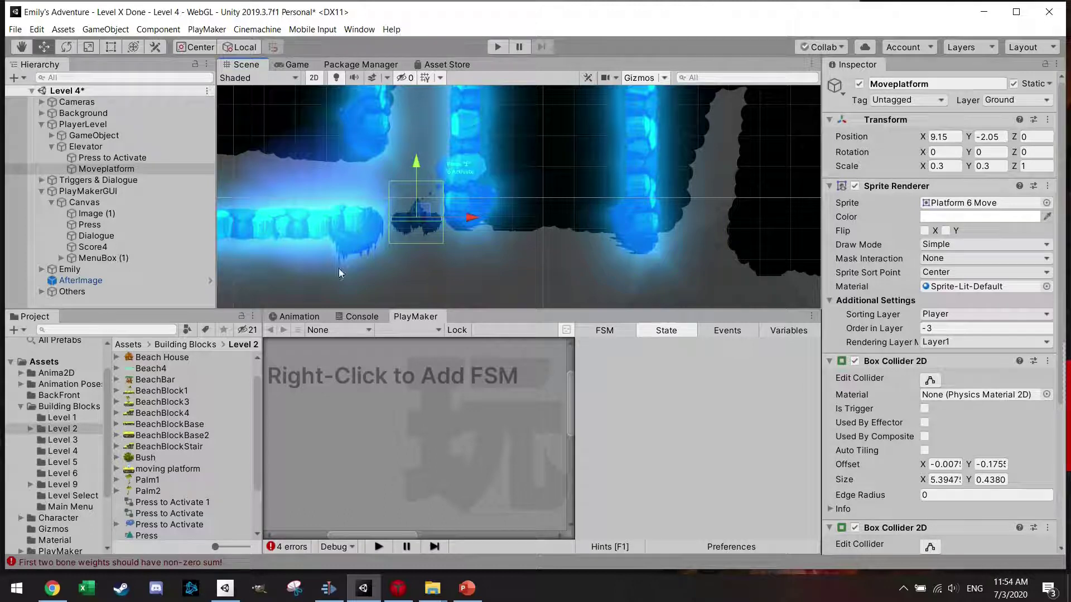
right_click(373, 379)
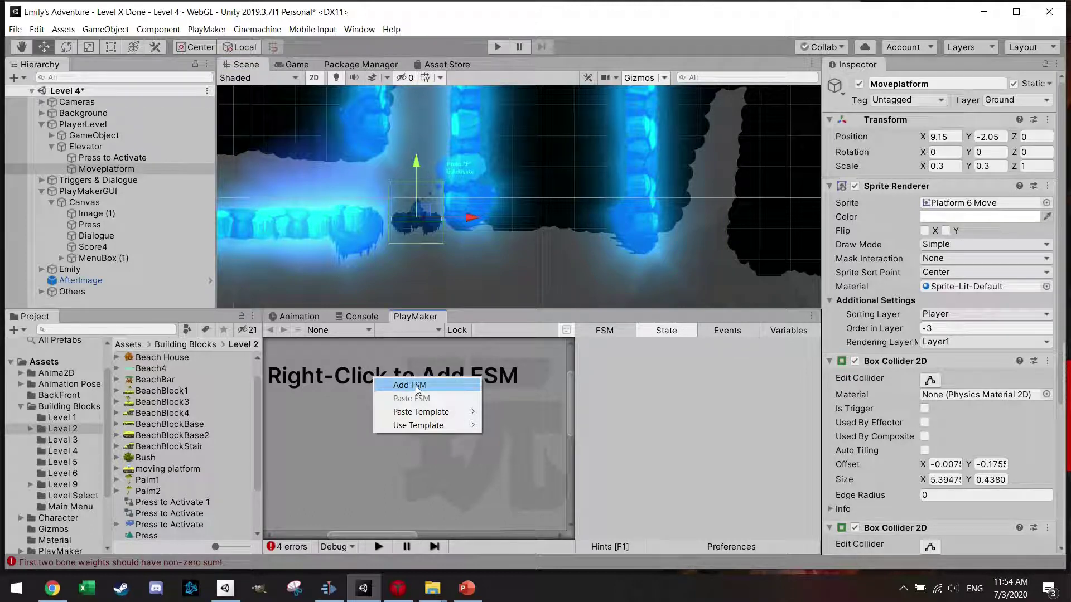
click(411, 386)
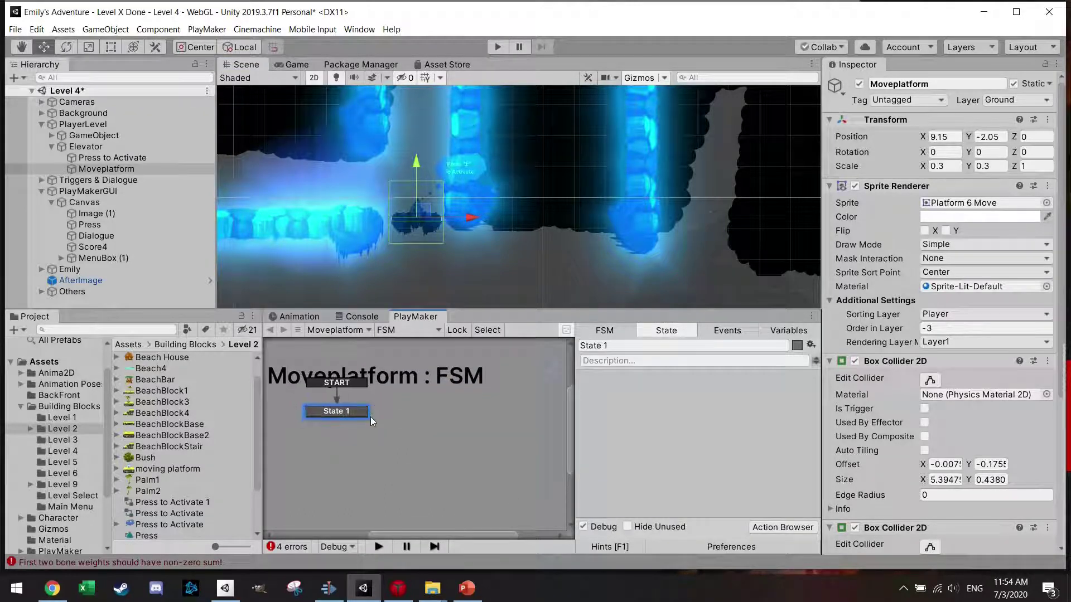
Add a Trigger2D Event to State 1 on On Trigger Enter 2D, with Collide Tag Player.
click(793, 527)
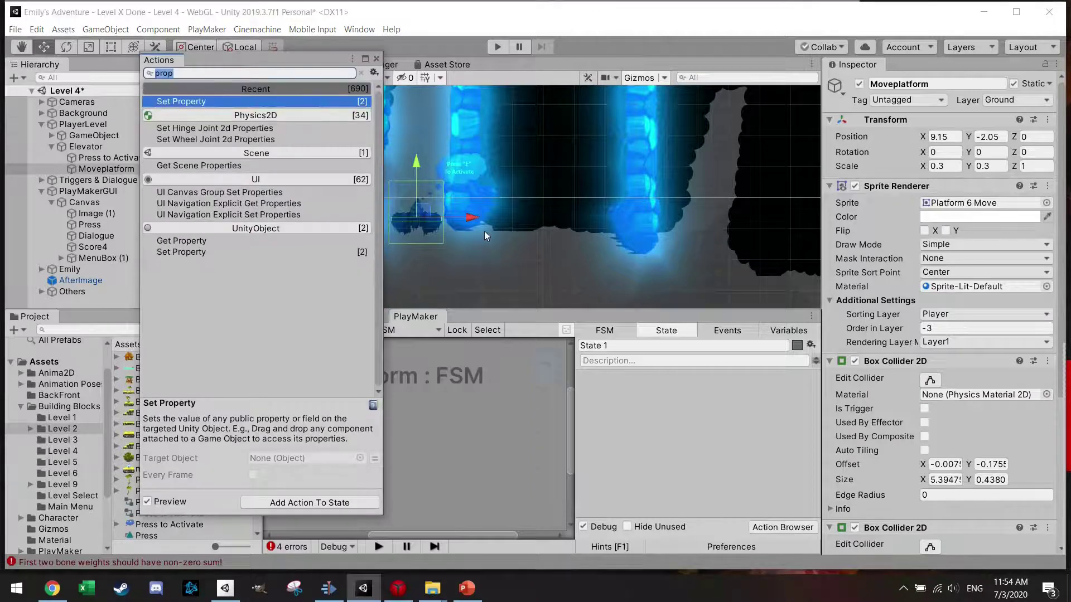
text(trigg)
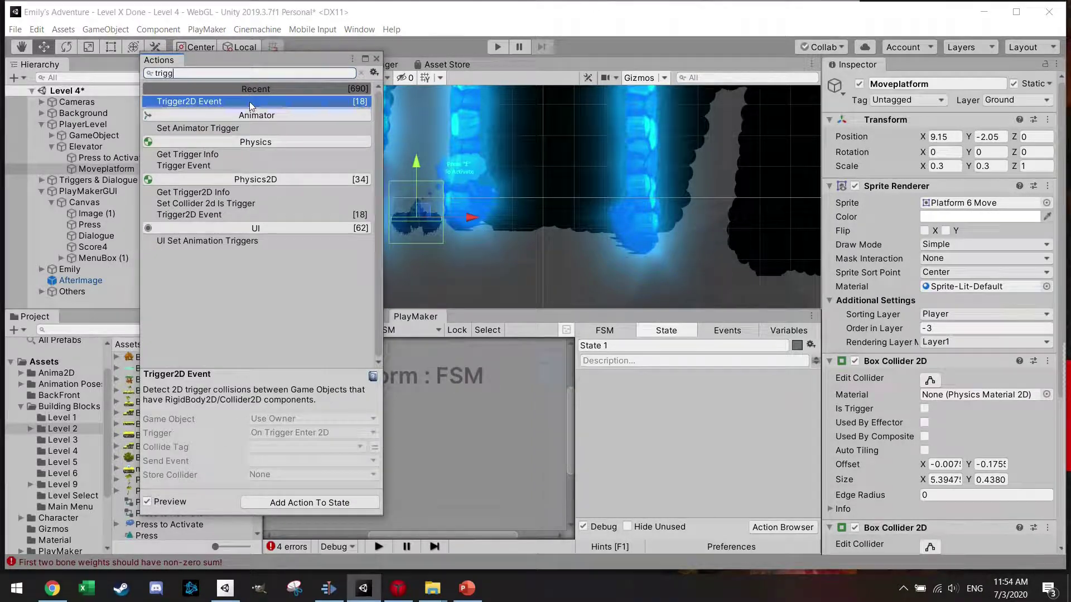
double_click(250, 101)
click(376, 58)
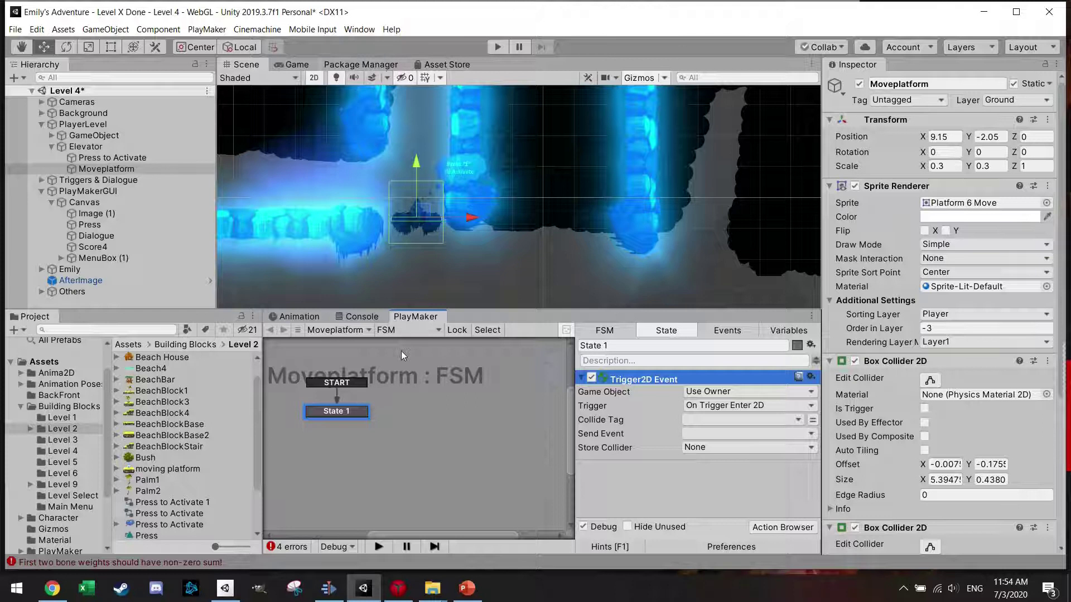
click(746, 421)
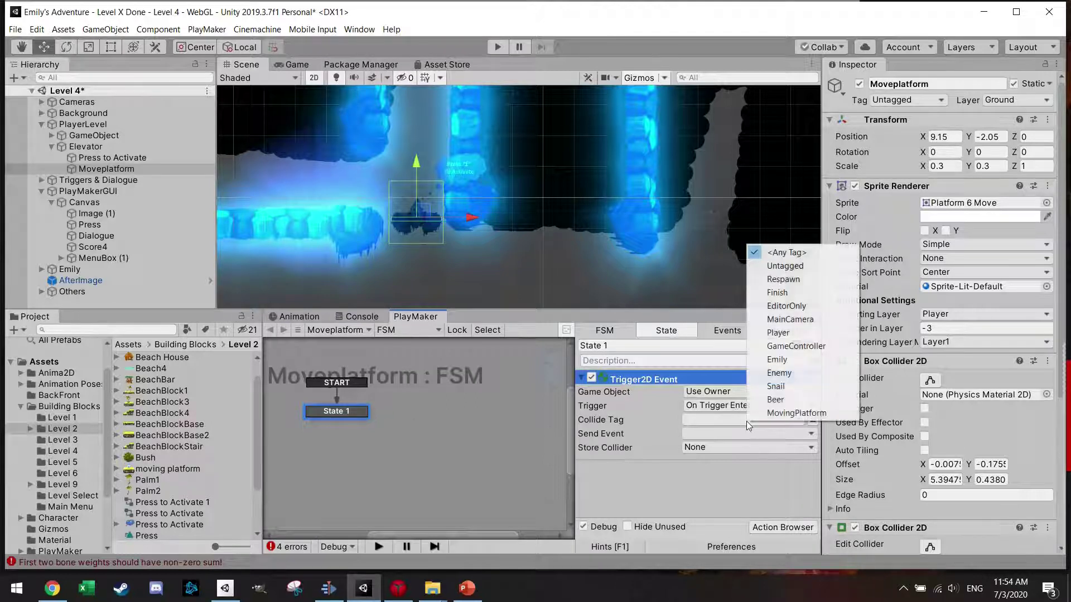
click(780, 333)
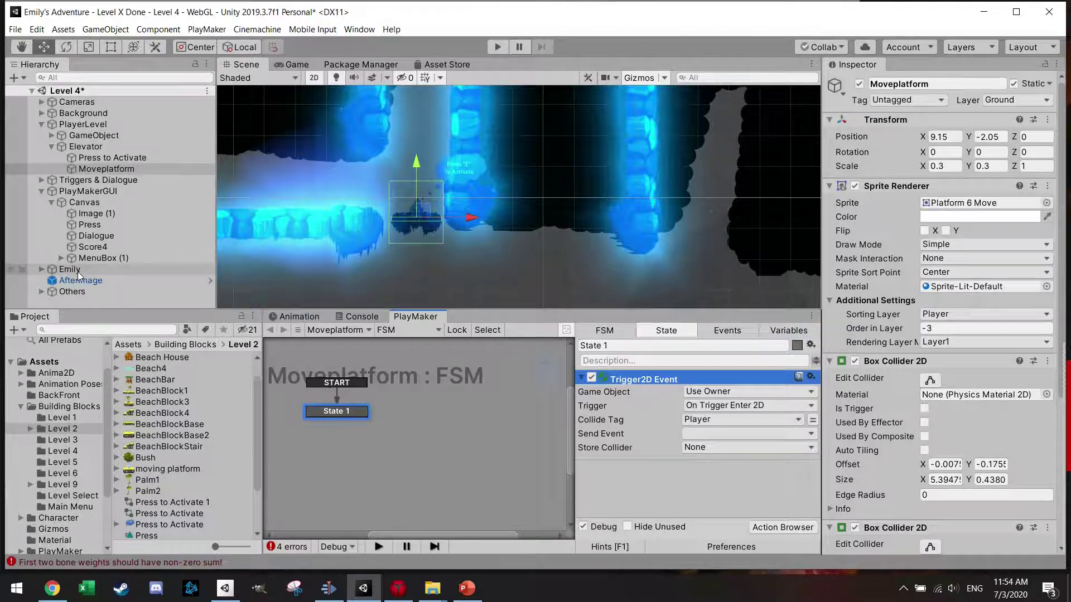
click(69, 270)
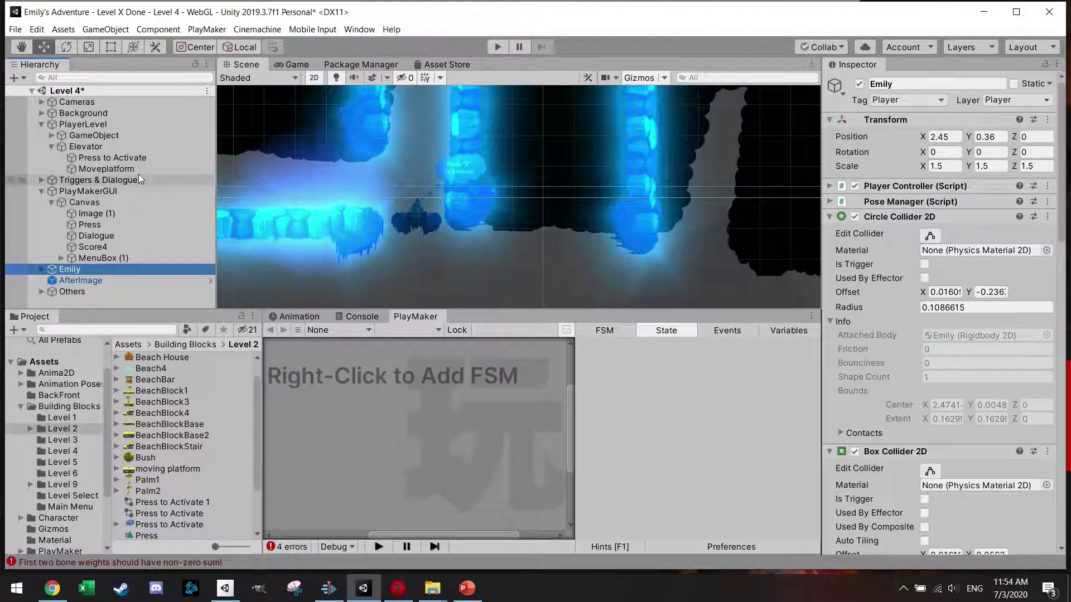
click(122, 171)
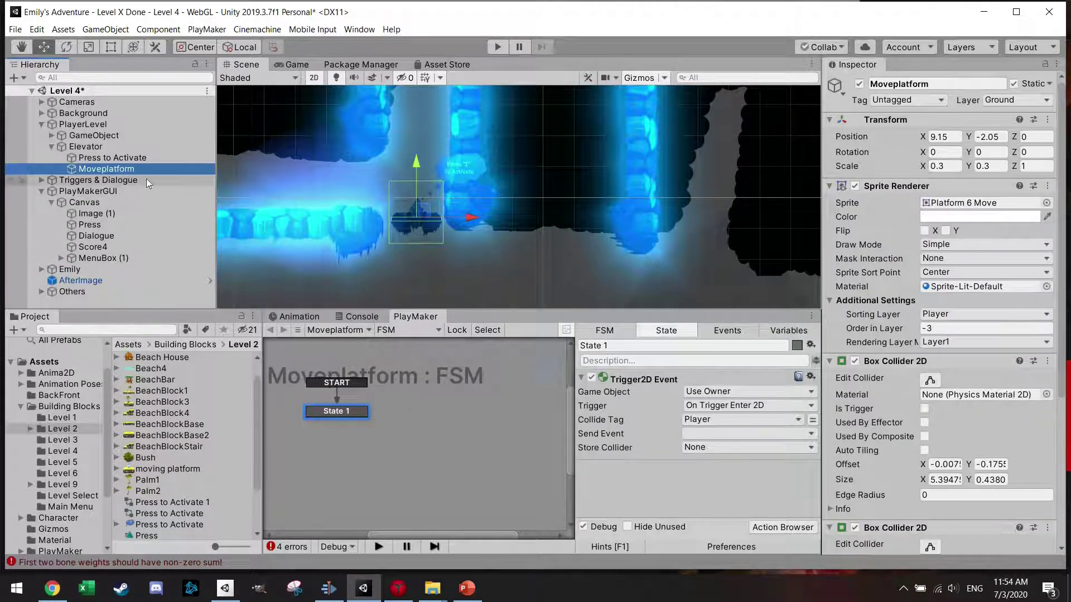
click(704, 434)
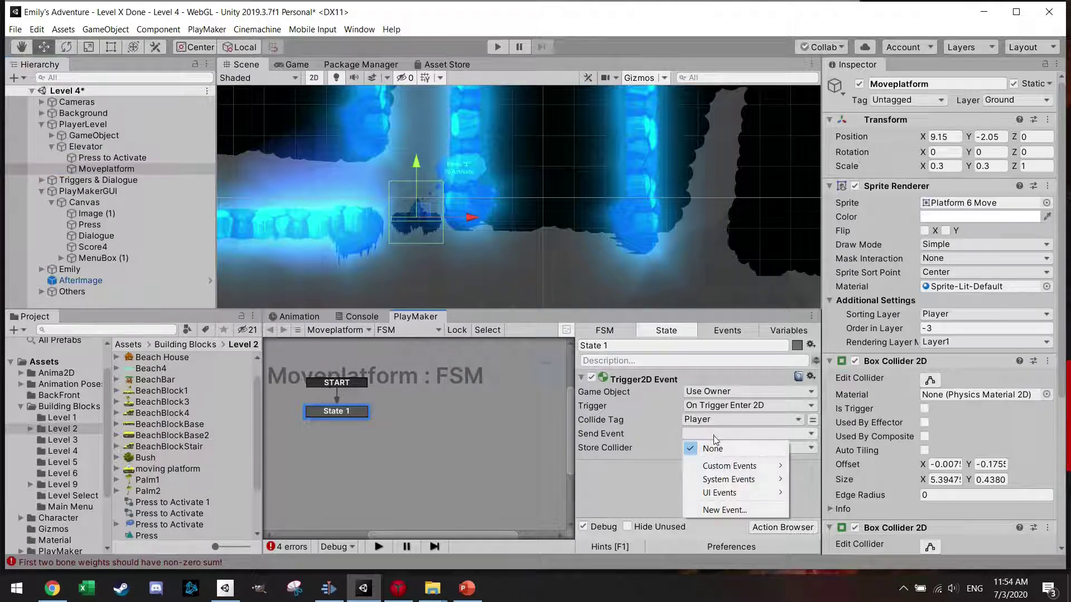
Give State 1 a FINISHED transition sent by the trigger, and rename it Trigger.
click(714, 436)
right_click(355, 414)
mouse_move(403, 418)
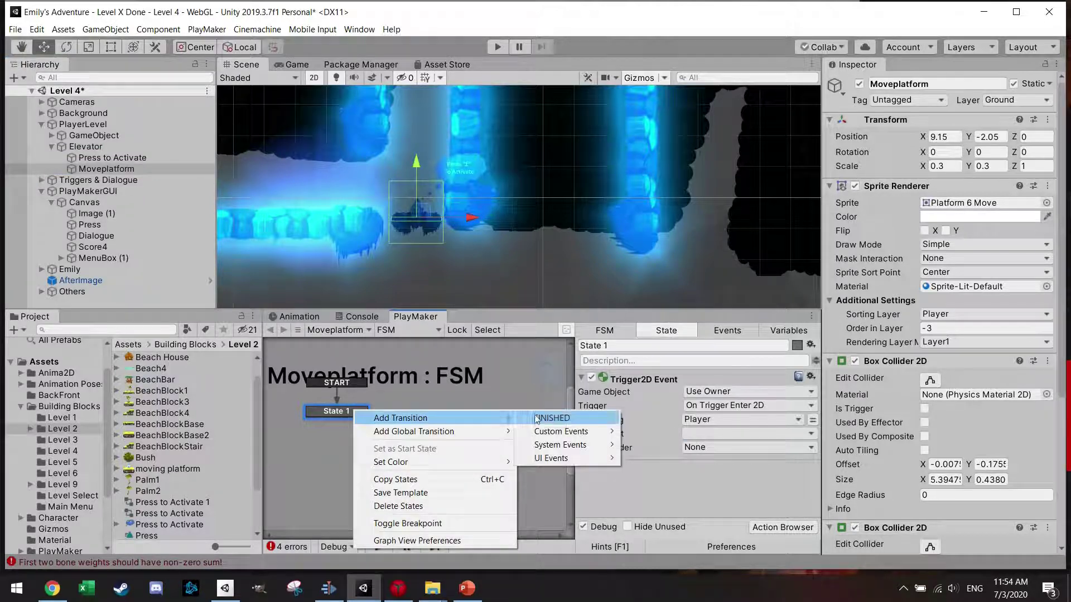
click(552, 419)
click(700, 458)
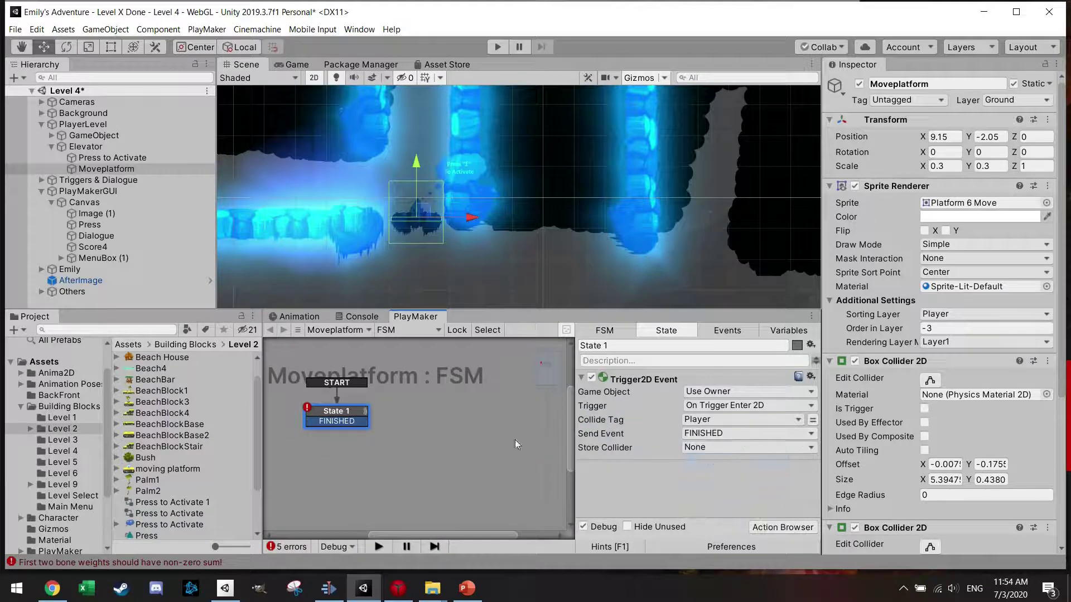
click(602, 345)
text(Trigger)
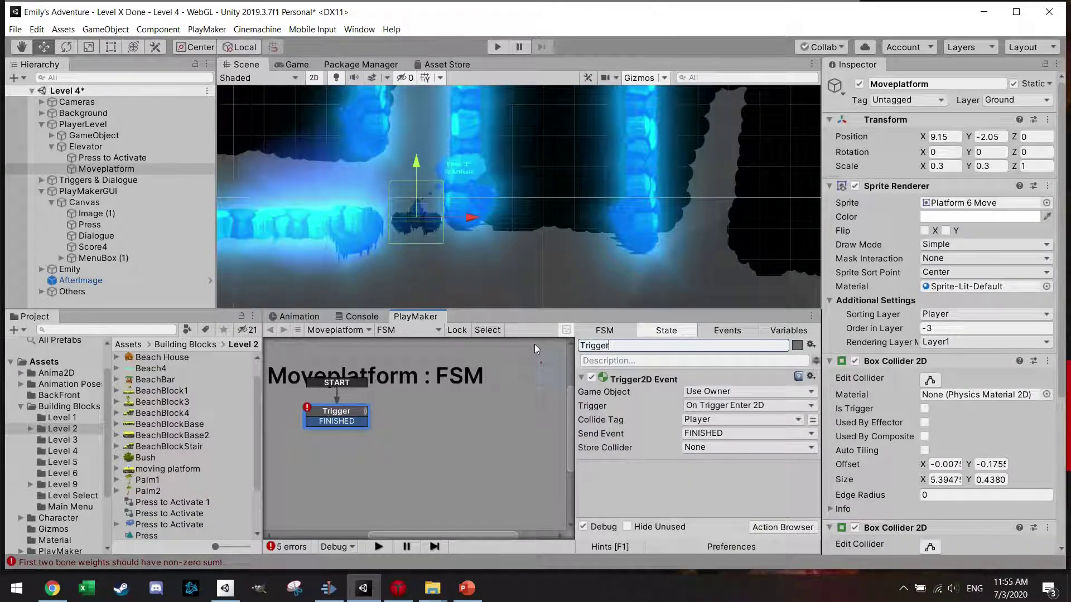
Add a second state linked from Trigger's FINISHED event and name it 'Move Text In Place'.
right_click(438, 413)
click(499, 261)
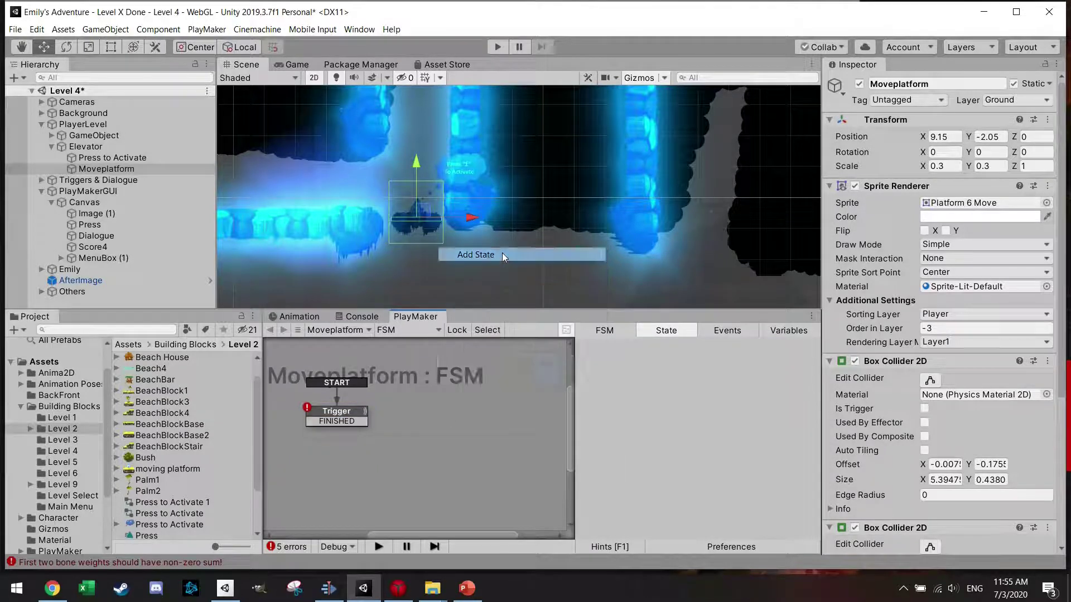
drag(364, 421, 424, 408)
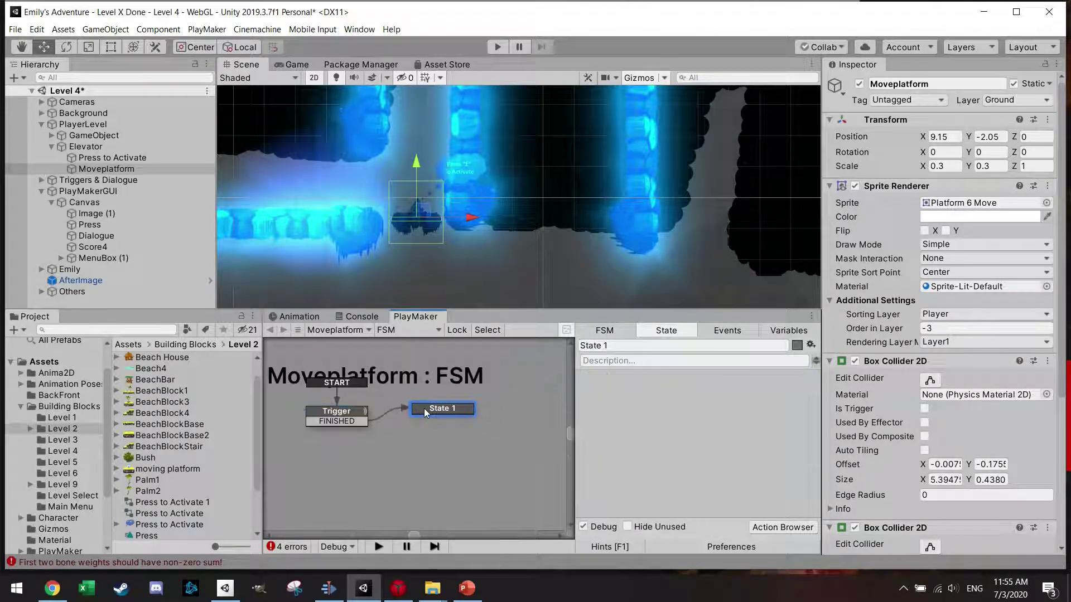
click(580, 346)
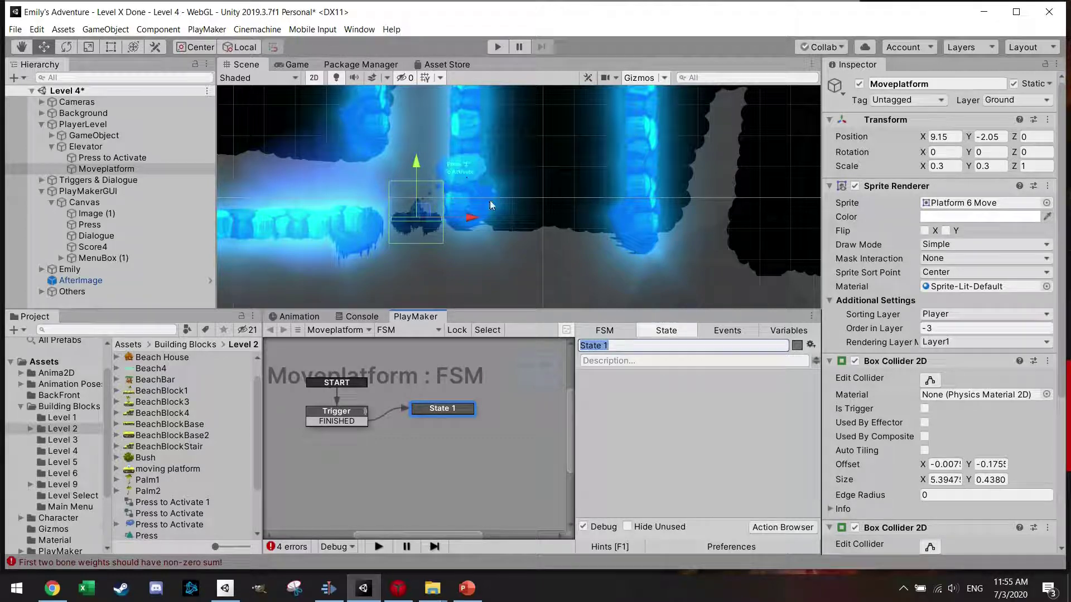
text(Move Text In Plac)
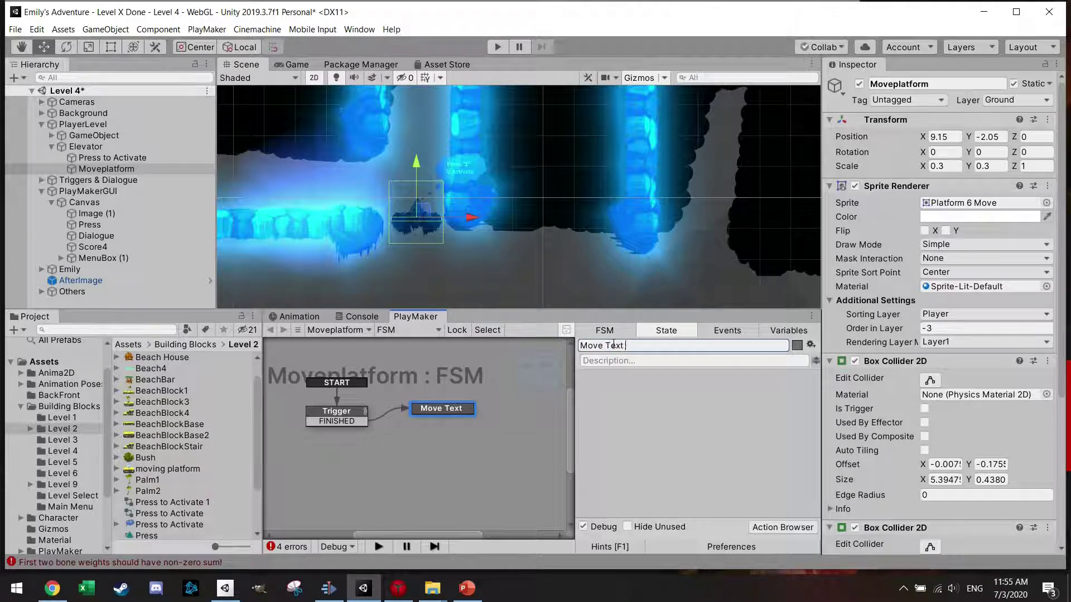
text(er)
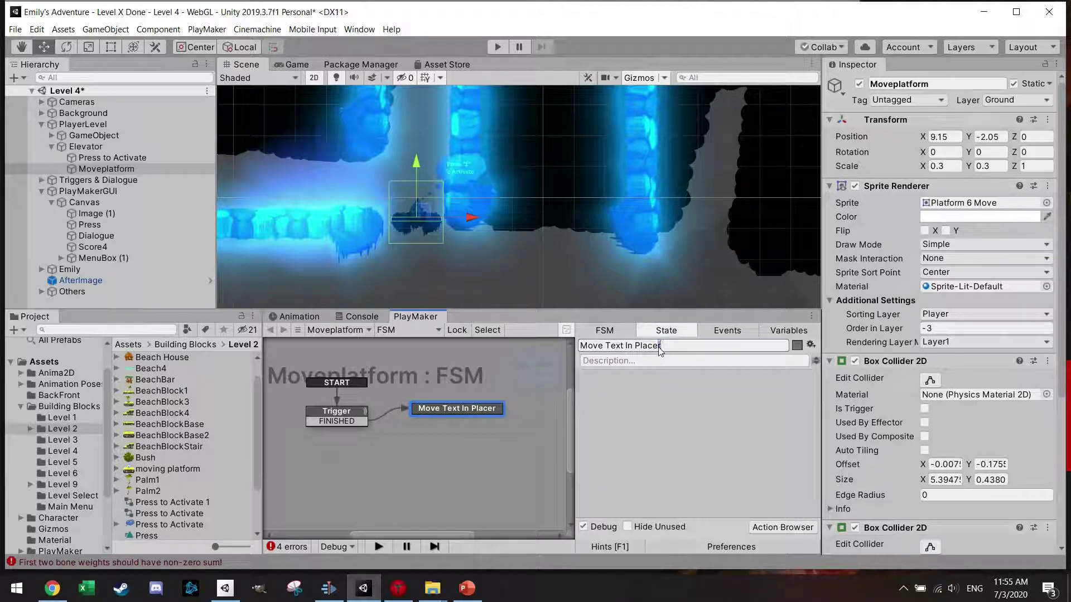
key(BackSpace)
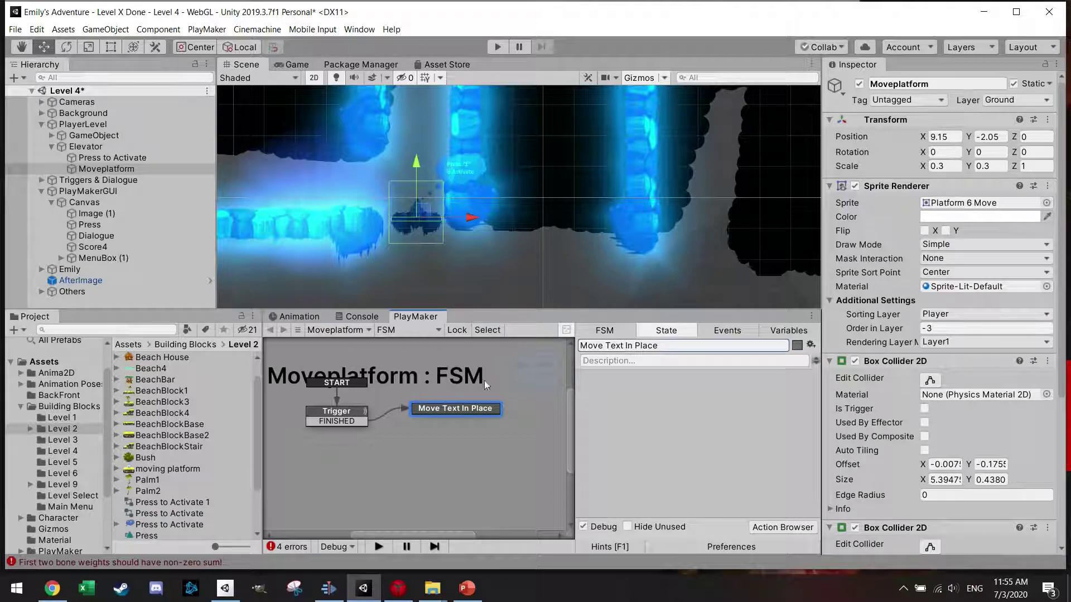
Move the Press to Activate prompt far below the level, then reselect and frame Moveplatform.
click(112, 158)
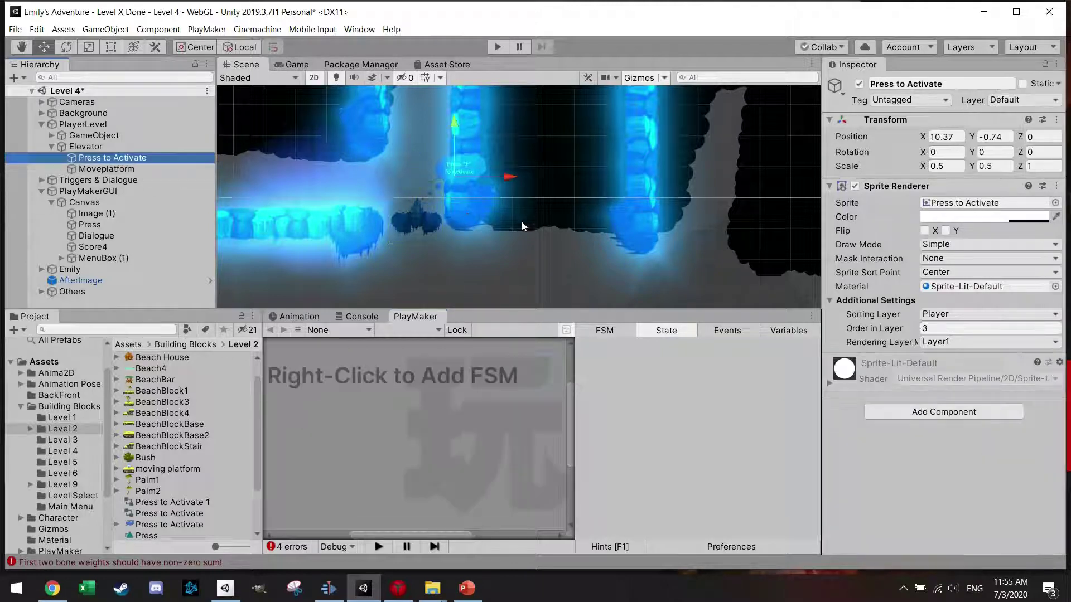
drag(477, 138, 479, 289)
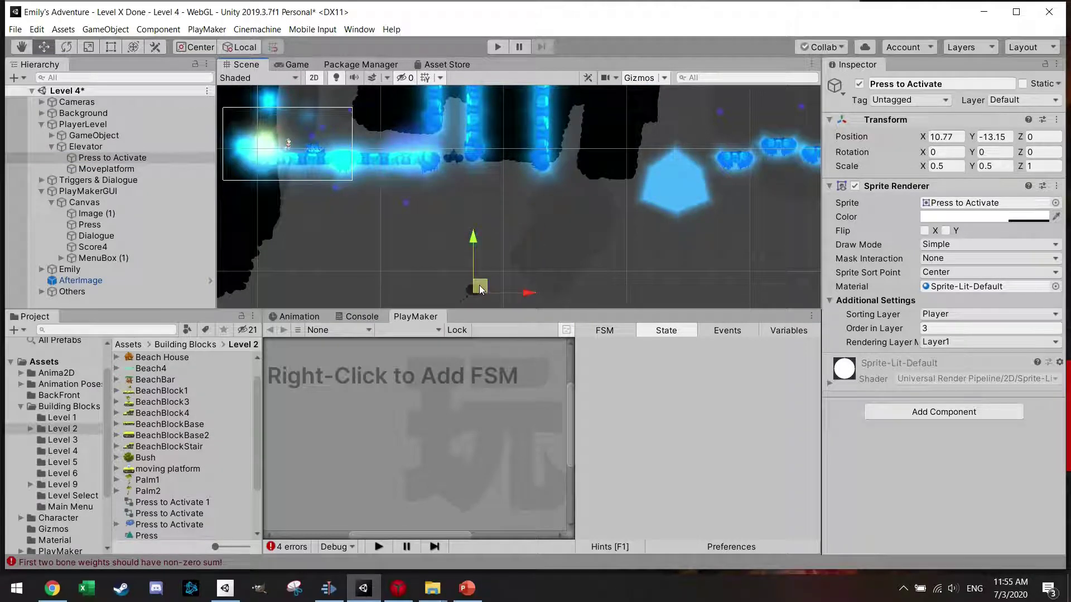
click(140, 169)
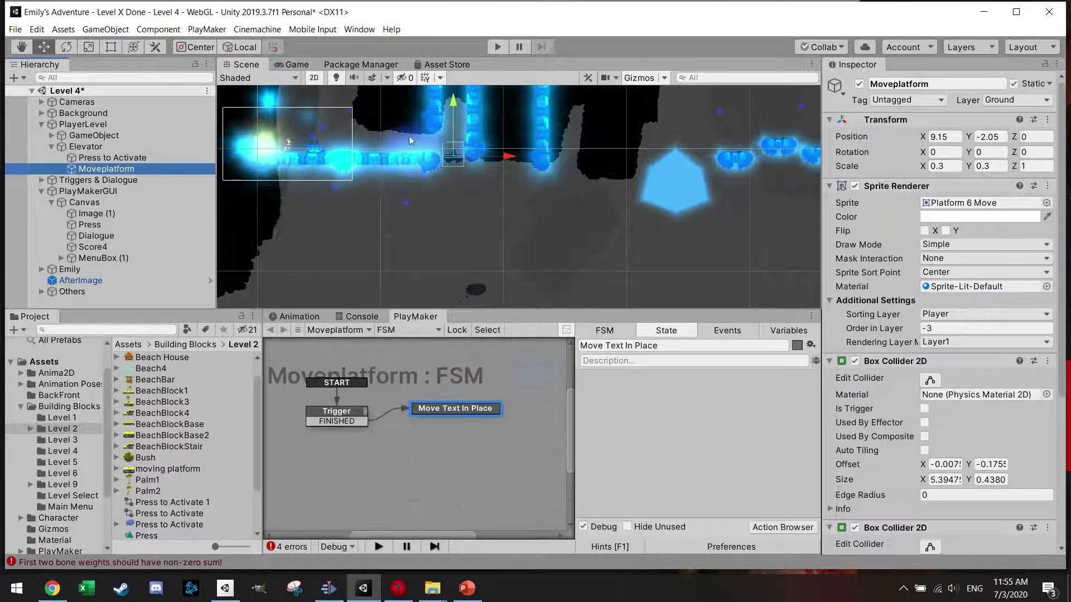
key(f)
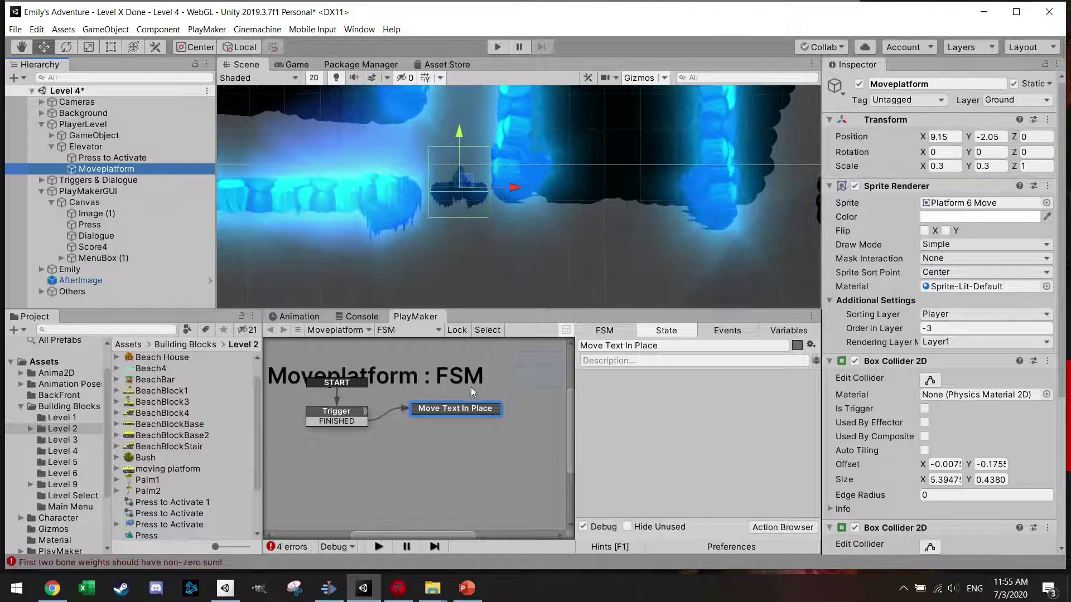
Add a Set Property action to the Move Text In Place state.
click(759, 504)
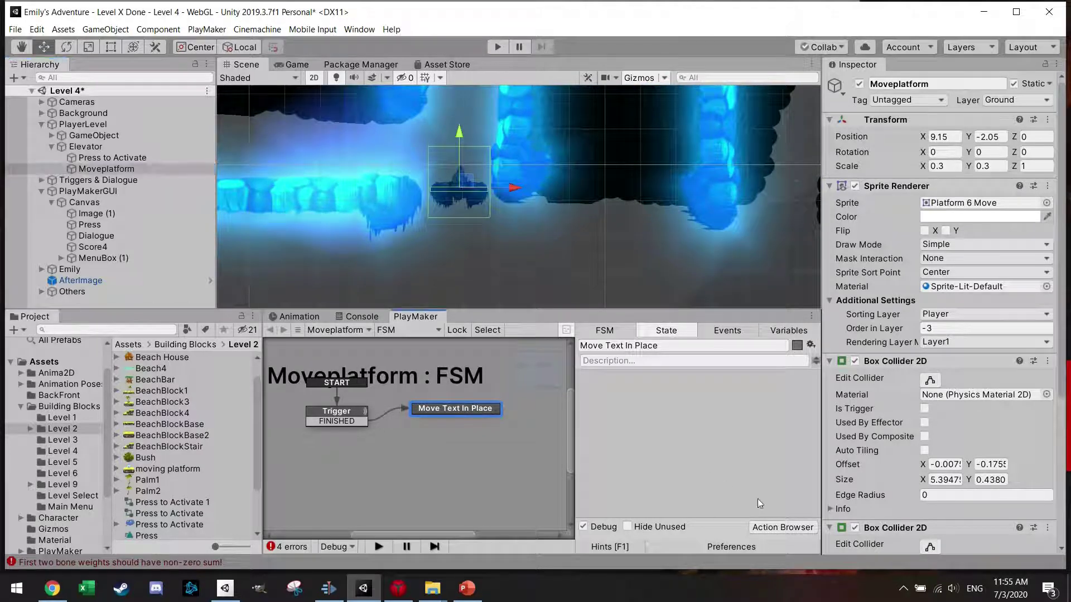
click(779, 527)
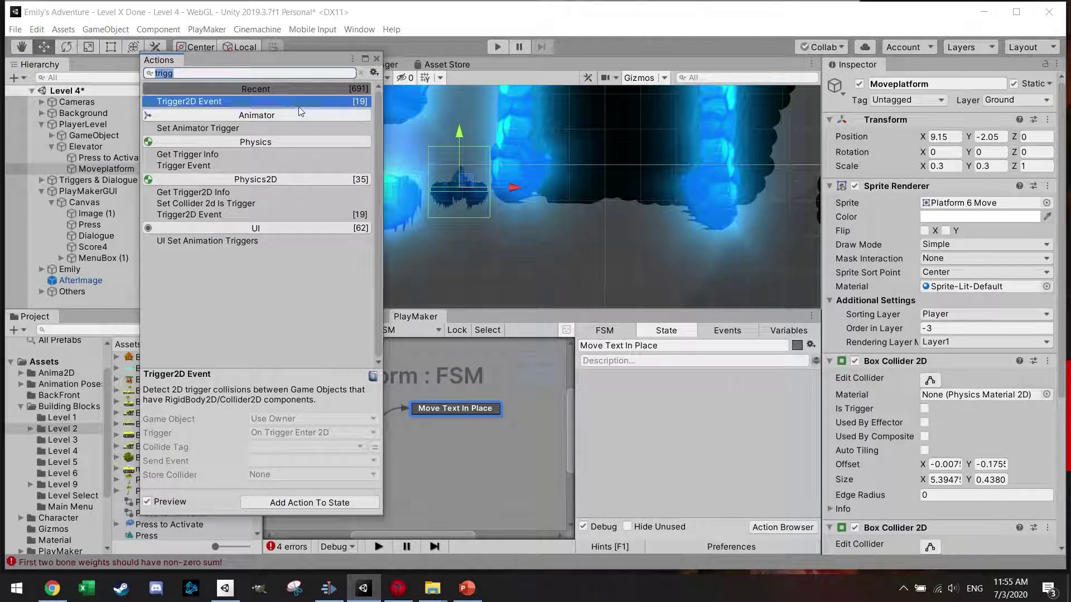
text(set)
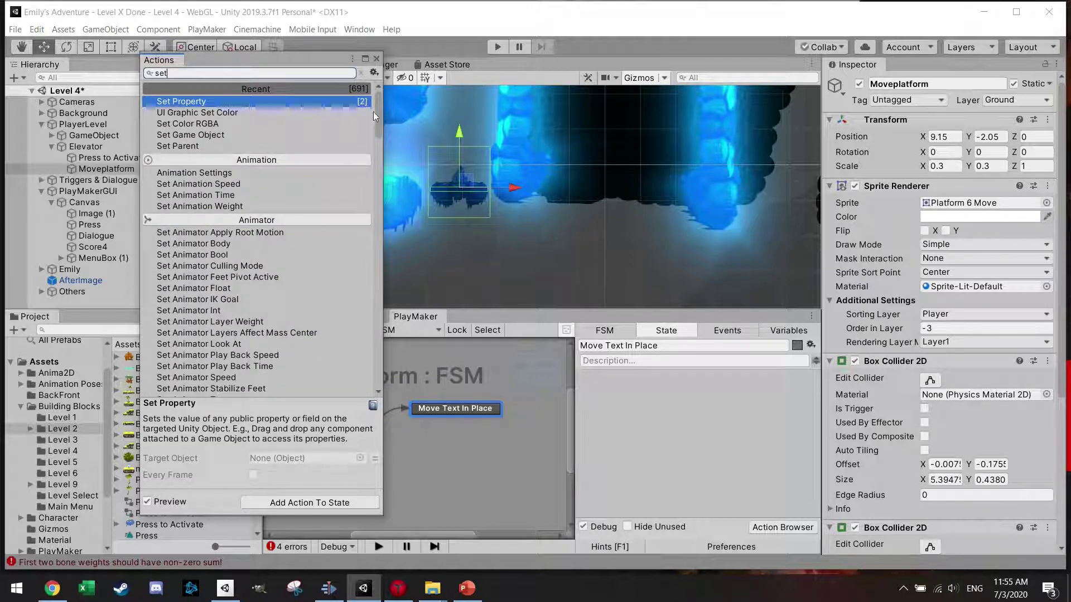
double_click(307, 101)
click(609, 507)
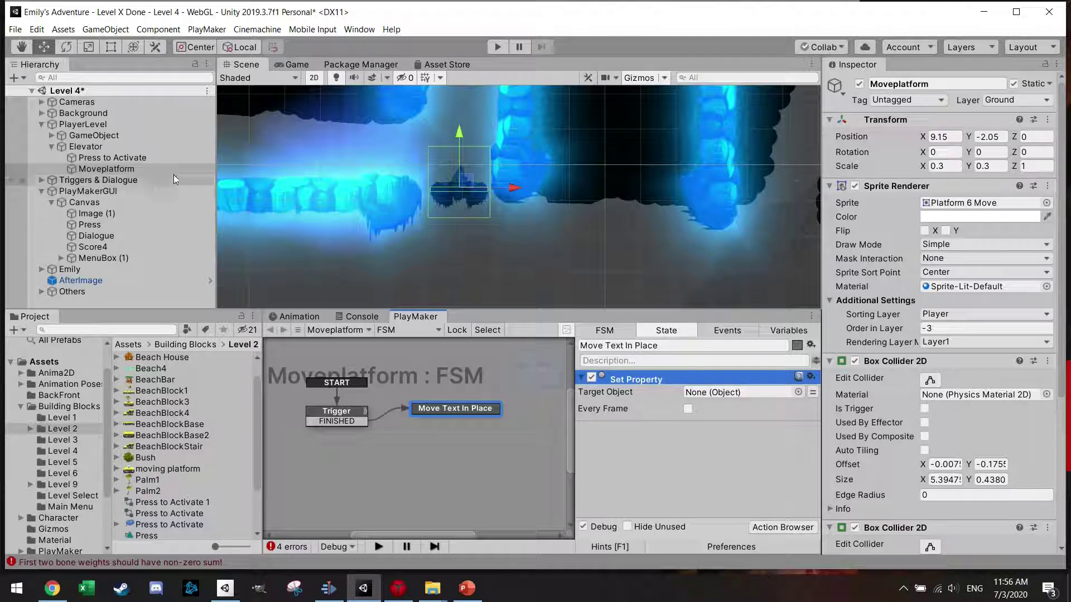
Target Press to Activate in Set Property and set its transform.position property.
drag(143, 157, 738, 401)
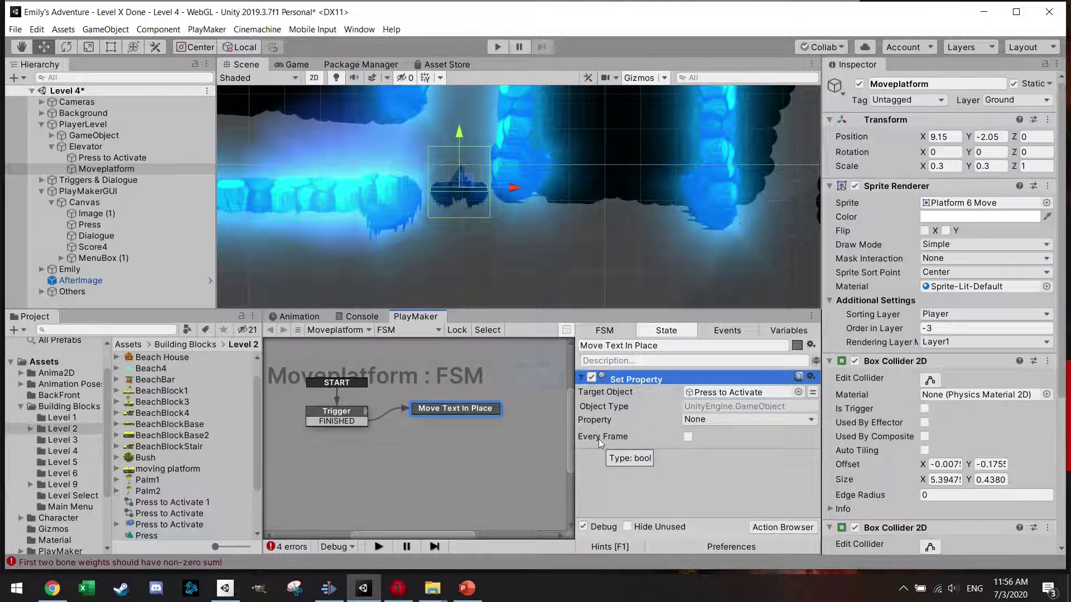
click(742, 422)
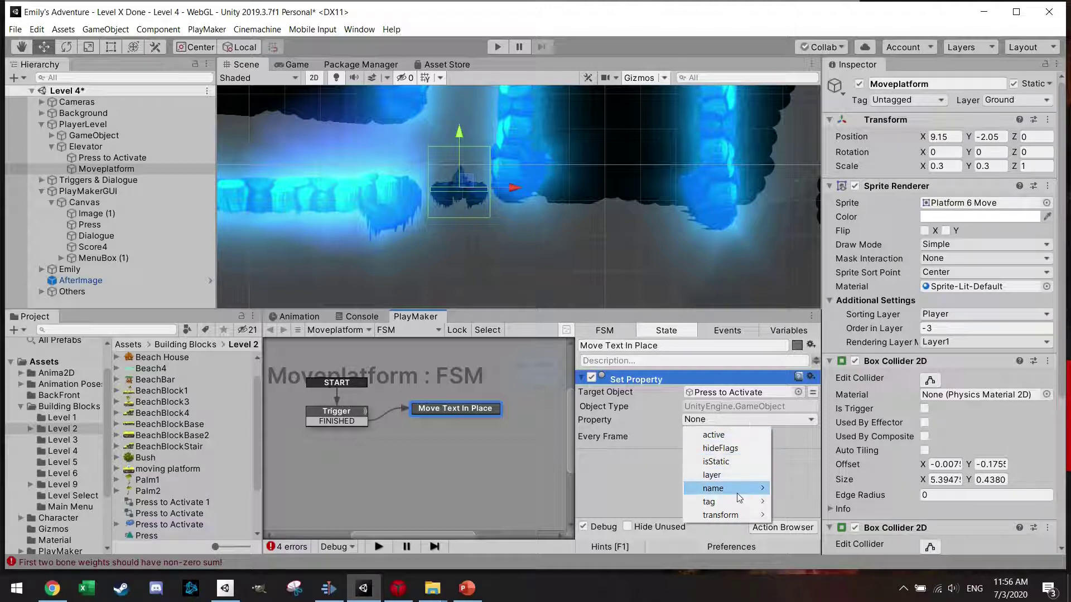
mouse_move(742, 515)
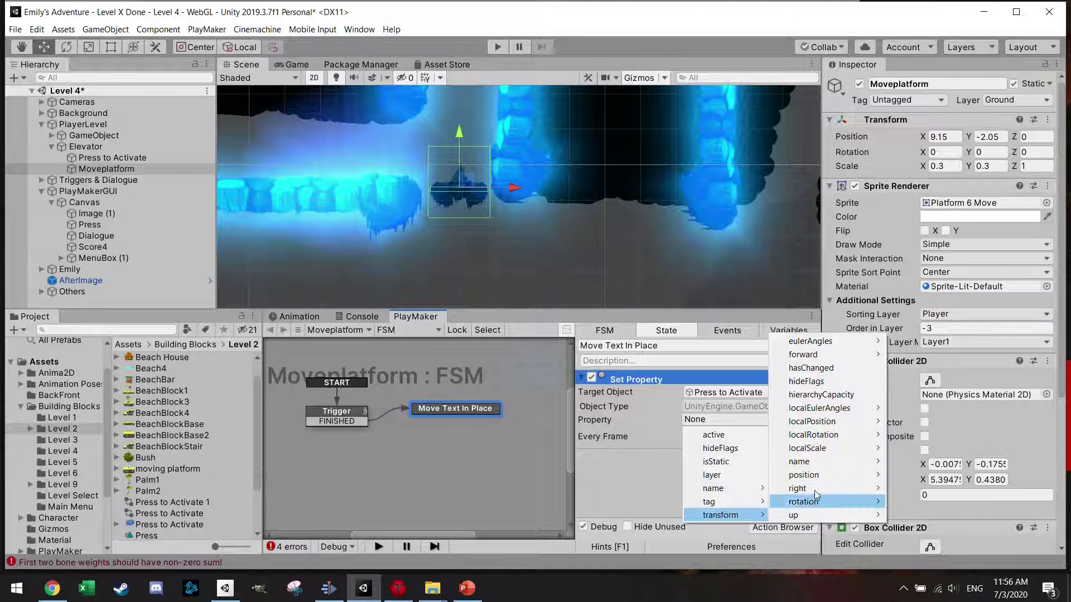
mouse_move(819, 480)
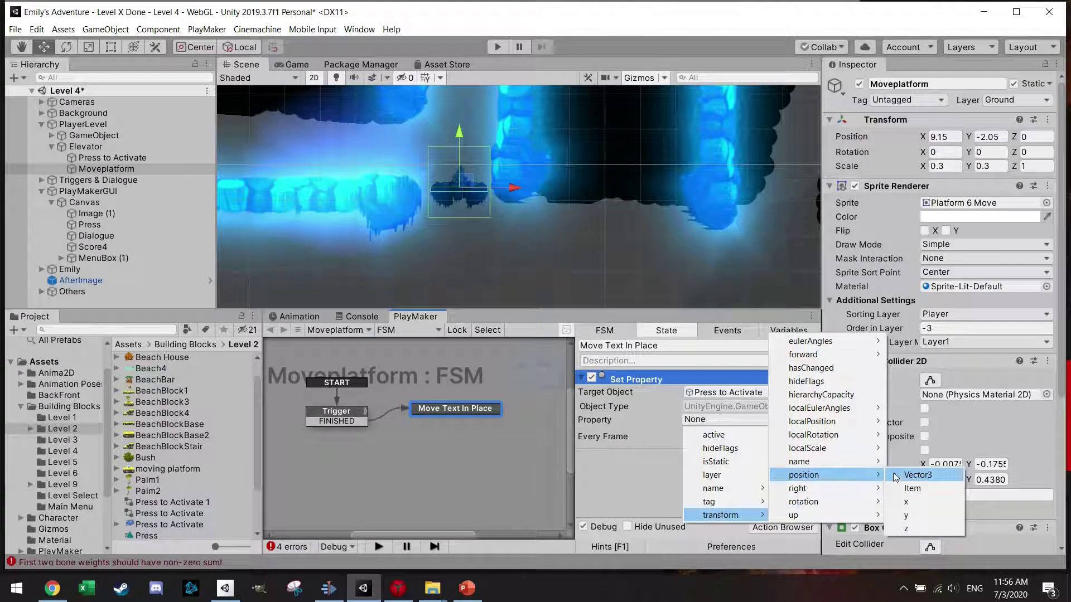
click(918, 475)
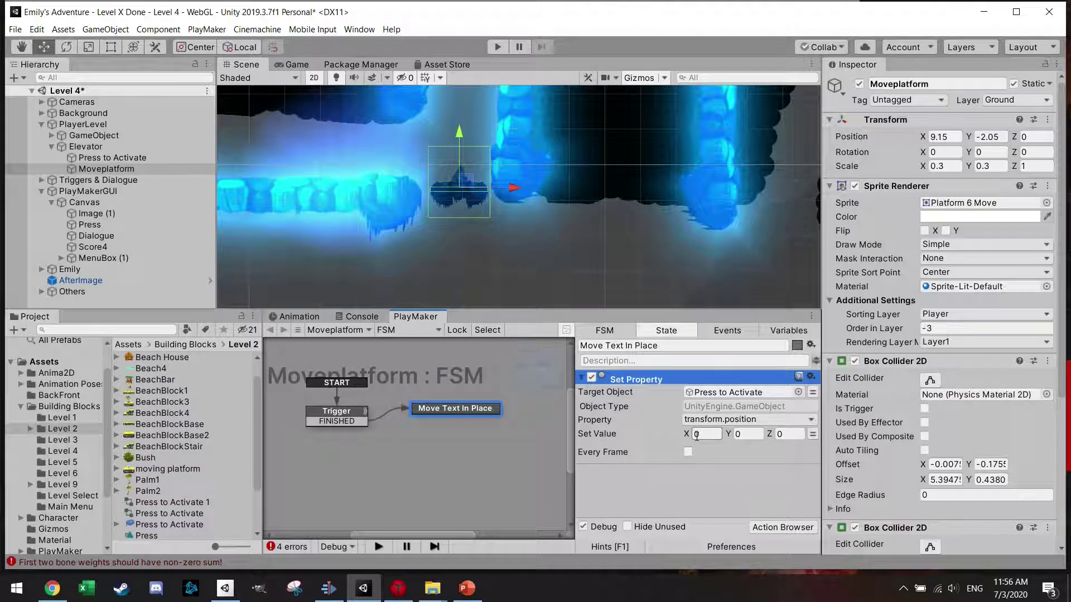
scroll(461, 253, down, 5)
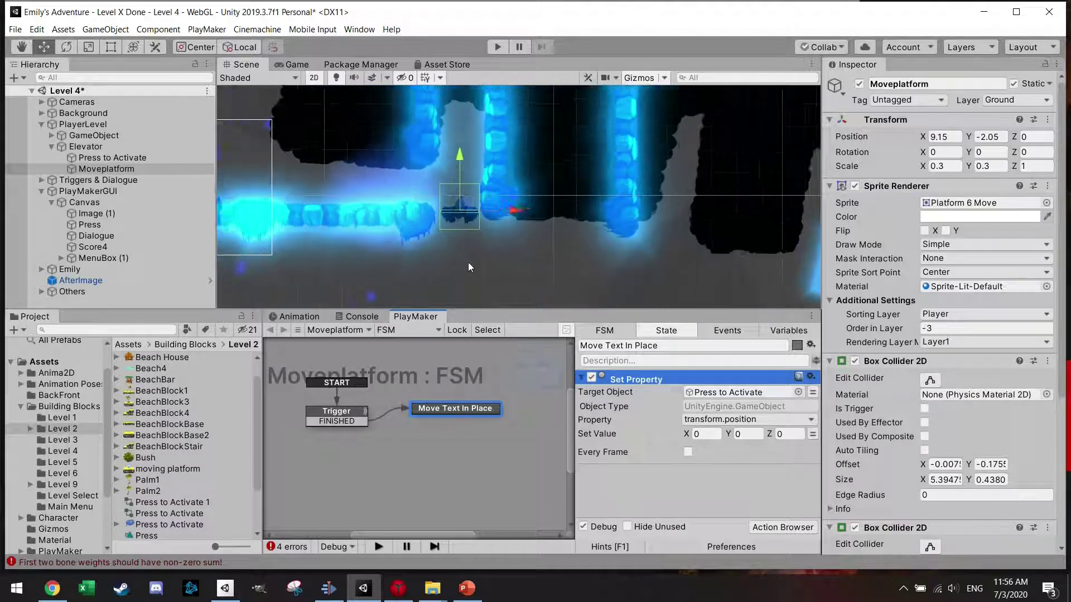
middle_drag(460, 267, 476, 222)
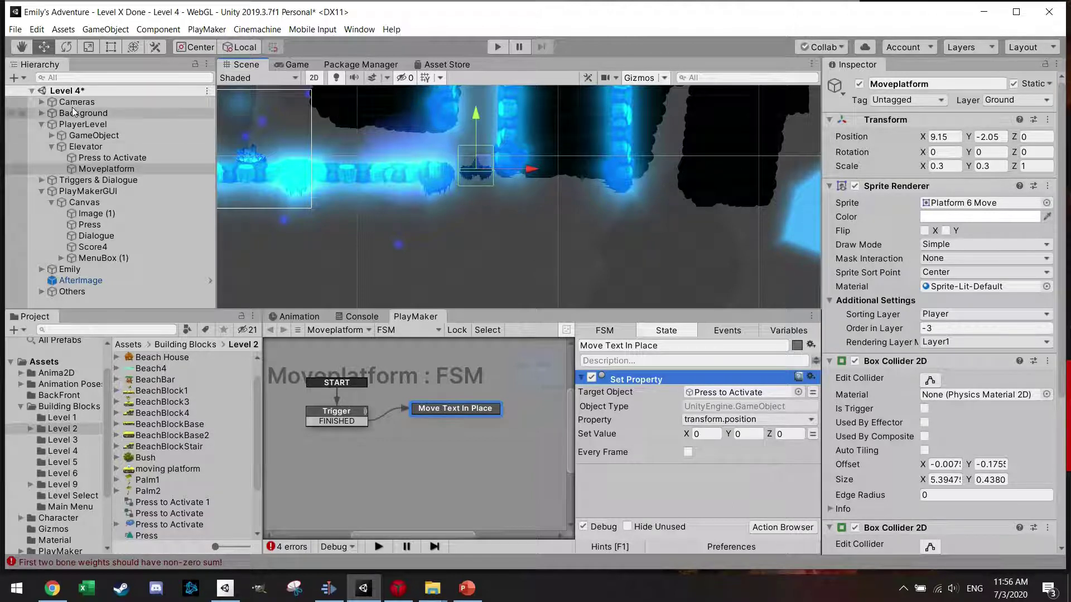
Create an empty GameObject and drag it to roughly X 16.93, Y 1.03 above the platform.
click(14, 78)
click(35, 94)
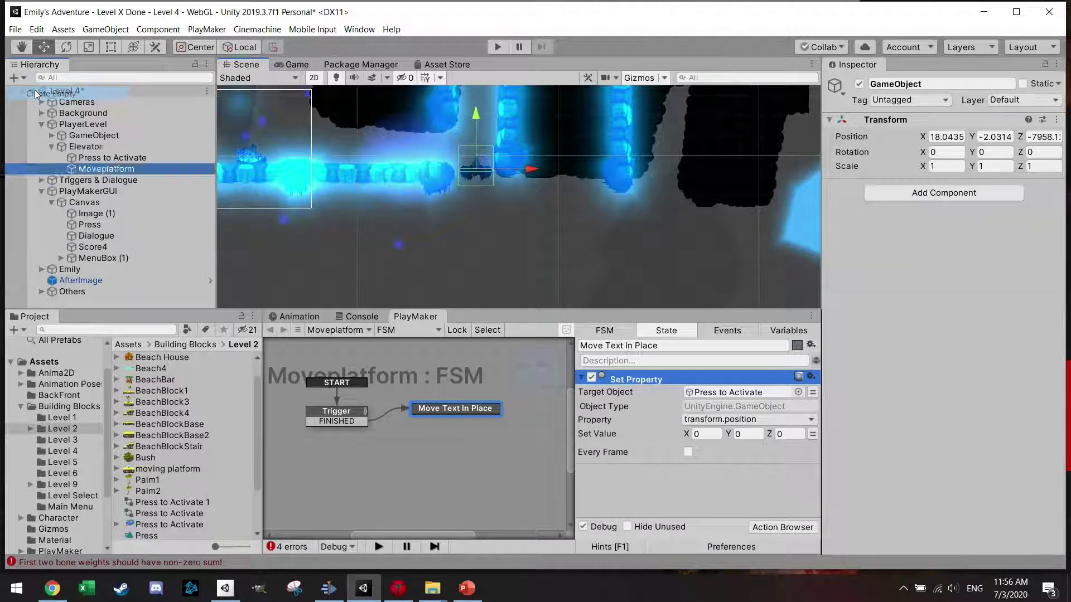
drag(530, 186, 504, 126)
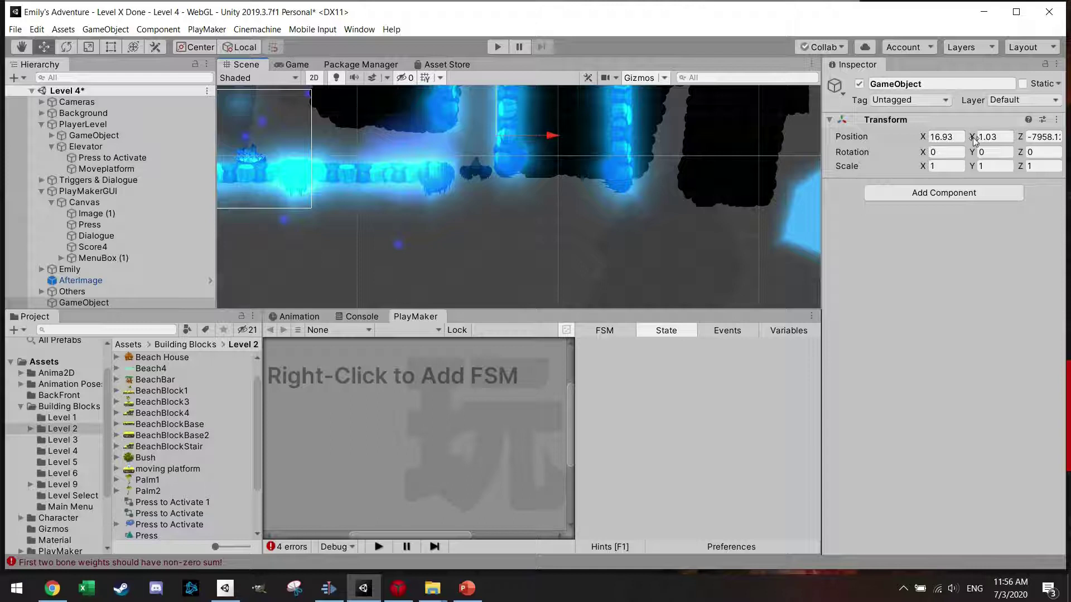
Pan the scene back to the platform and reselect Moveplatform.
middle_drag(495, 102, 464, 239)
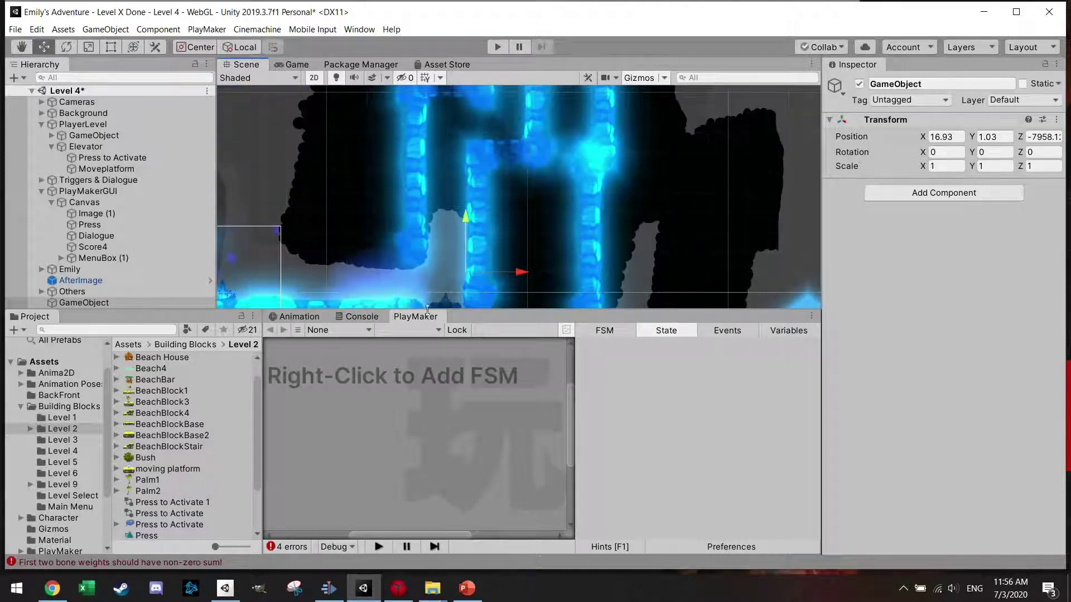
middle_drag(440, 306, 454, 243)
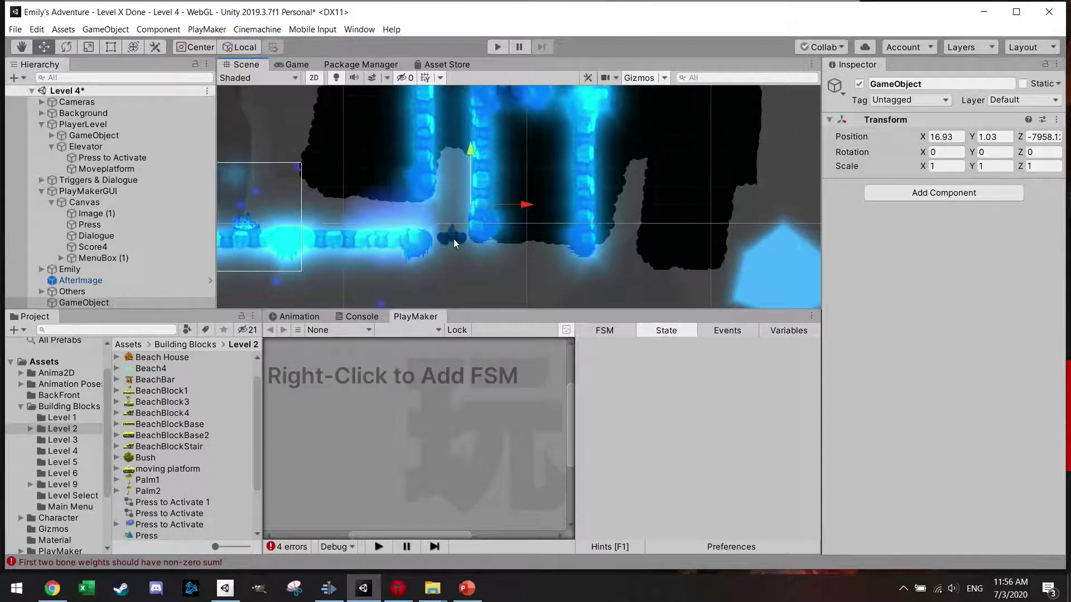
click(454, 240)
click(450, 238)
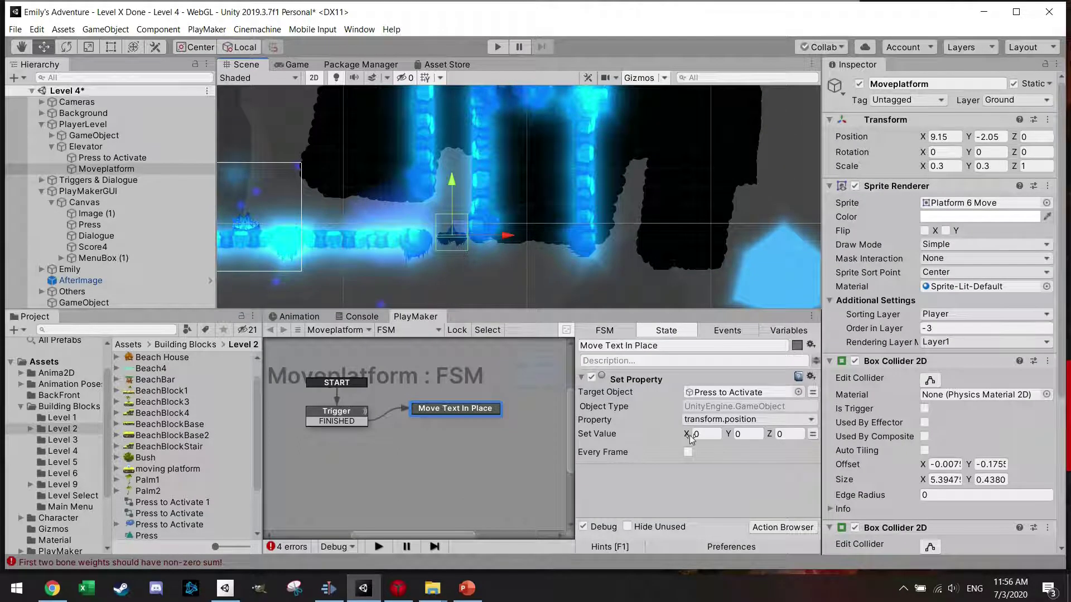
Enter 17 for Set Value X and 1 for Set Value Y in the Set Property action.
click(704, 435)
text(17)
click(738, 435)
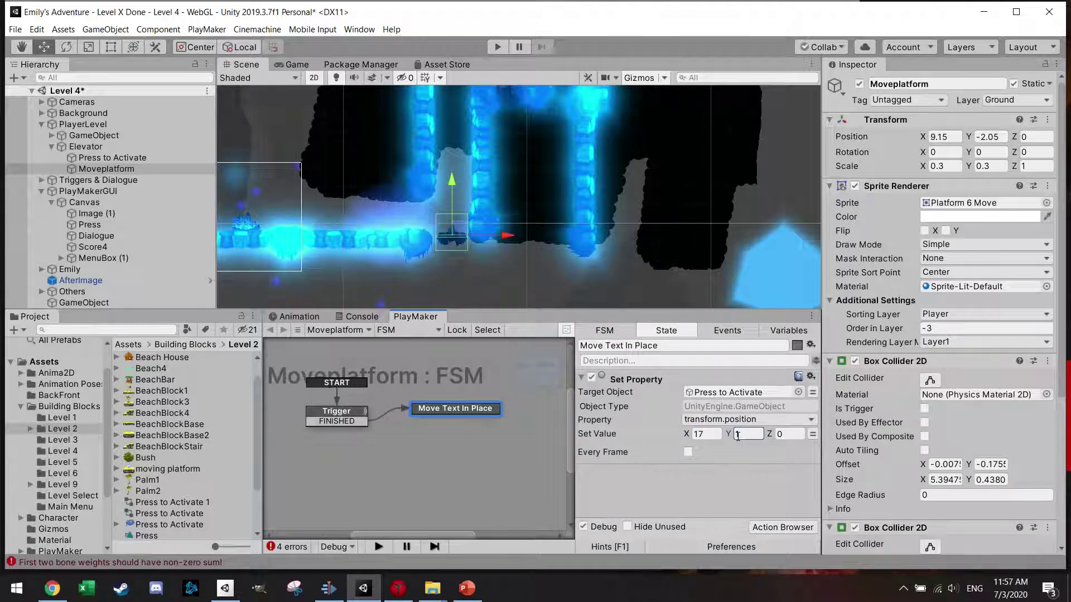
scroll(534, 459, down, 3)
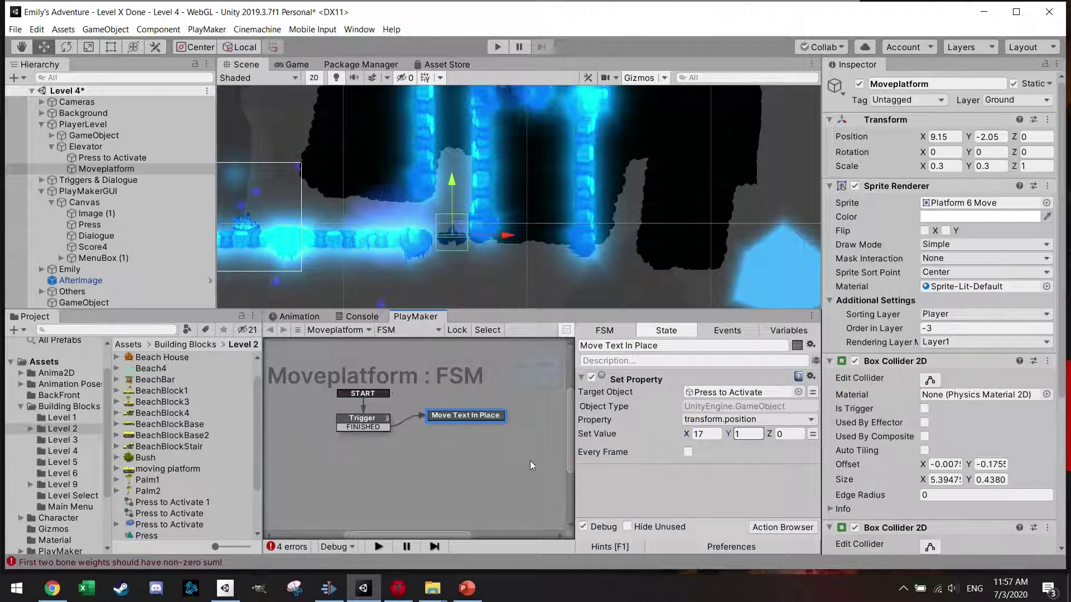
Add State 1 and link Move Text In Place's new FINISHED transition to it.
right_click(454, 449)
click(495, 290)
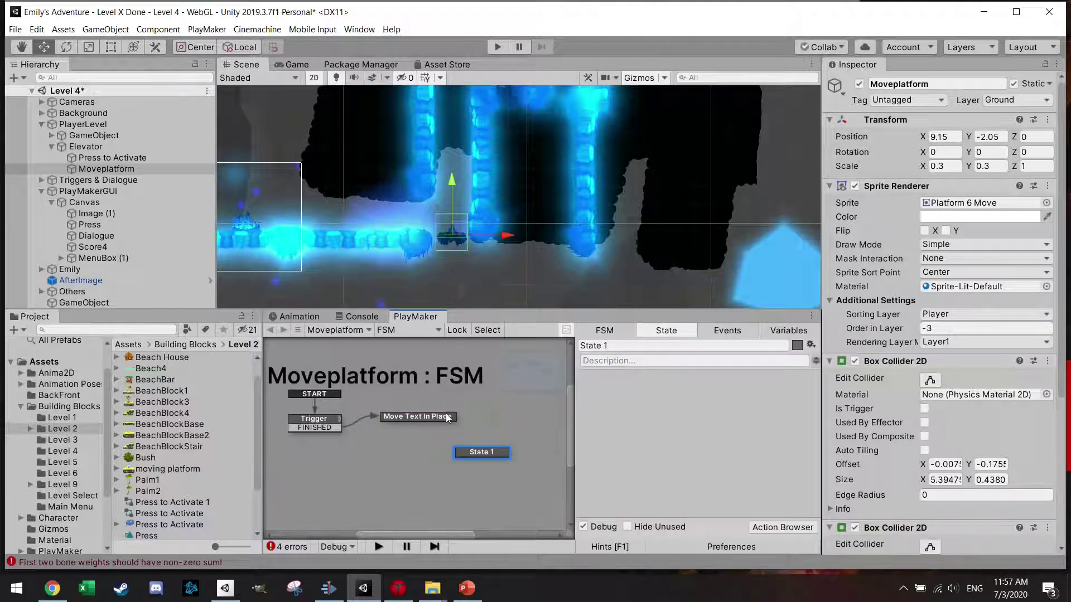
right_click(434, 418)
mouse_move(498, 427)
click(619, 427)
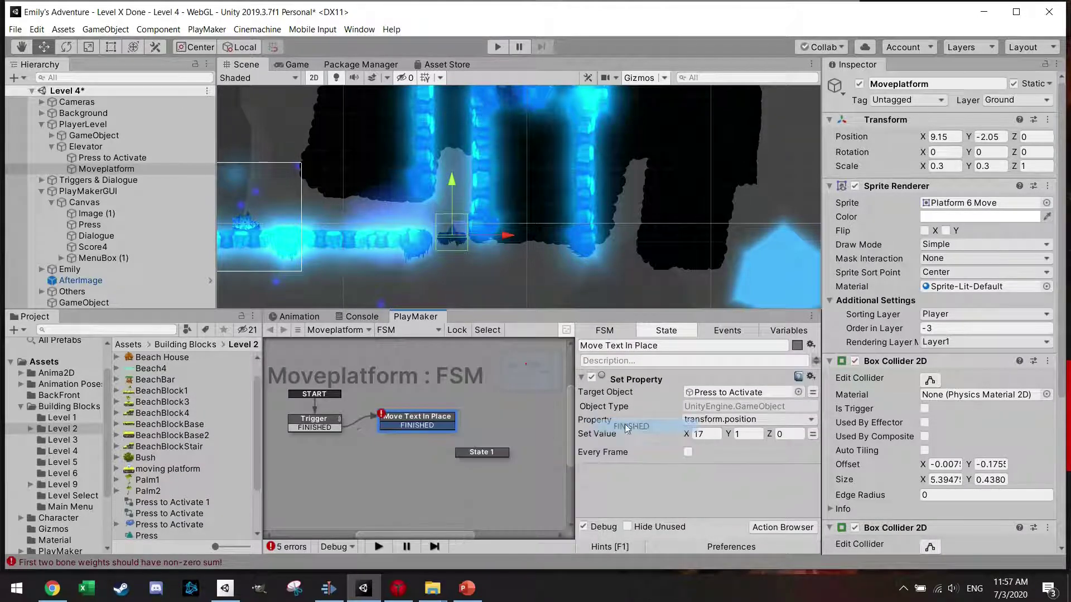
drag(437, 425, 484, 456)
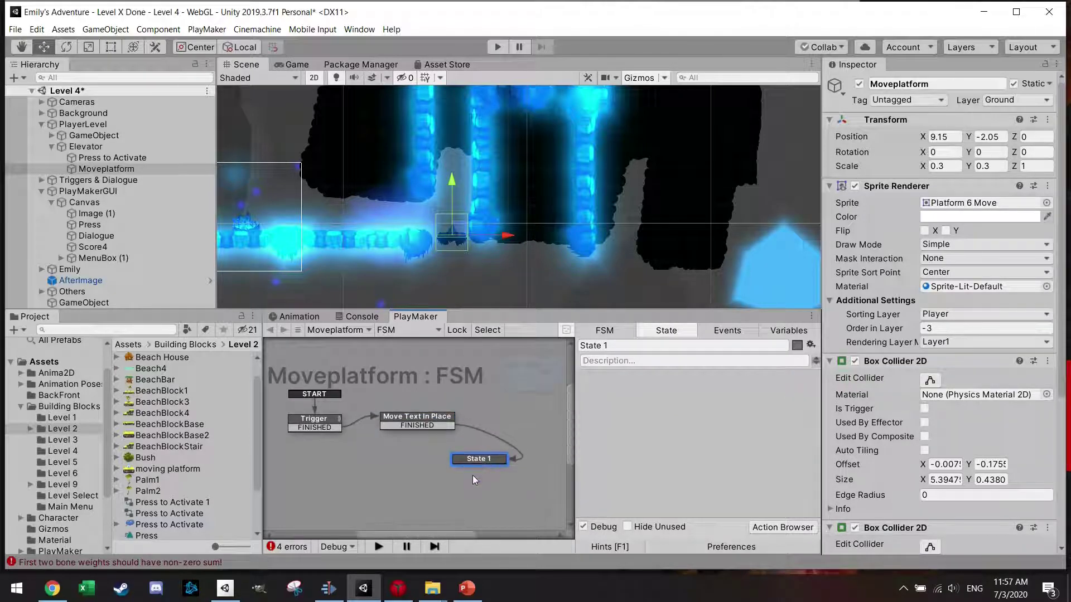
Add a Get Key Down action to State 1 that sends FINISHED when E is pressed.
click(783, 527)
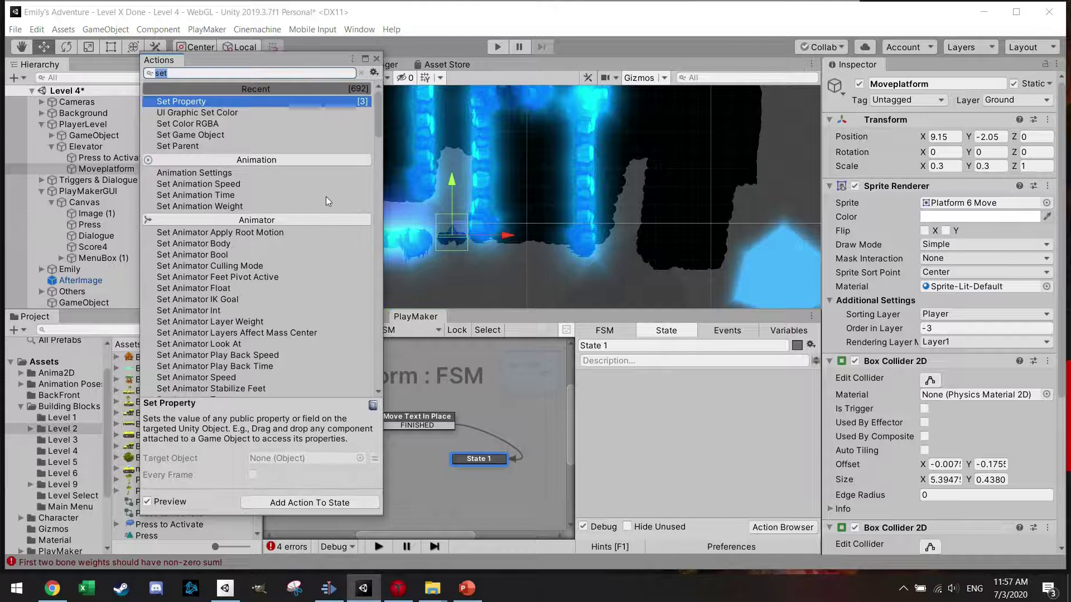
text(key)
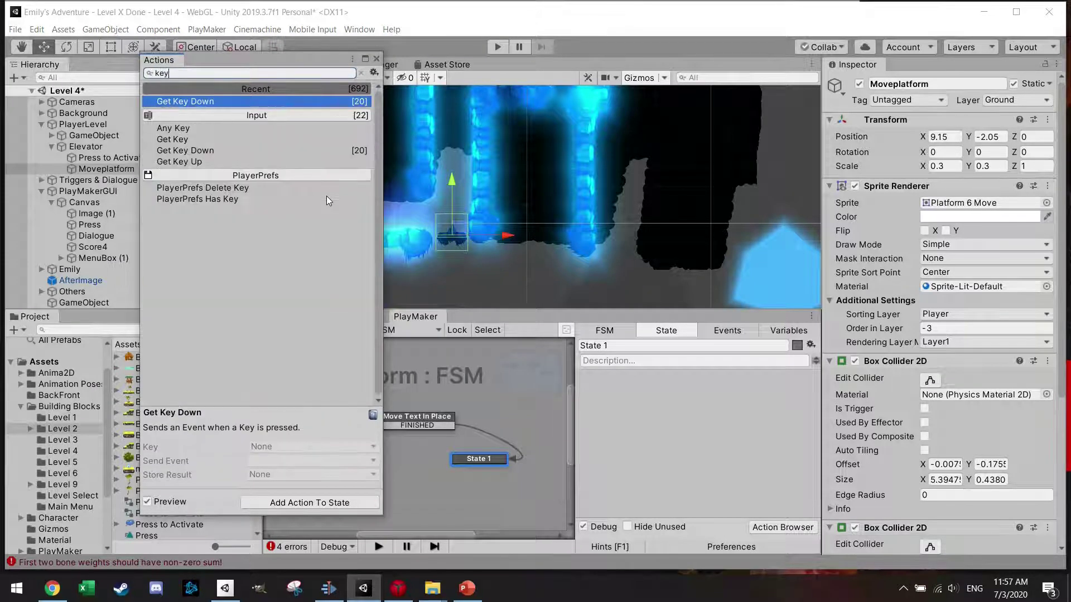
double_click(233, 101)
click(377, 58)
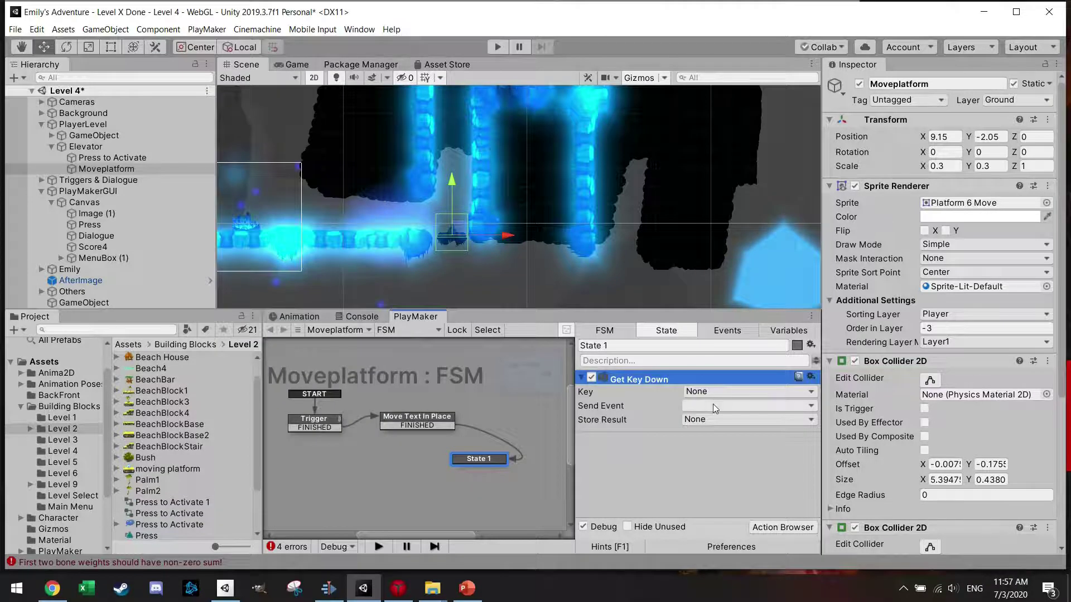
click(726, 391)
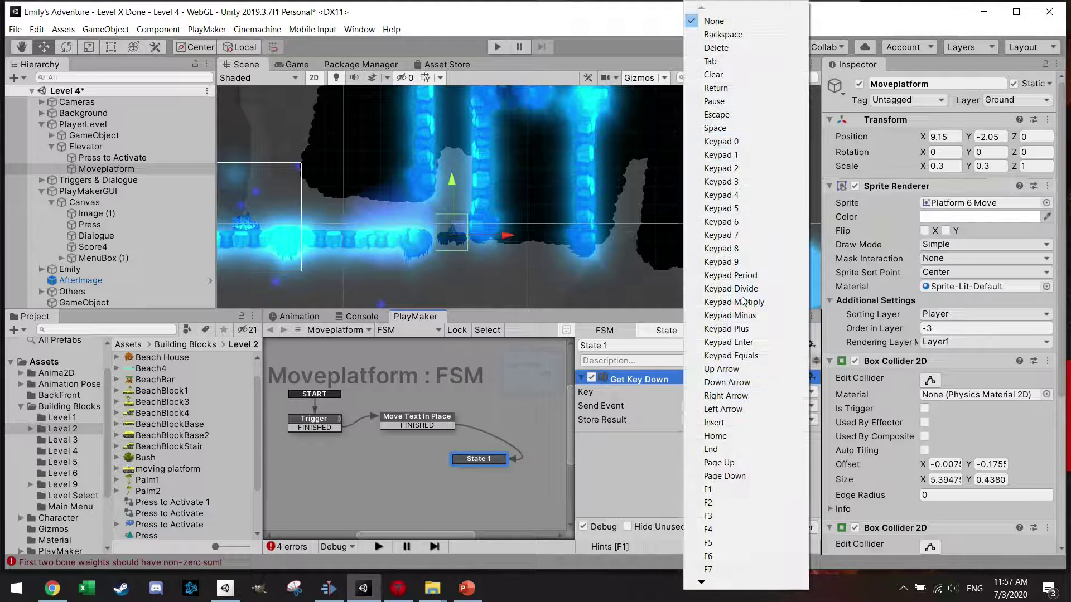
mouse_move(702, 583)
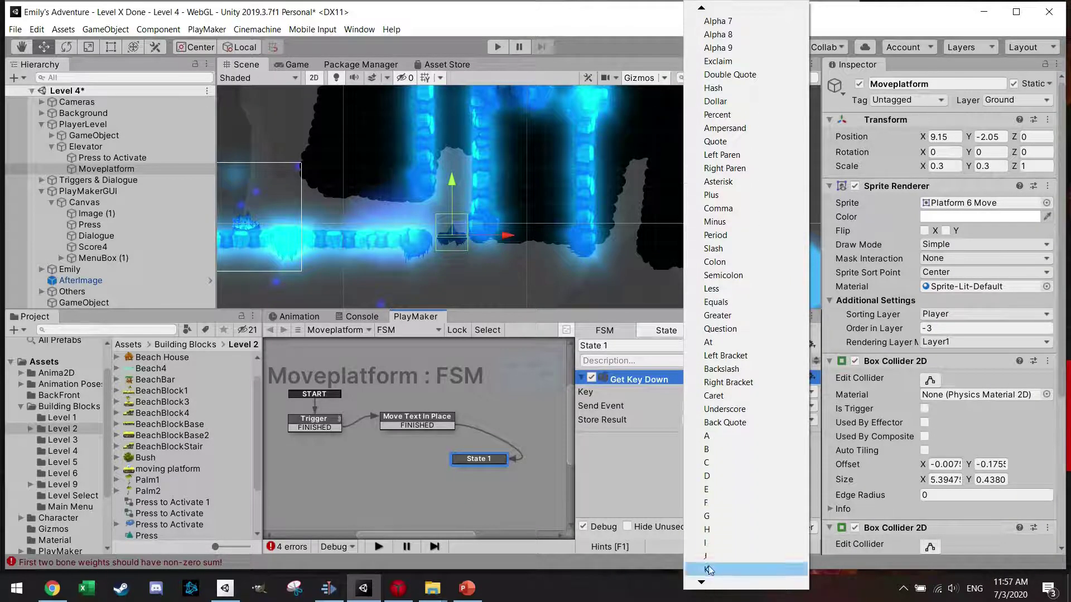
click(718, 489)
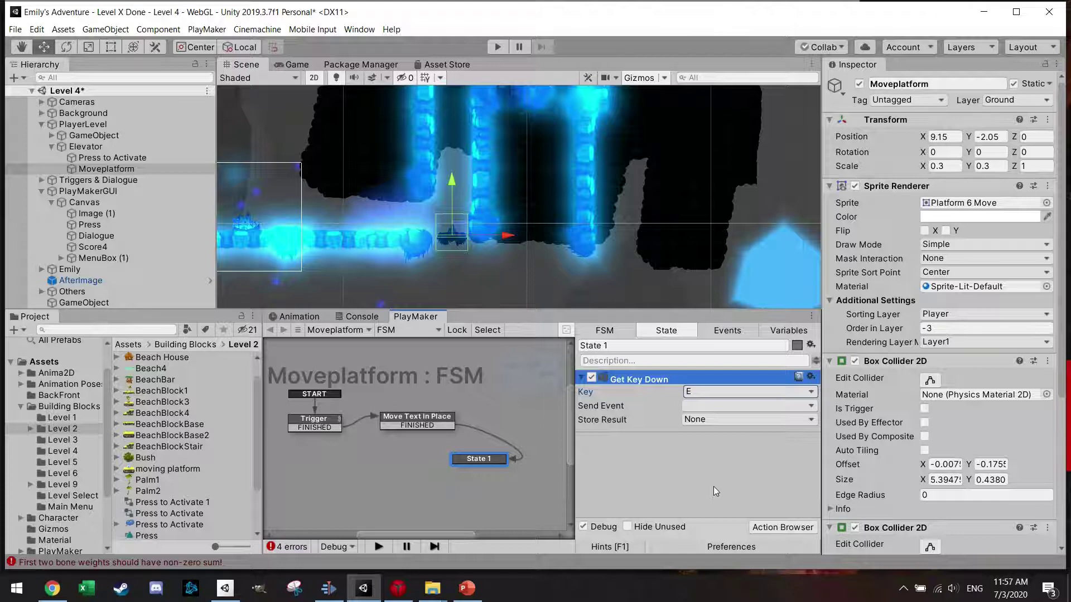
click(740, 406)
click(734, 433)
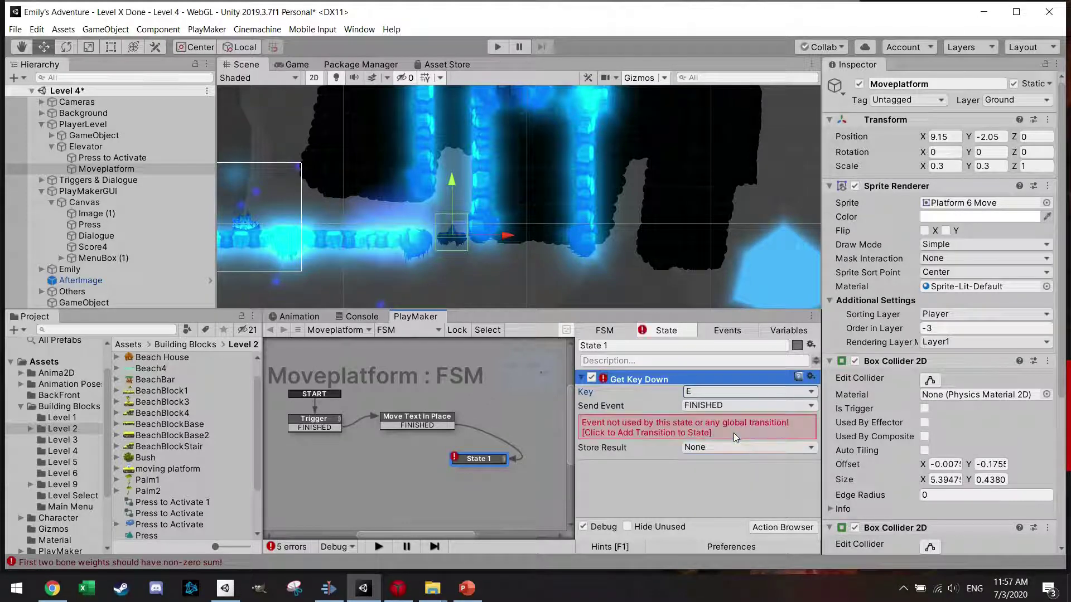
Add a FINISHED transition to State 1 and rename the state to Press Key.
right_click(481, 460)
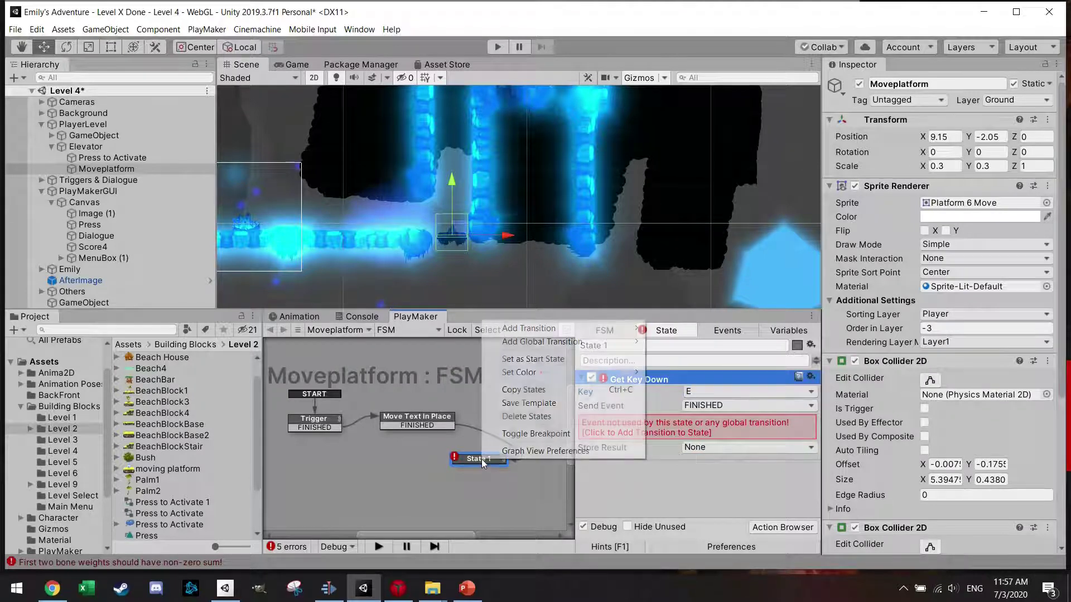
mouse_move(548, 330)
click(669, 330)
scroll(520, 487, down, 1)
middle_drag(520, 486, 502, 472)
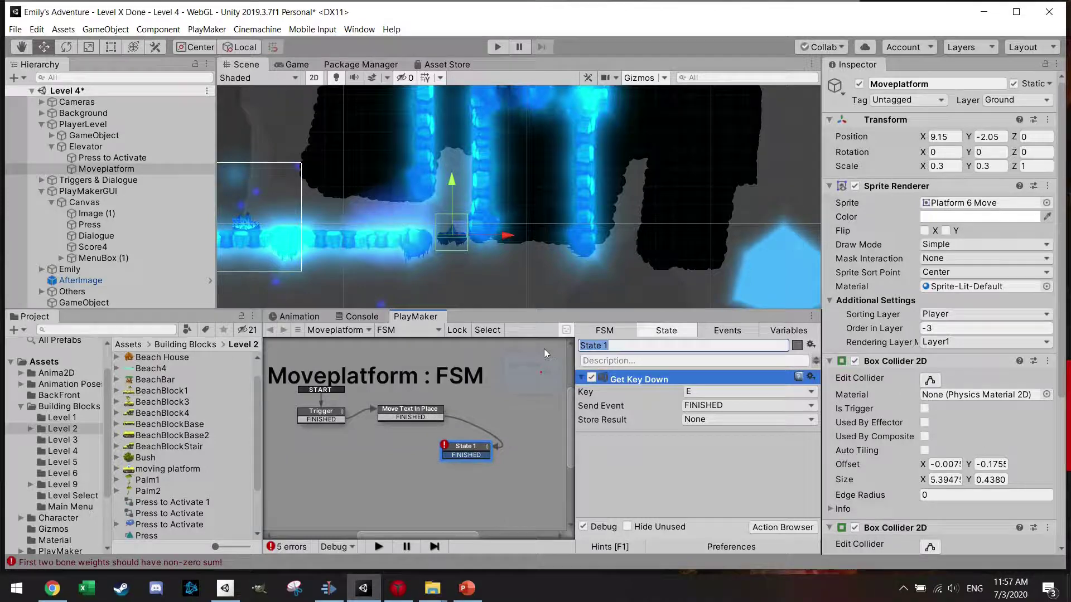
text(Press Key)
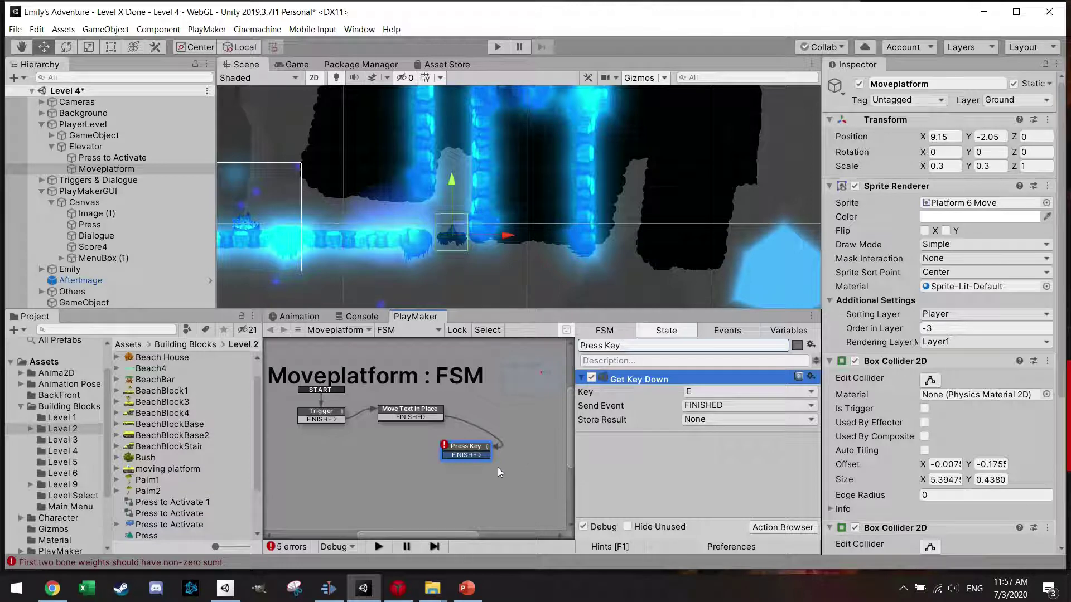
click(419, 418)
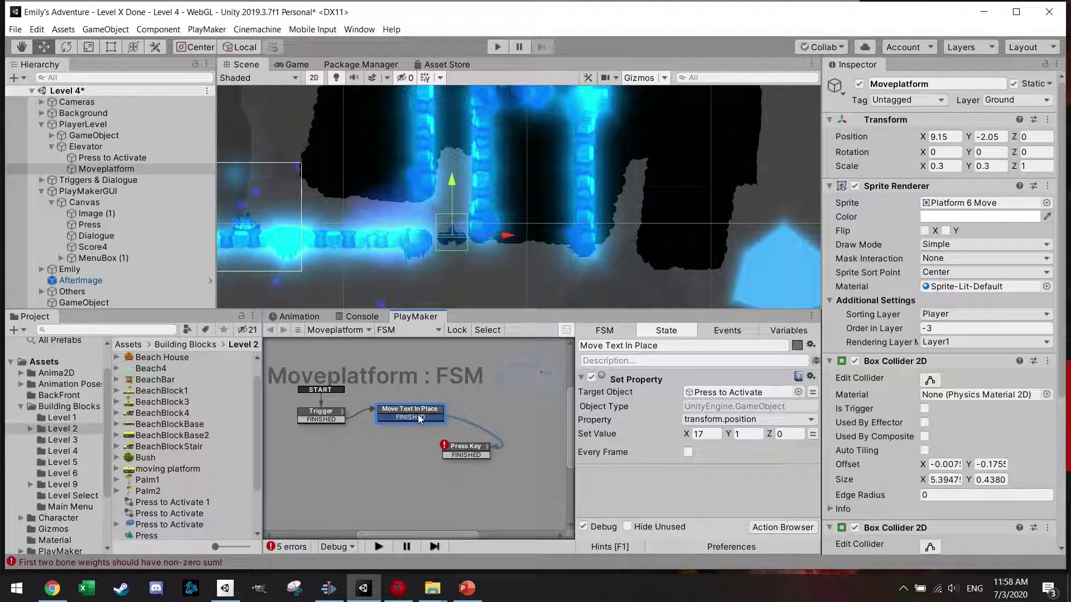
Duplicate Move Text In Place below Press Key and rename the copy Move Text Away.
ctrl+drag(419, 417, 451, 492)
drag(667, 346, 628, 348)
text(Away)
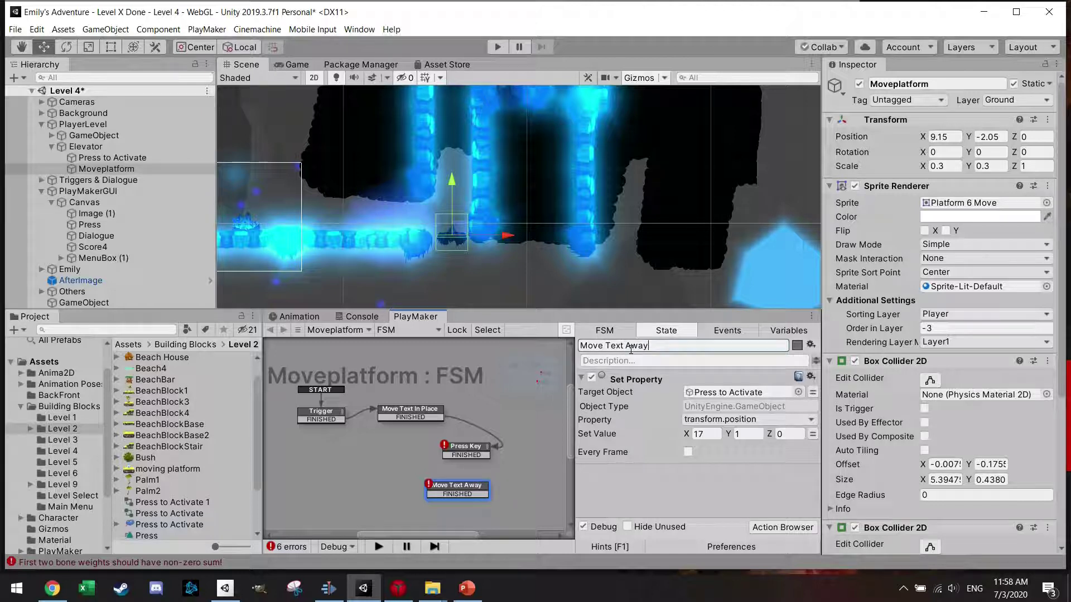
Set Move Text Away's Set Value Y to 1000 and tidy the state layout.
click(487, 456)
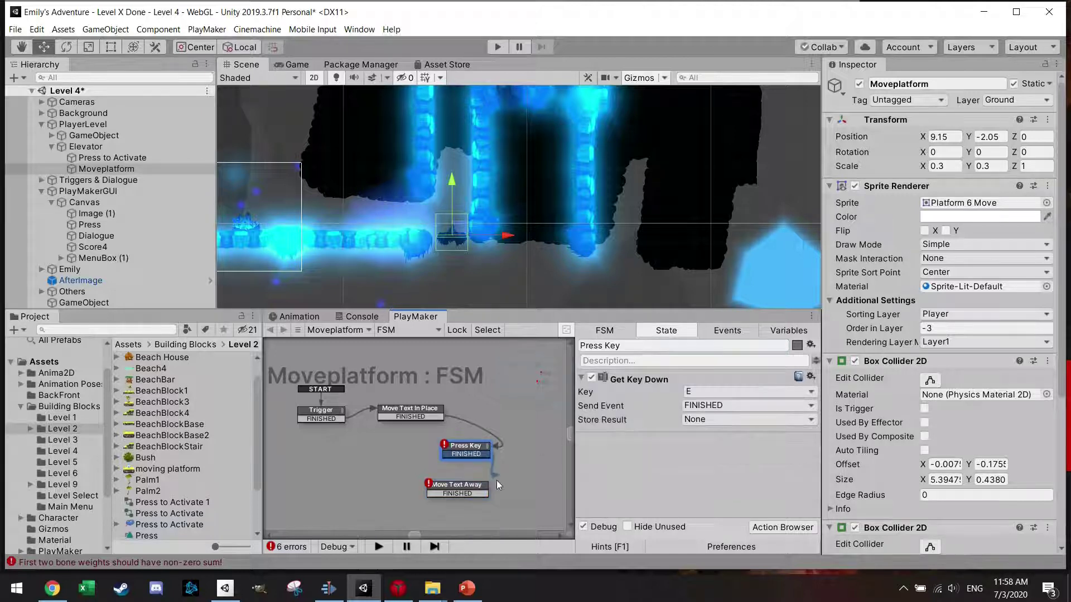
scroll(502, 483, down, 3)
drag(464, 470, 492, 482)
click(742, 434)
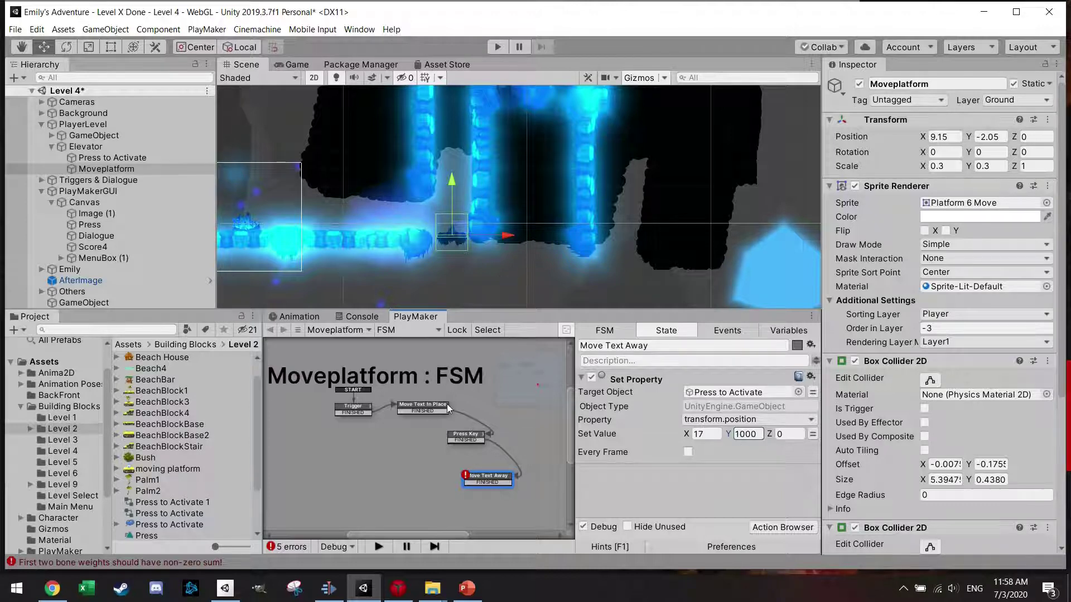
drag(502, 478, 487, 473)
scroll(481, 475, up, 1)
middle_drag(476, 478, 489, 449)
drag(490, 450, 485, 452)
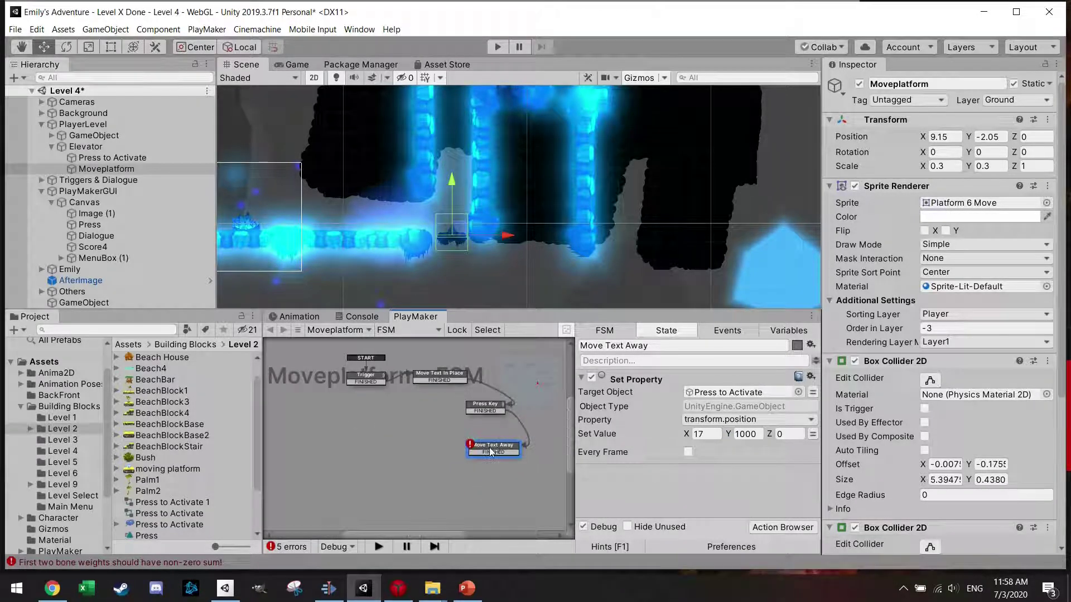
Add a Move Elevator state and link Move Text Away's FINISHED transition to it.
right_click(427, 462)
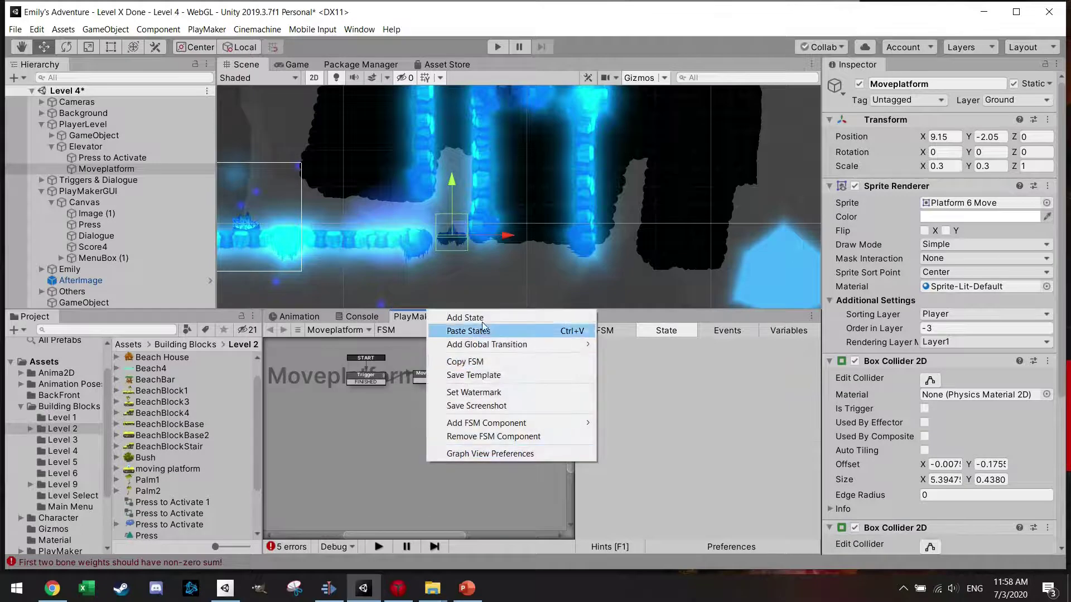
click(466, 314)
drag(440, 464, 421, 461)
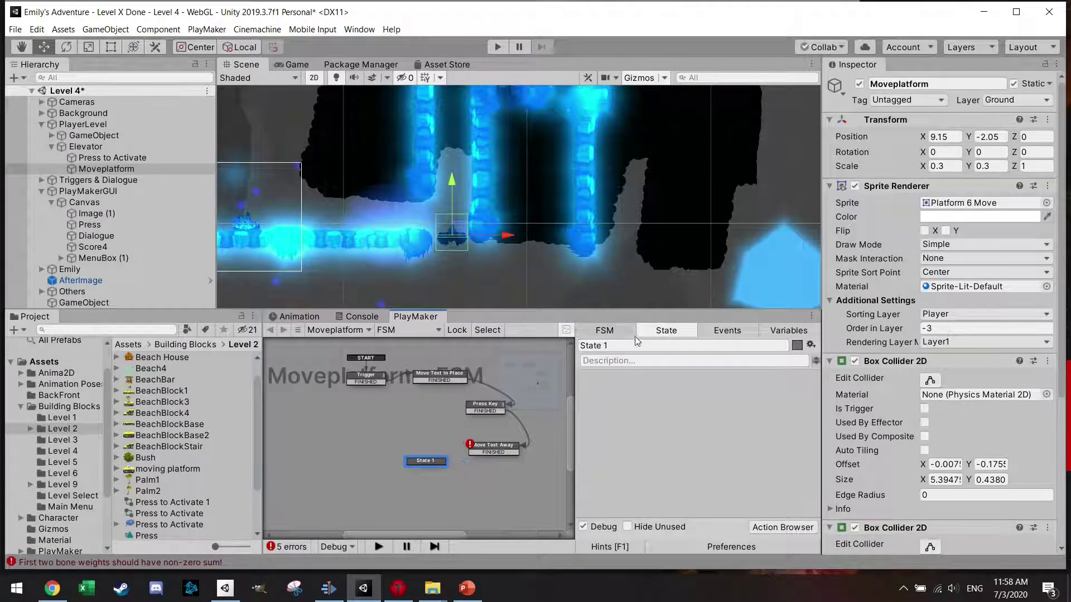
text(Move )
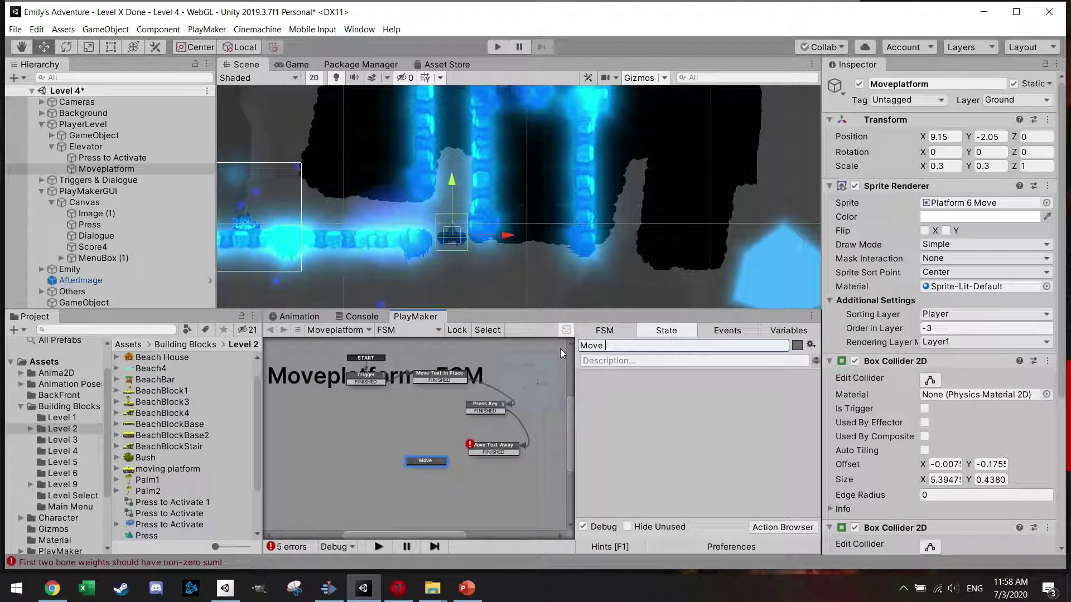
text(Elevator)
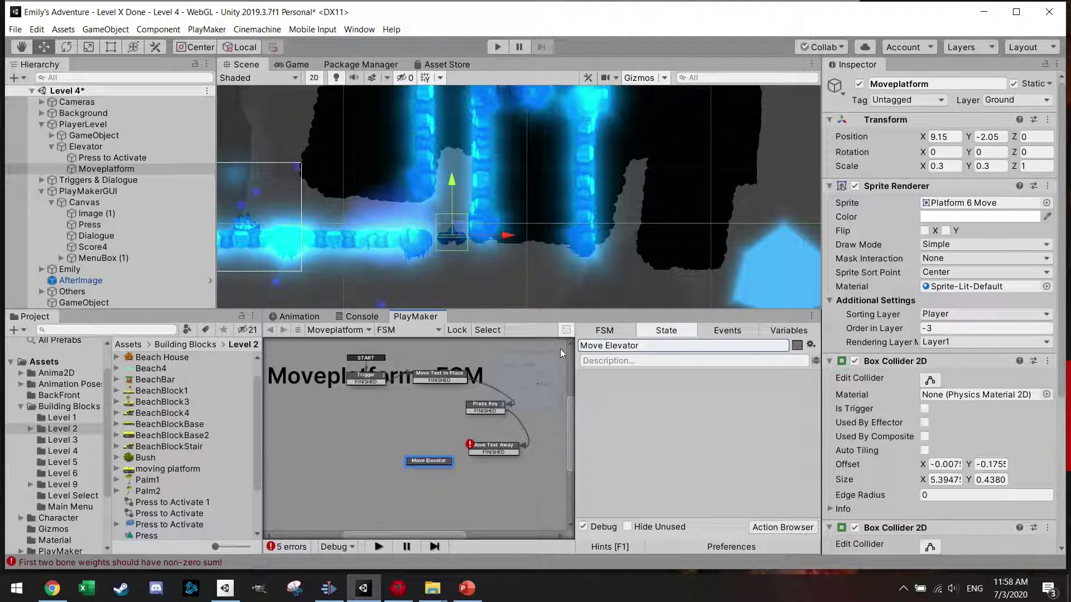
drag(509, 454, 439, 461)
click(439, 461)
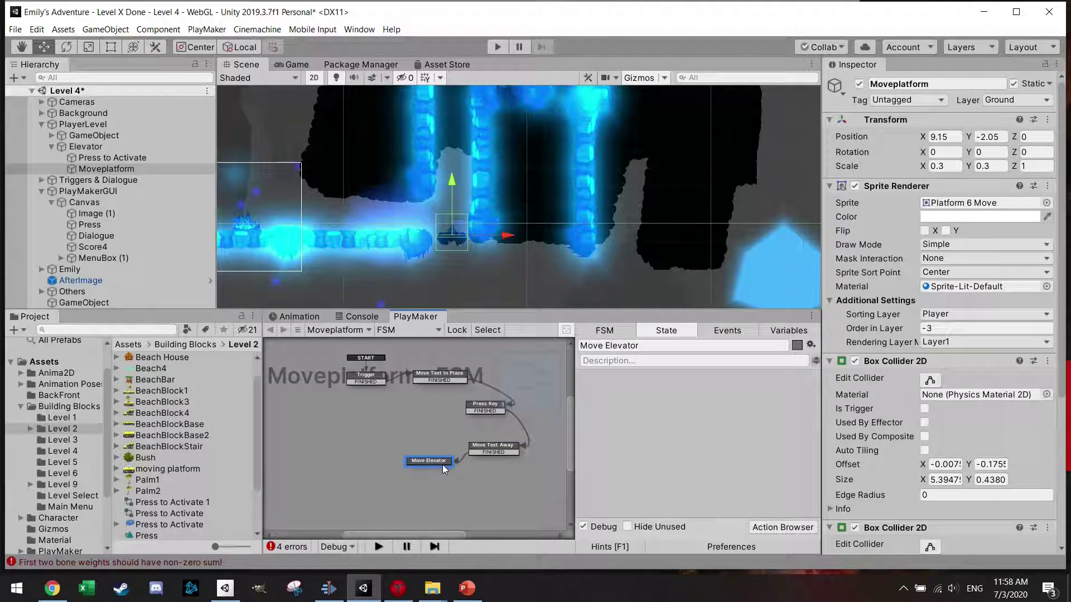
Add a Move Object action to the Move Elevator state.
click(780, 528)
text(move)
key(Return)
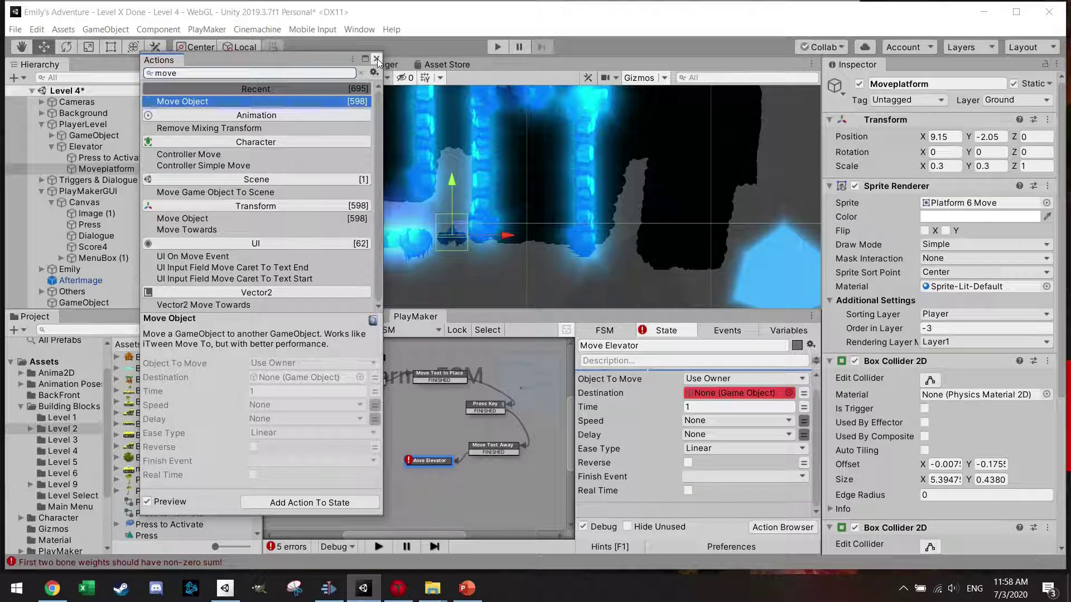
click(377, 59)
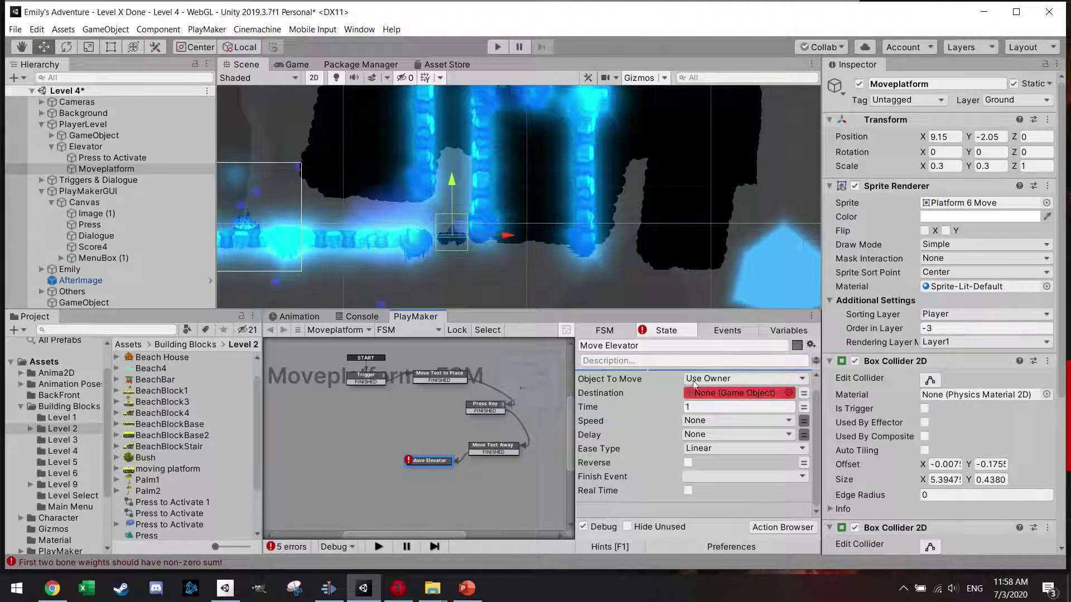
click(133, 169)
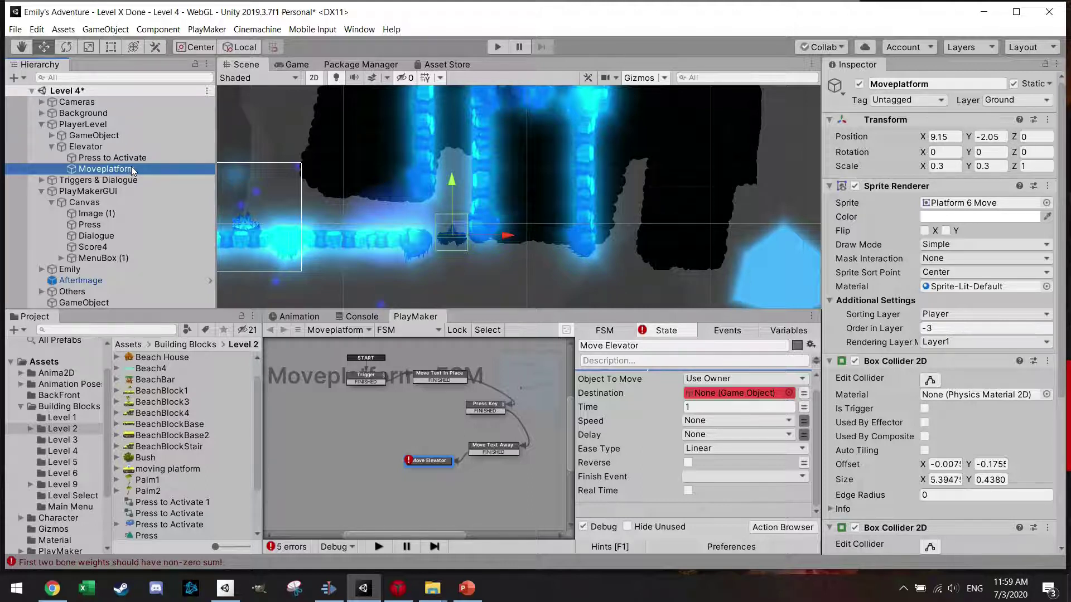
Create an empty child object under Elevator and name it Target2.
right_click(123, 167)
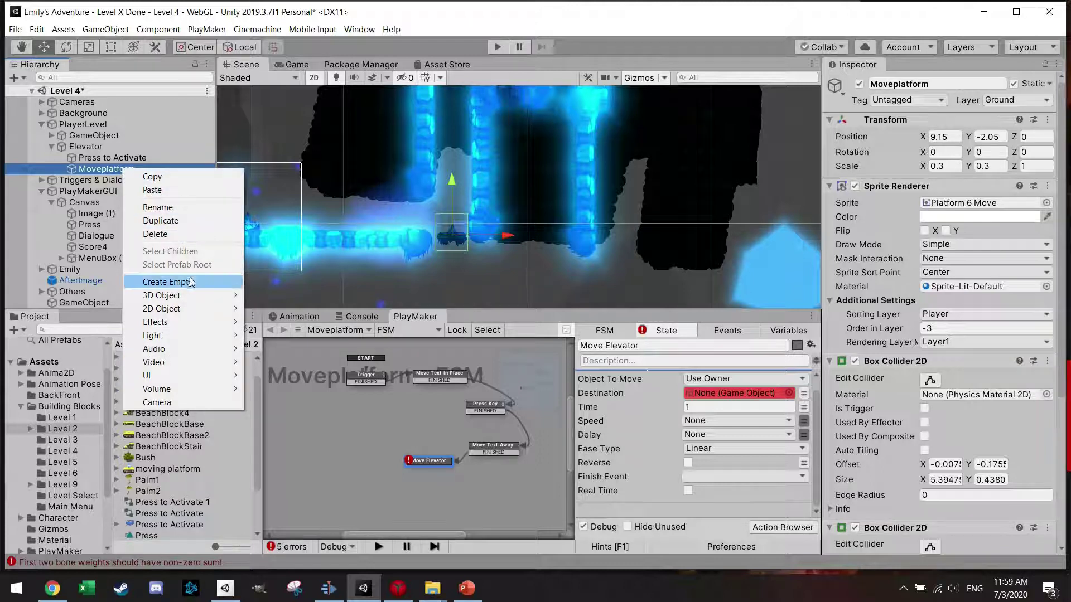
click(168, 282)
drag(120, 180, 100, 165)
click(100, 169)
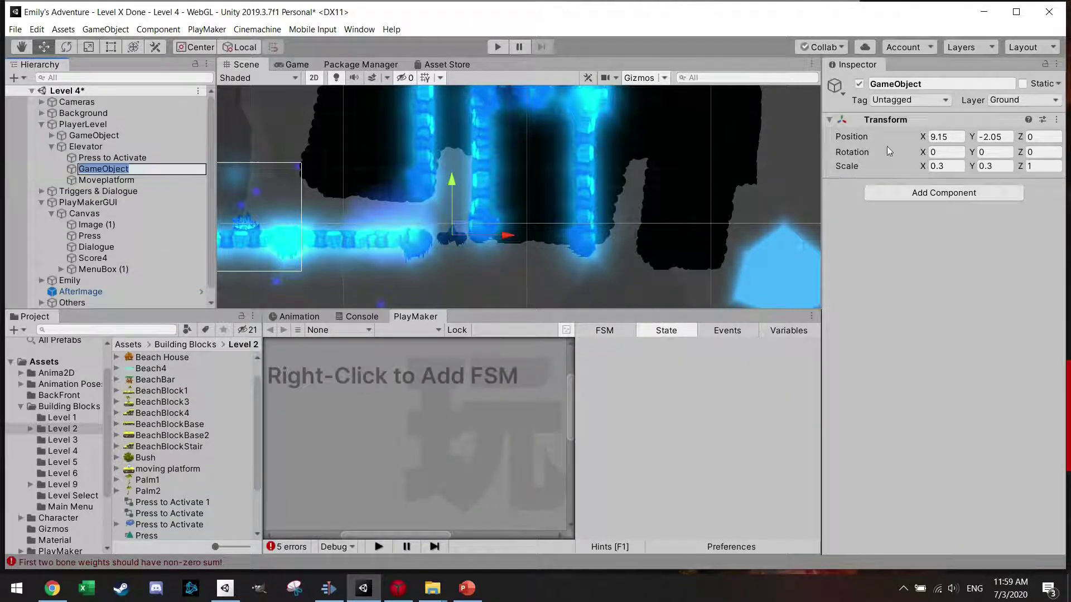
click(947, 84)
text(Target2)
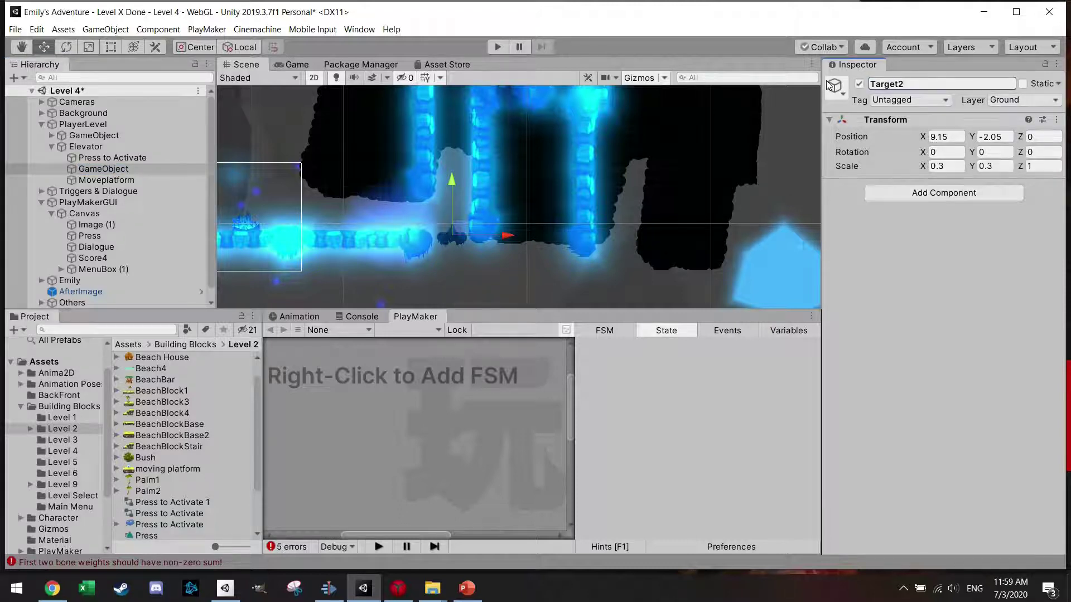
key(Return)
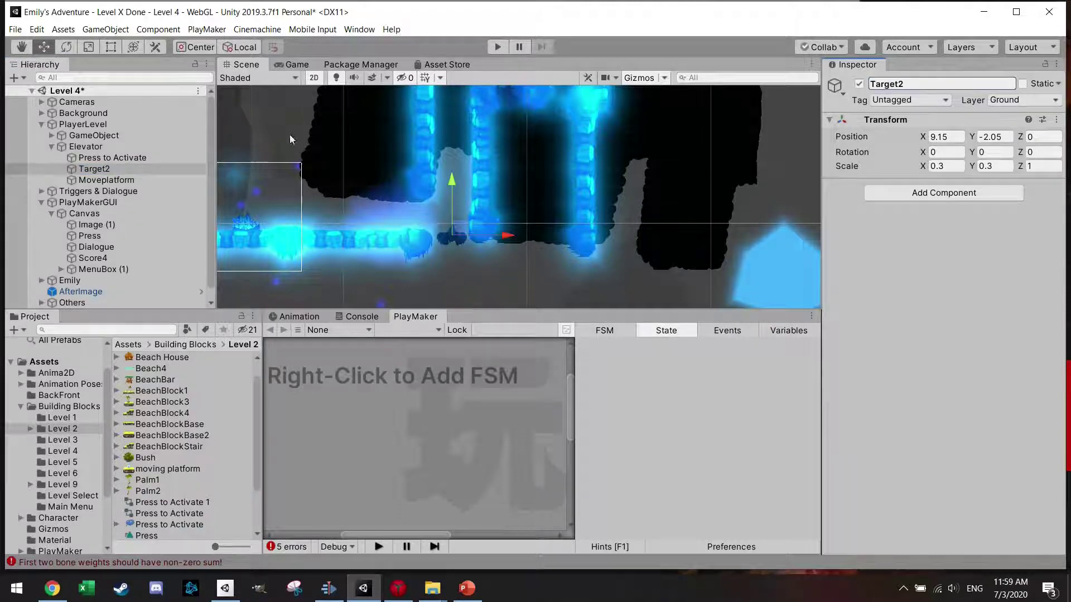
Duplicate Target2 as Target1, raise it to Y 5.76, and move Moveplatform above Target2.
click(118, 171)
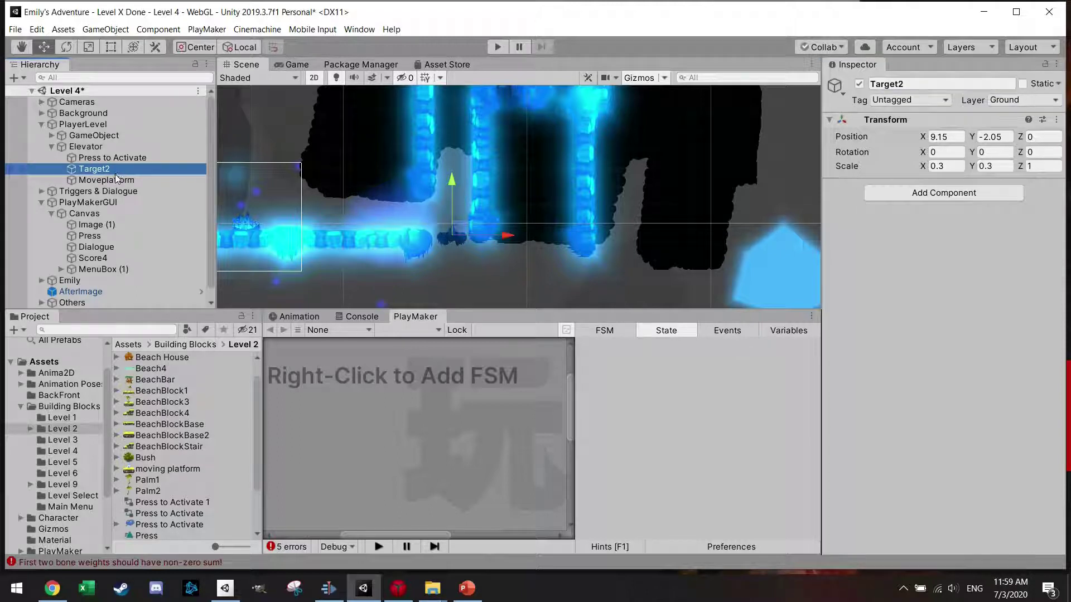
key(ctrl+d)
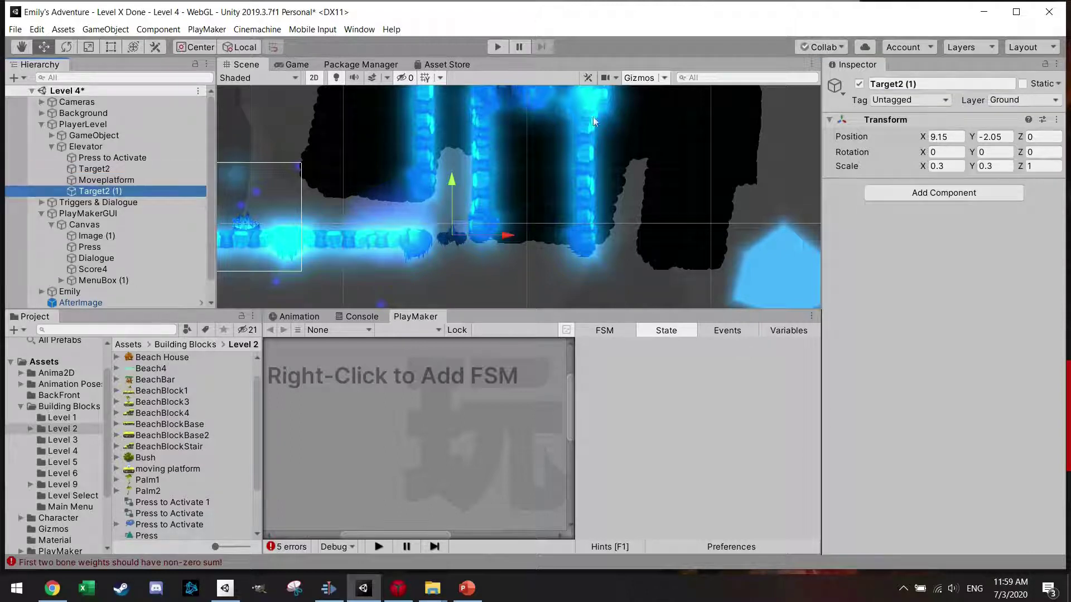
drag(924, 84, 901, 84)
text(1)
key(Return)
drag(453, 210, 454, 118)
middle_drag(480, 123, 479, 213)
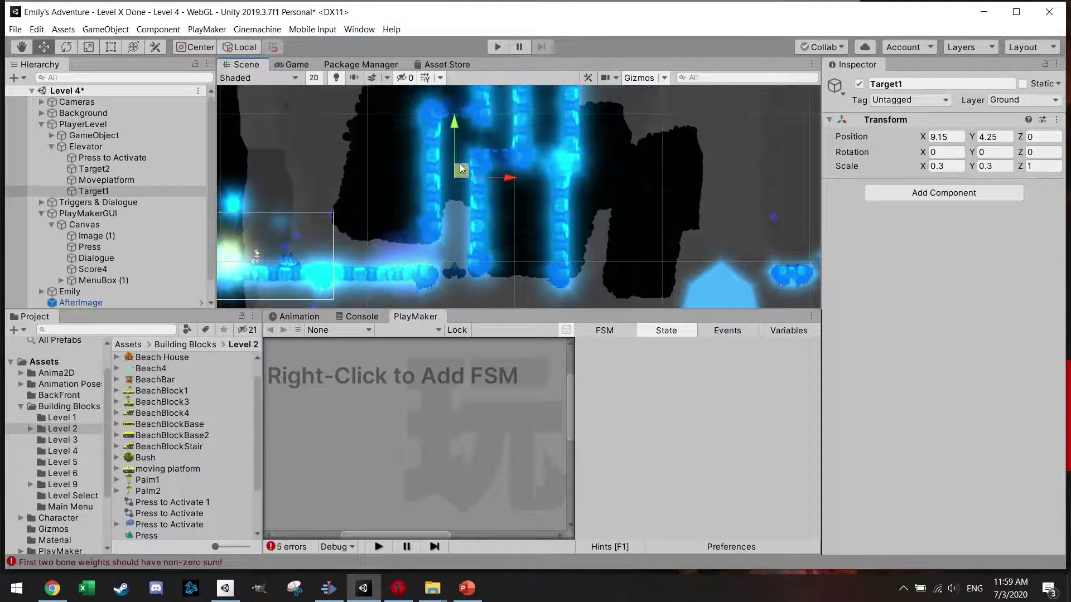
drag(455, 154, 458, 132)
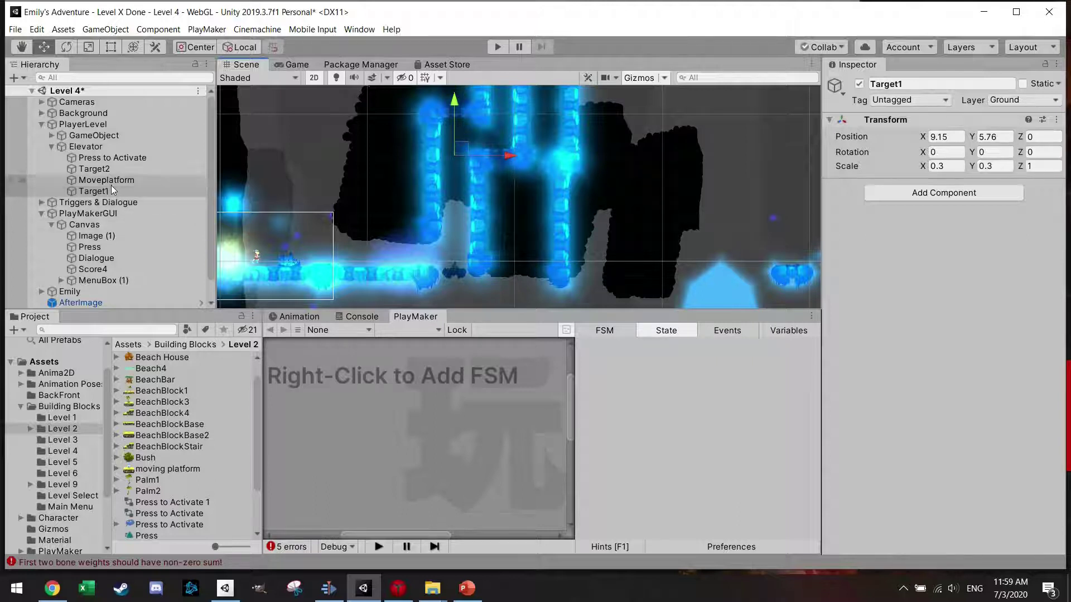
drag(110, 183, 111, 171)
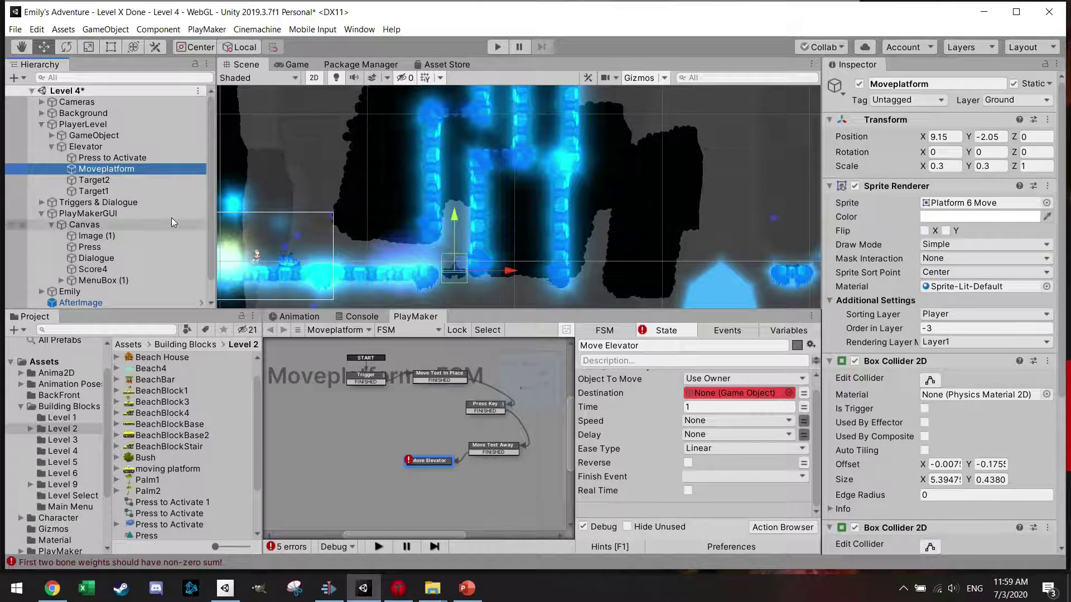
Set Move Object's destination to Target1, time 4 seconds, finish event FINISHED.
click(116, 181)
click(107, 191)
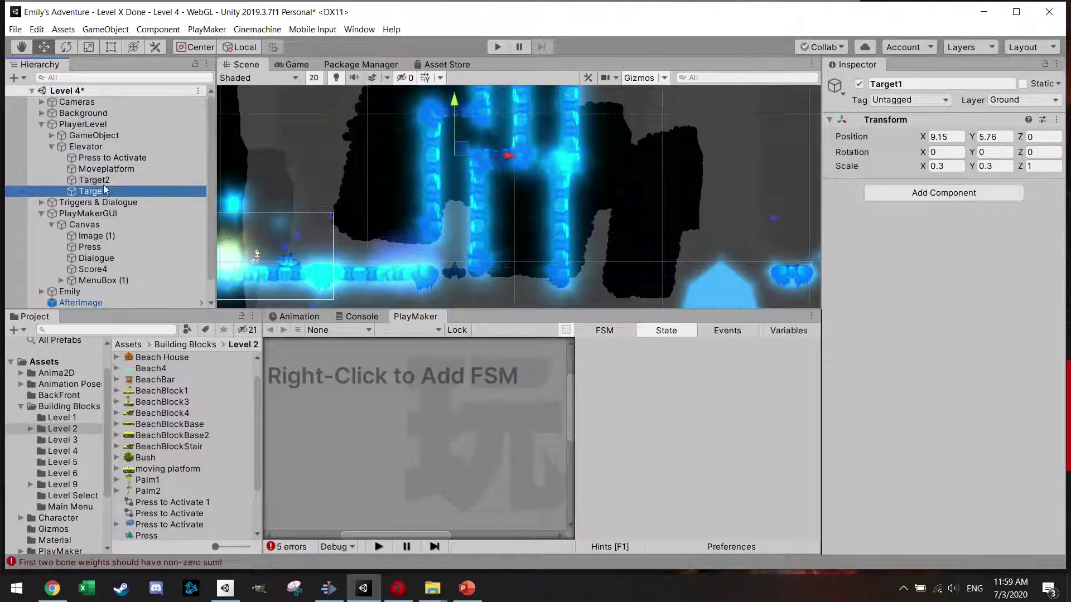
drag(109, 193, 736, 393)
click(107, 169)
click(667, 404)
text(4)
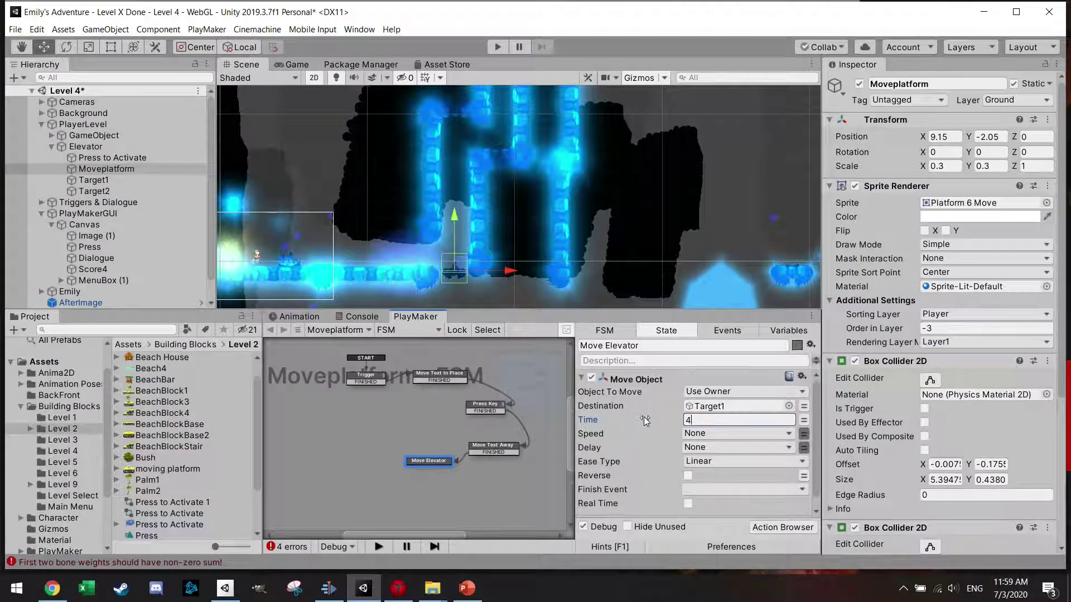
click(714, 490)
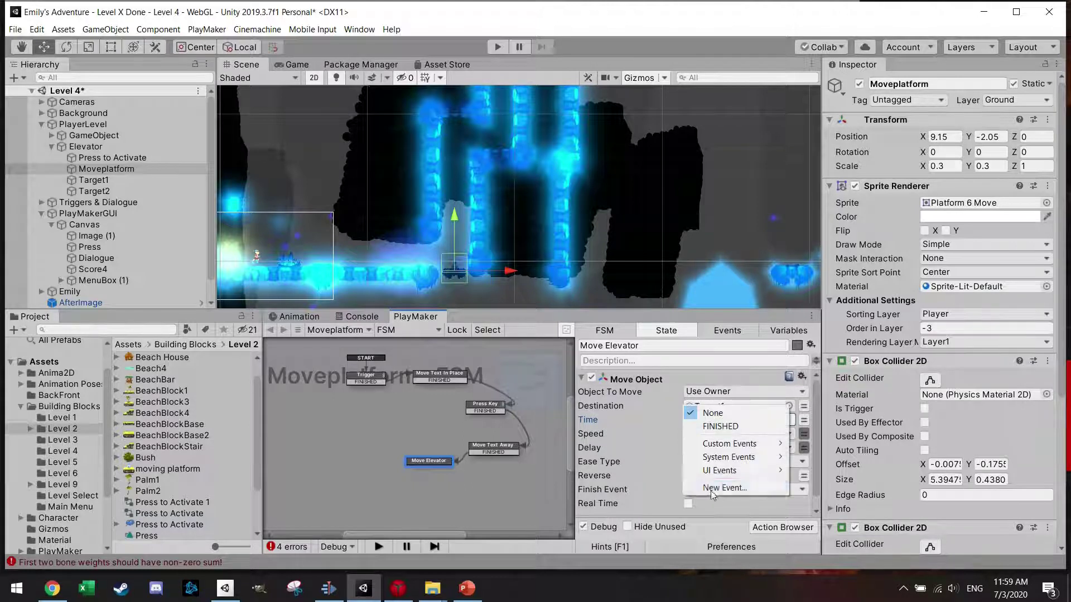
click(721, 427)
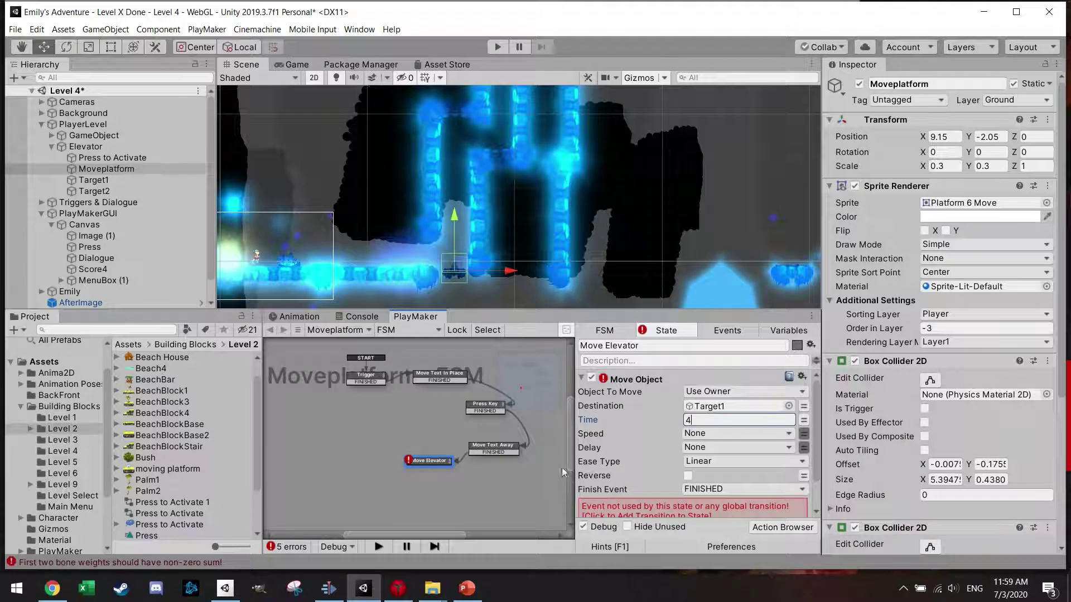
Add a 1-second Wait action to Move Elevator with no finish event.
click(783, 527)
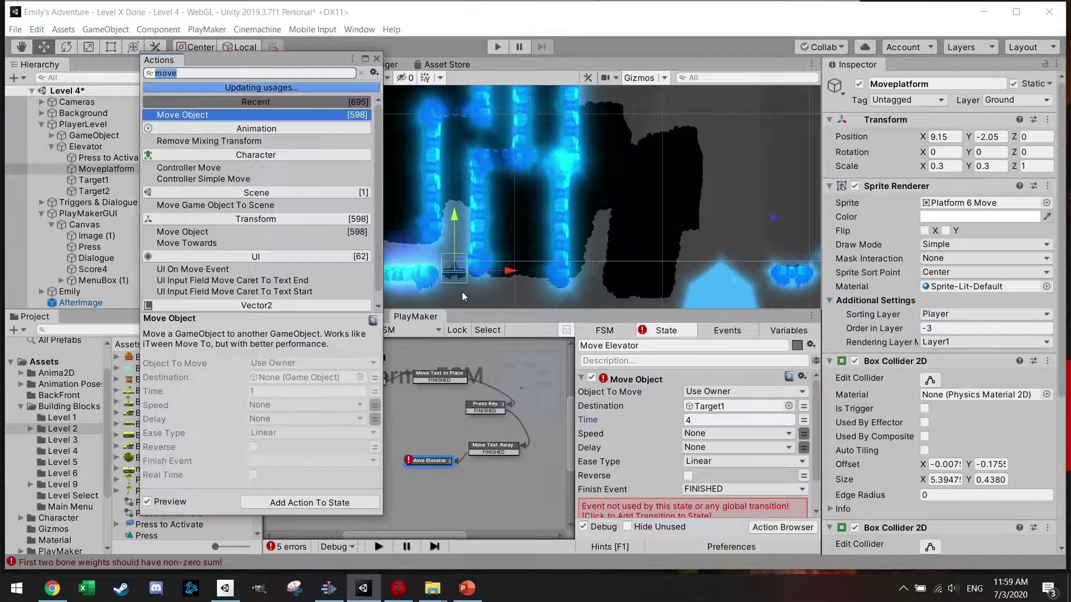
text(wait)
key(Return)
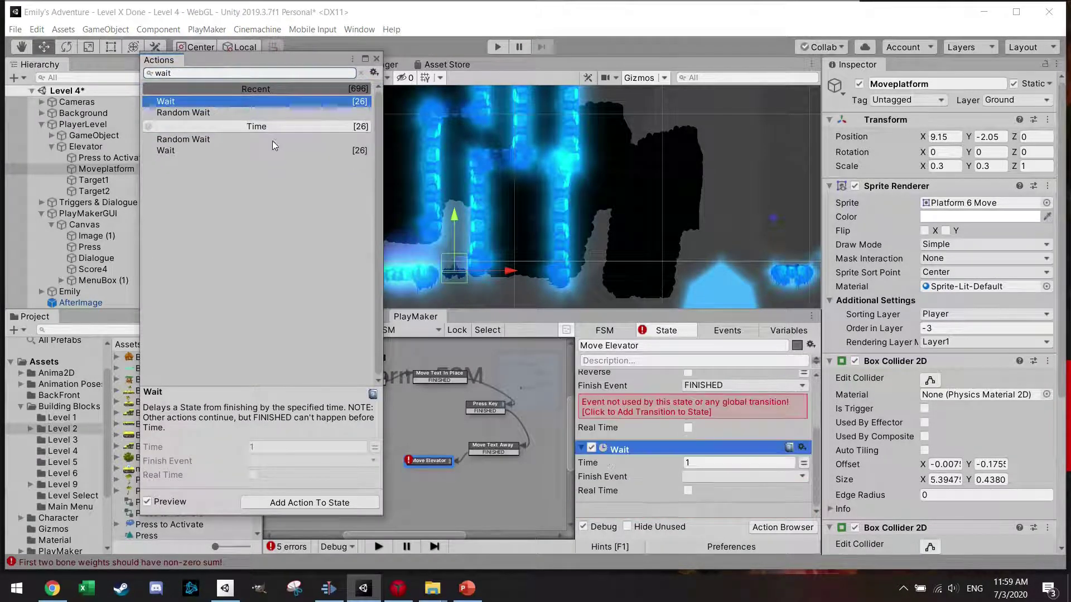
click(377, 58)
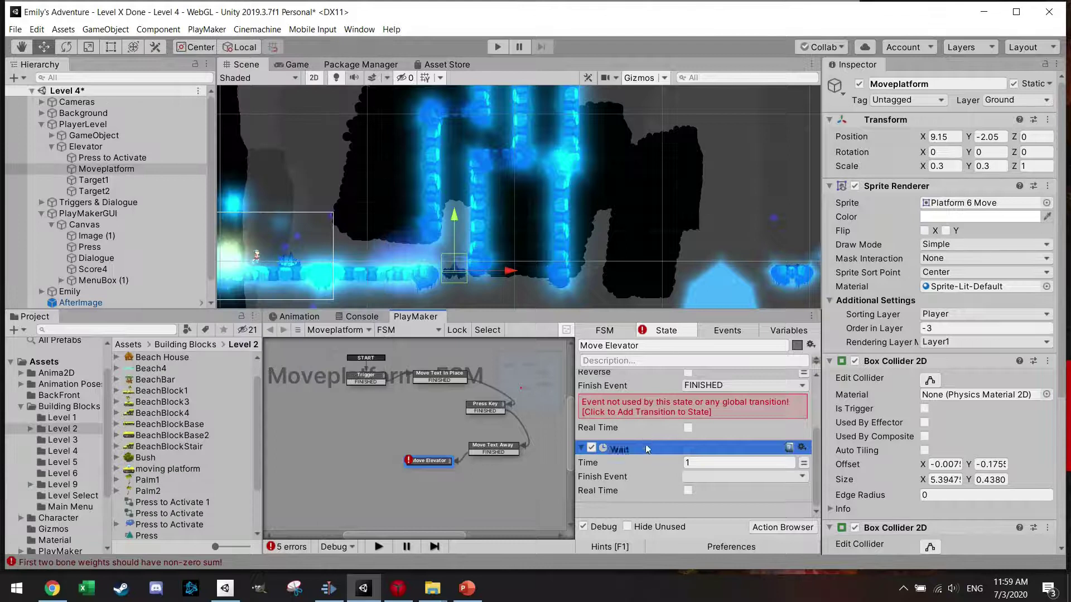
scroll(651, 370, up, 1)
drag(653, 372, 656, 374)
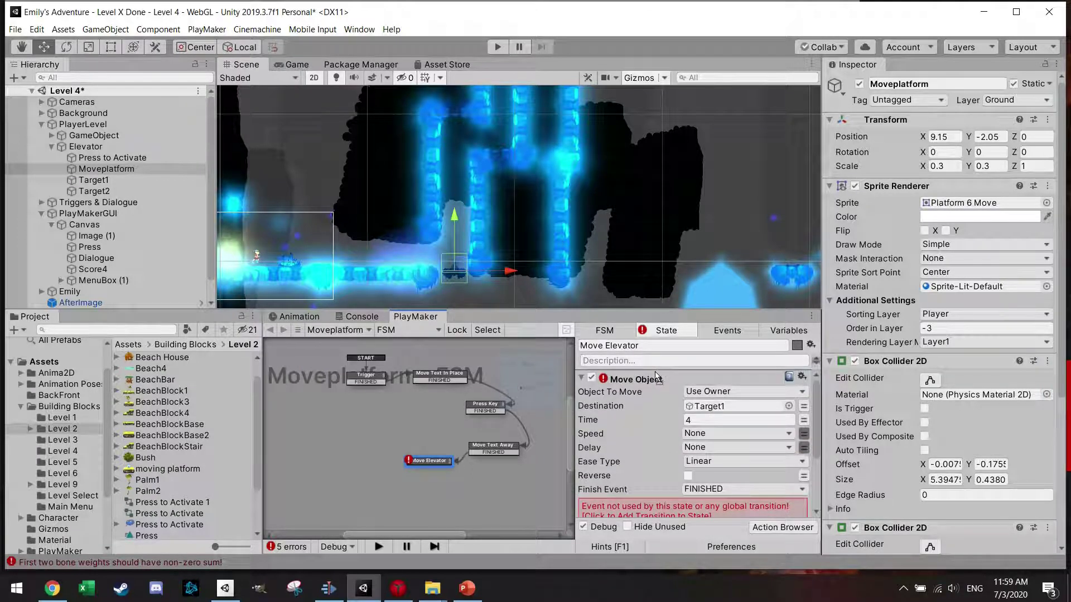
click(715, 407)
click(699, 411)
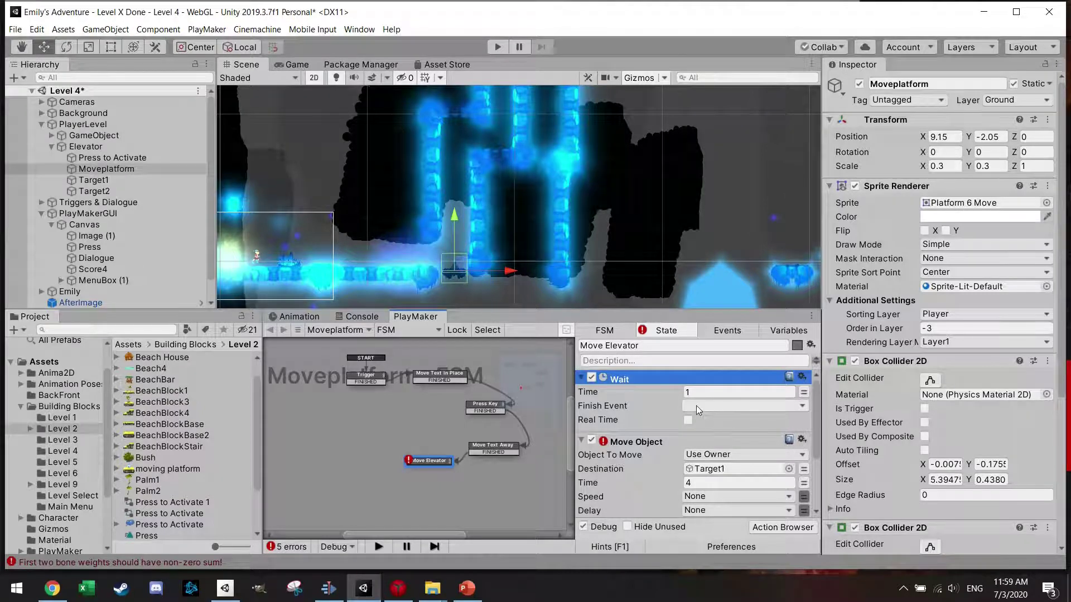
Add a Play Sound action and assign the Arturia Microbrute clip from the Sound folder.
click(781, 527)
text(pla)
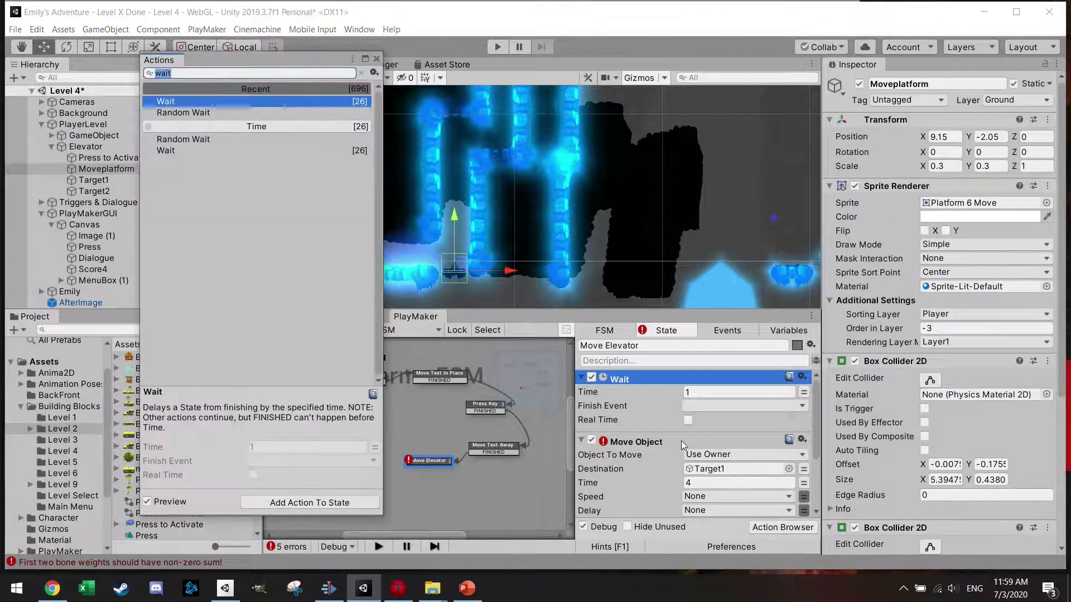
text(y)
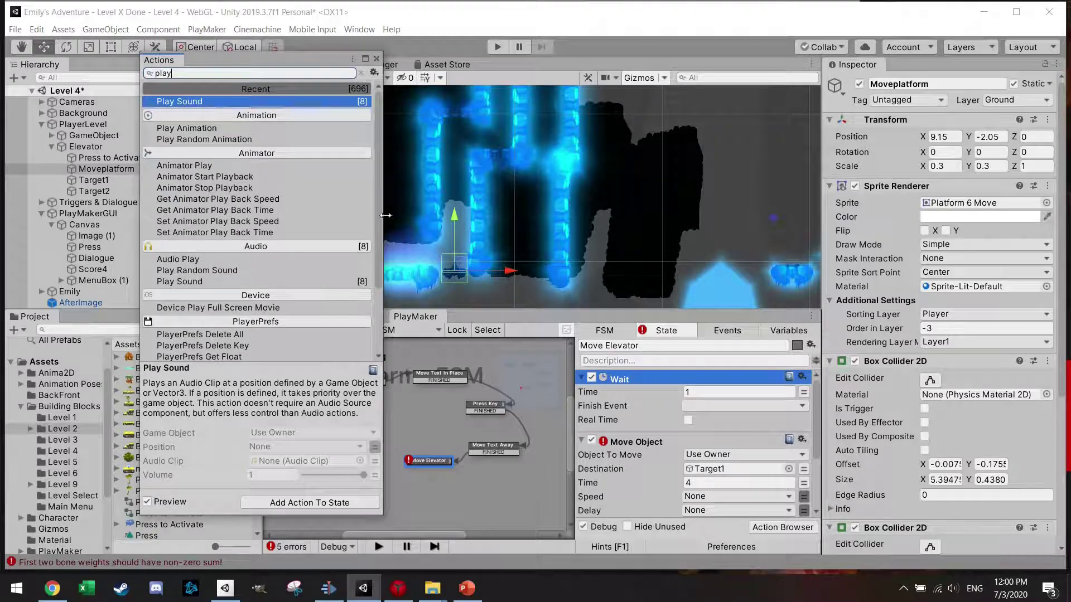
key(BackSpace)
key(BackSpace)
key(BackSpace)
key(BackSpace)
text(soun)
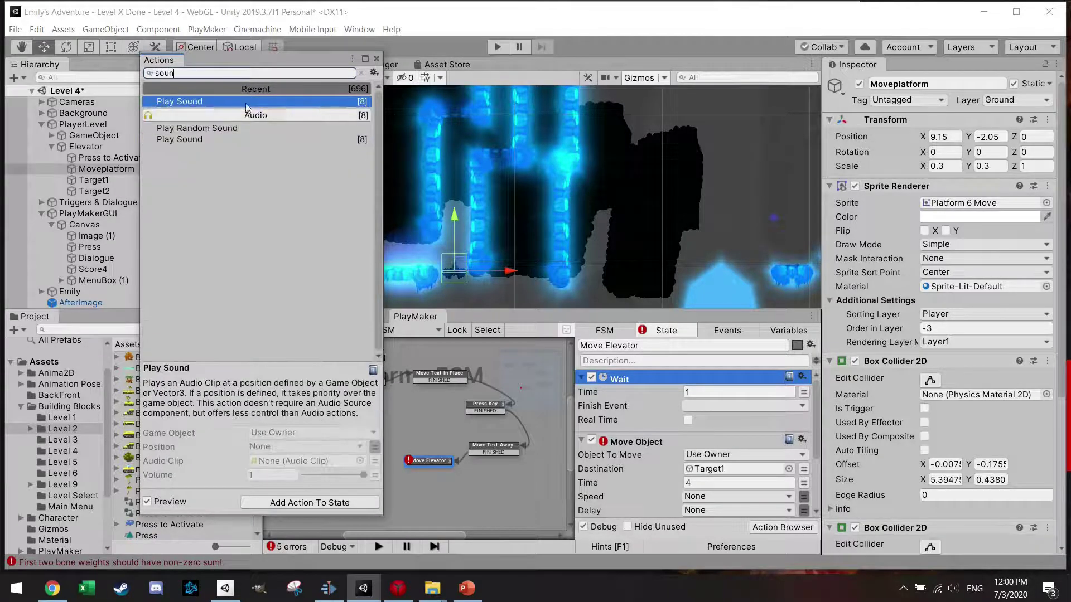
double_click(247, 101)
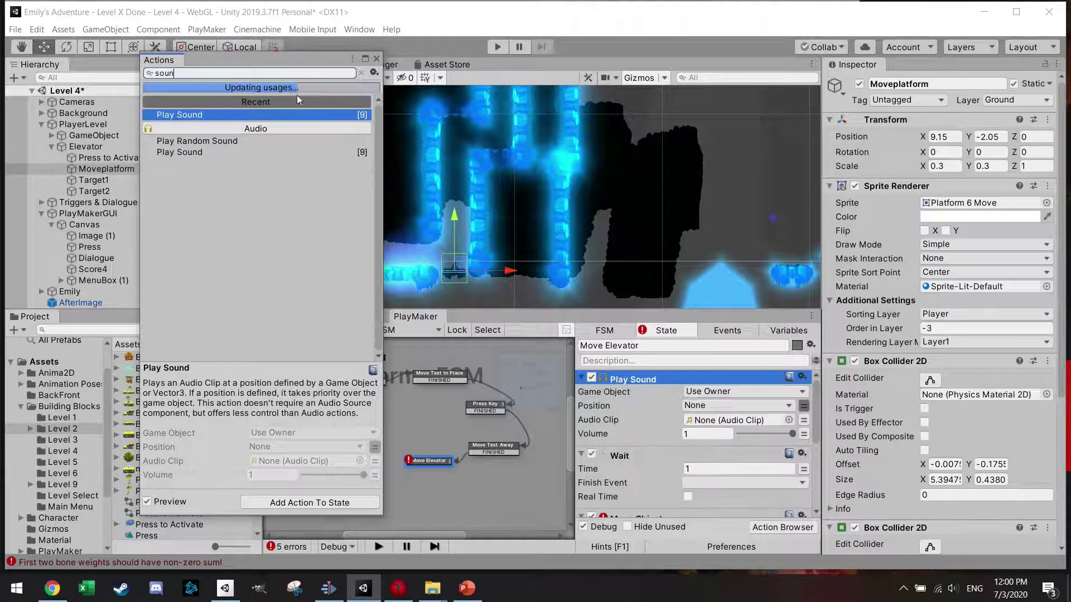
click(376, 60)
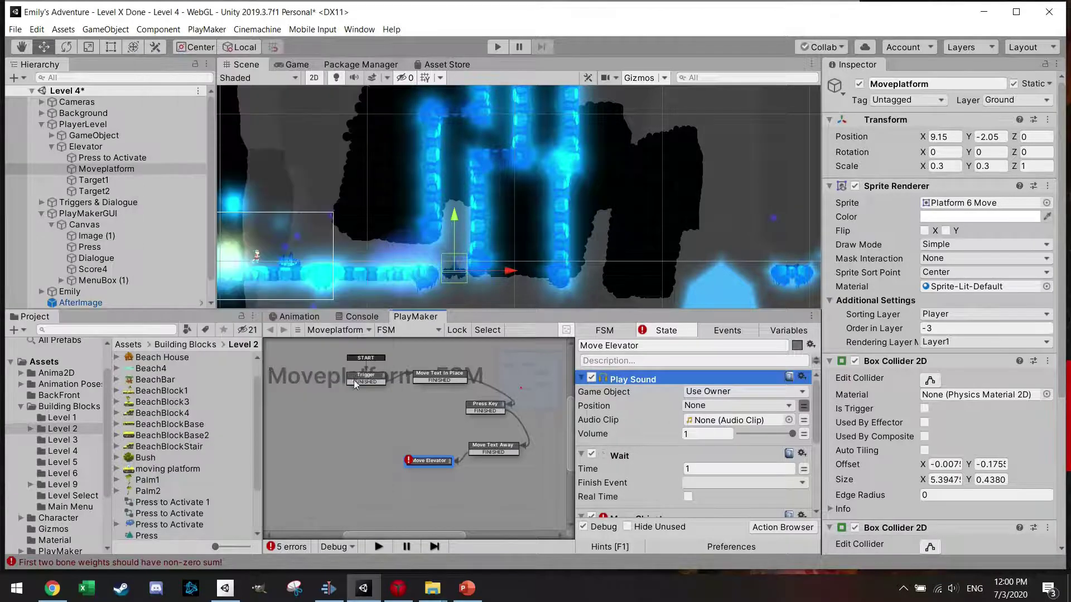
scroll(60, 498, down, 3)
click(51, 523)
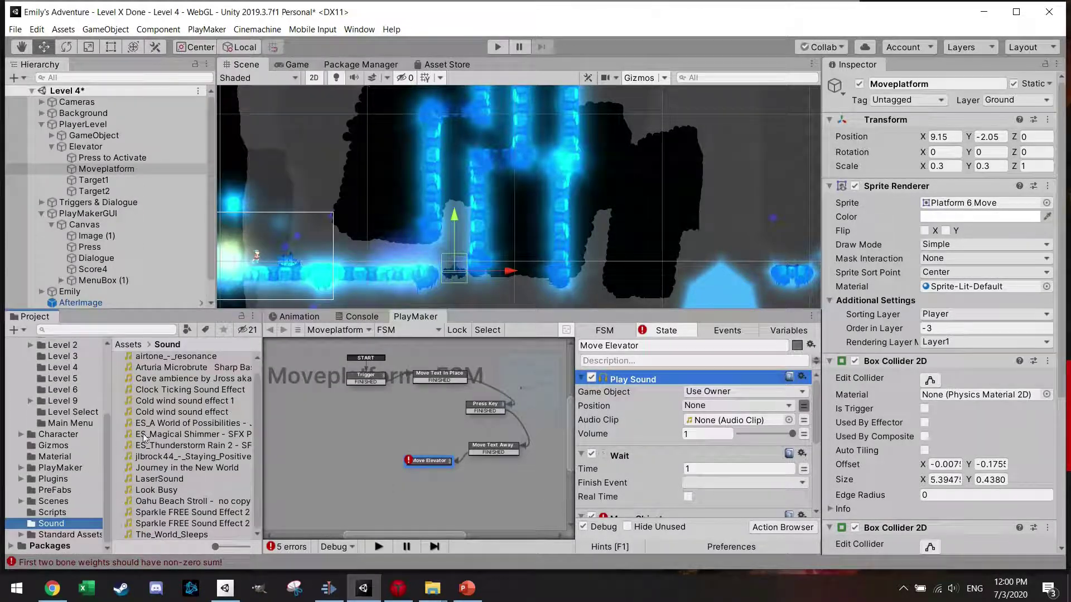
drag(215, 365, 739, 422)
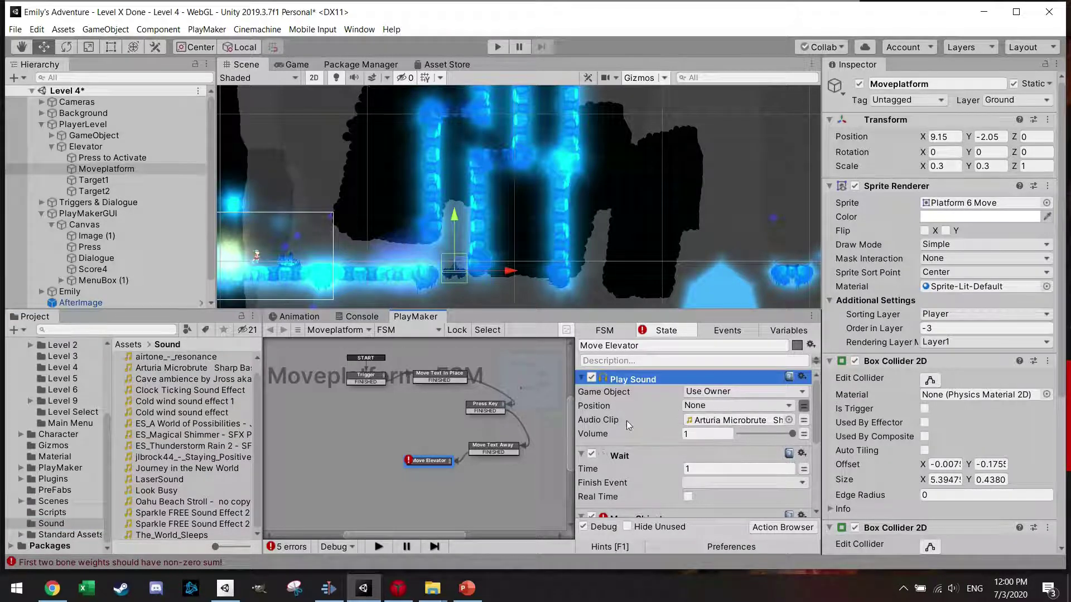
scroll(651, 458, down, 3)
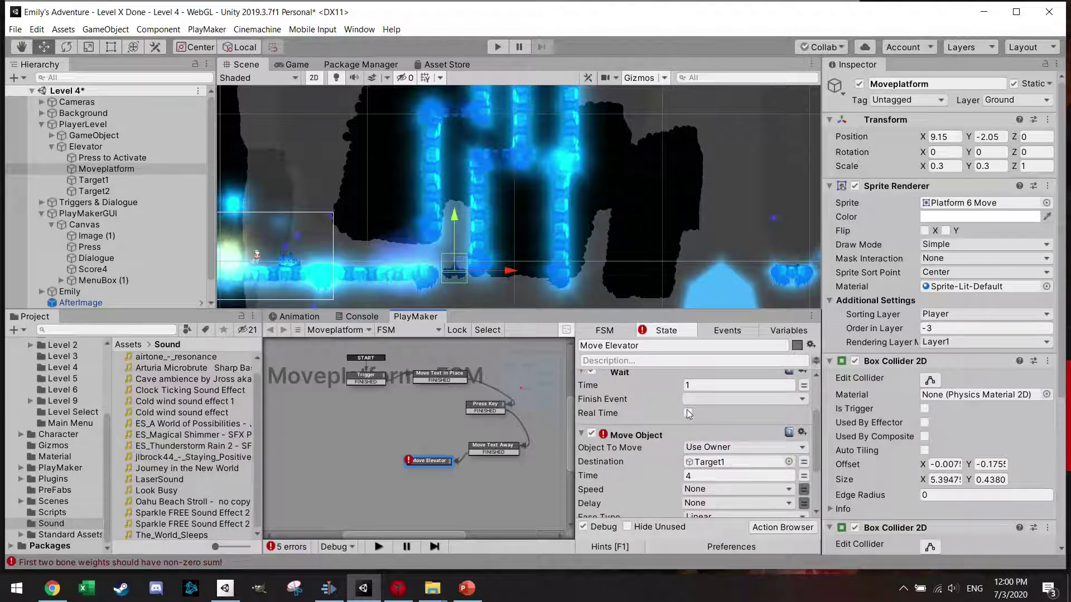
scroll(664, 446, down, 3)
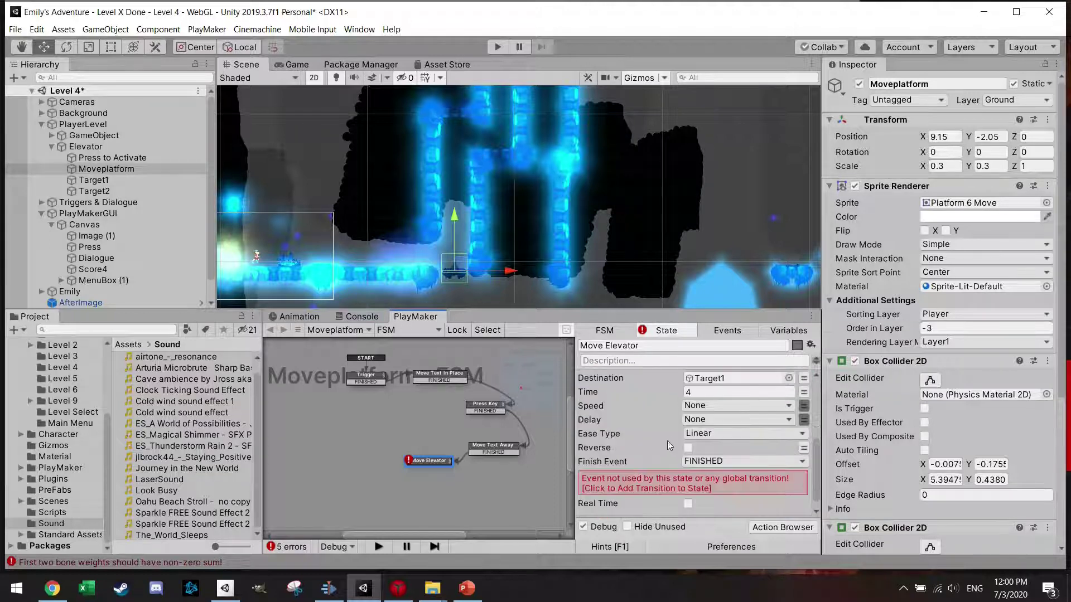
Add an outgoing FINISHED transition to the Move Elevator state in the PlayMaker graph.
right_click(434, 461)
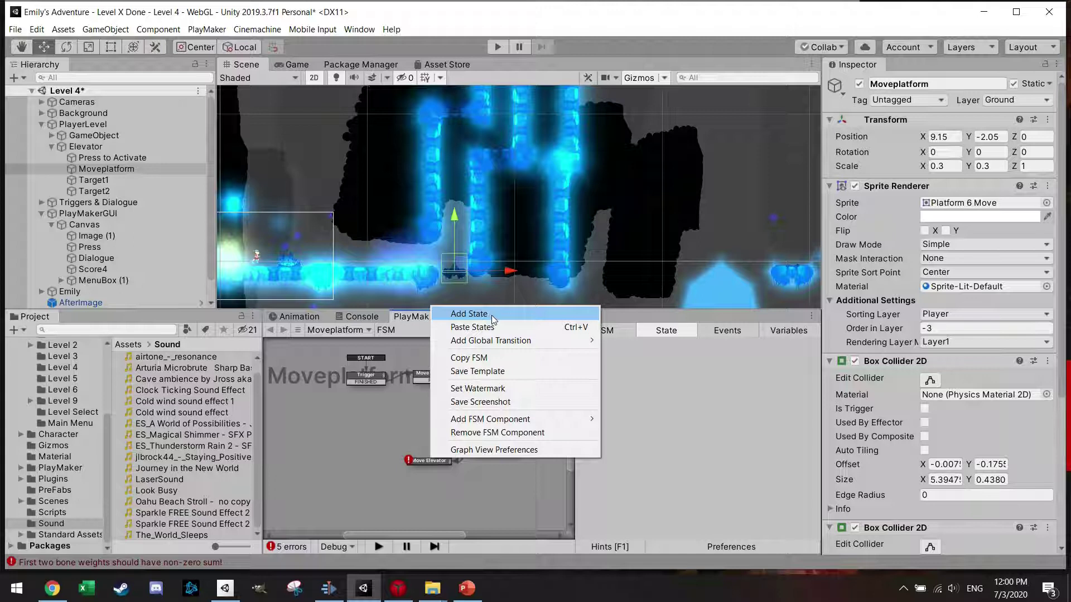
mouse_move(536, 341)
click(619, 340)
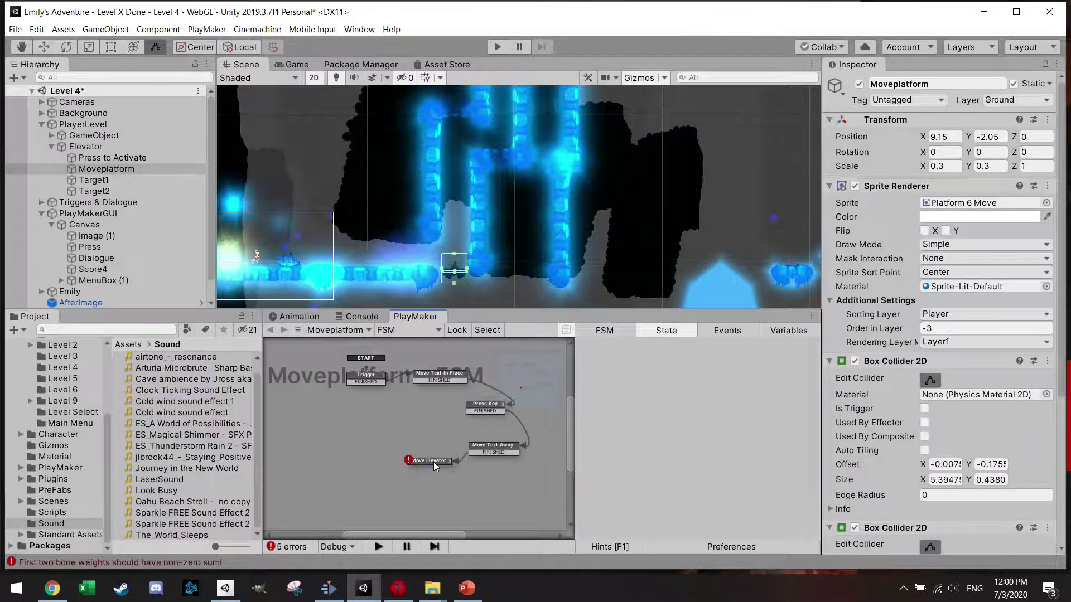
right_click(433, 461)
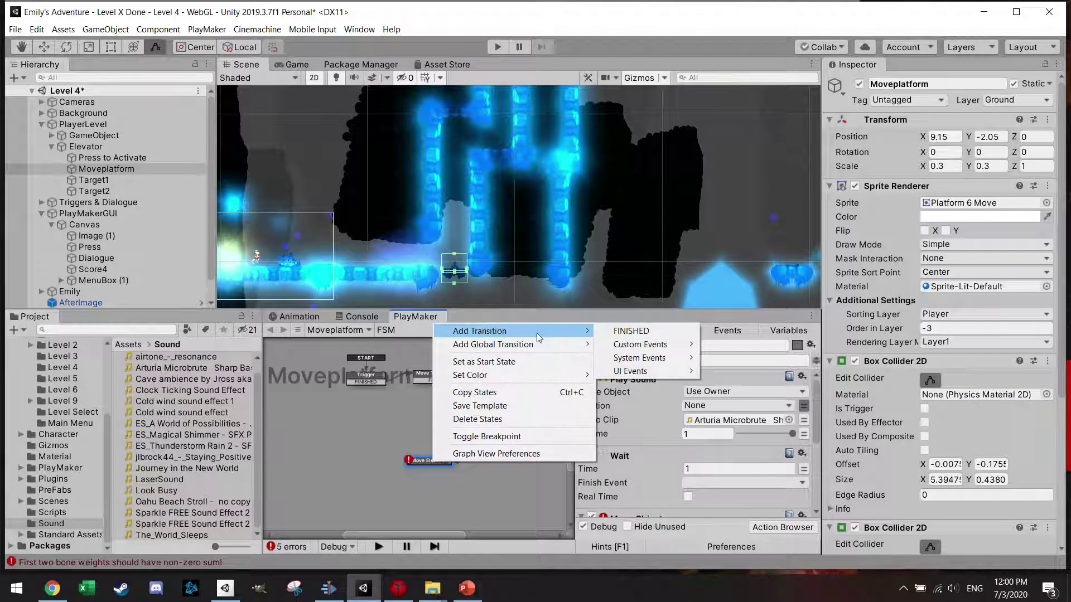
click(477, 438)
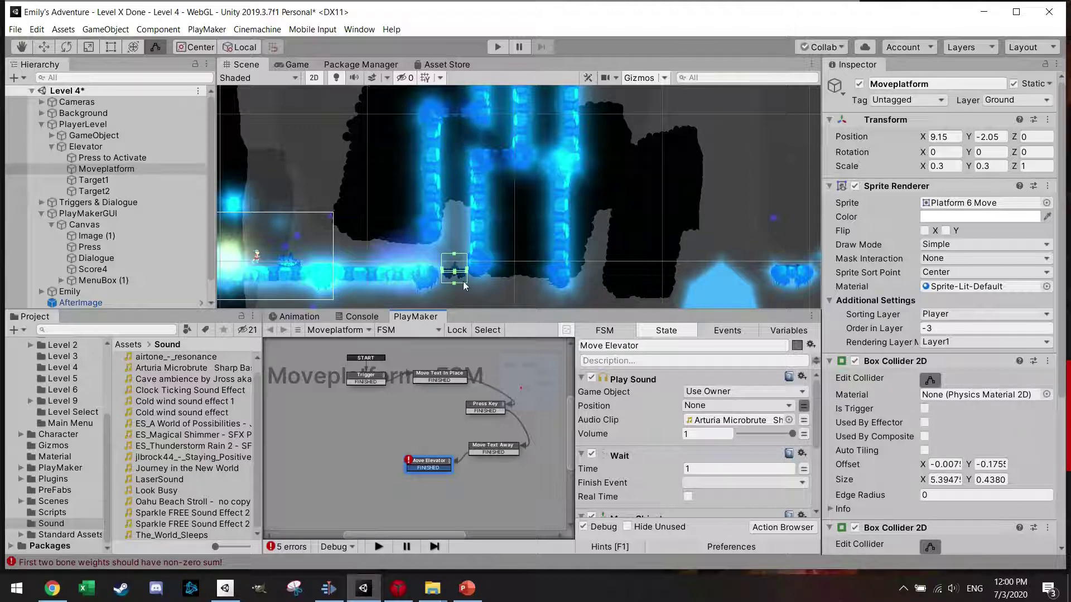
Add a Wait state and link Move Elevator's FINISHED transition to it.
right_click(372, 456)
click(402, 311)
text(Wait)
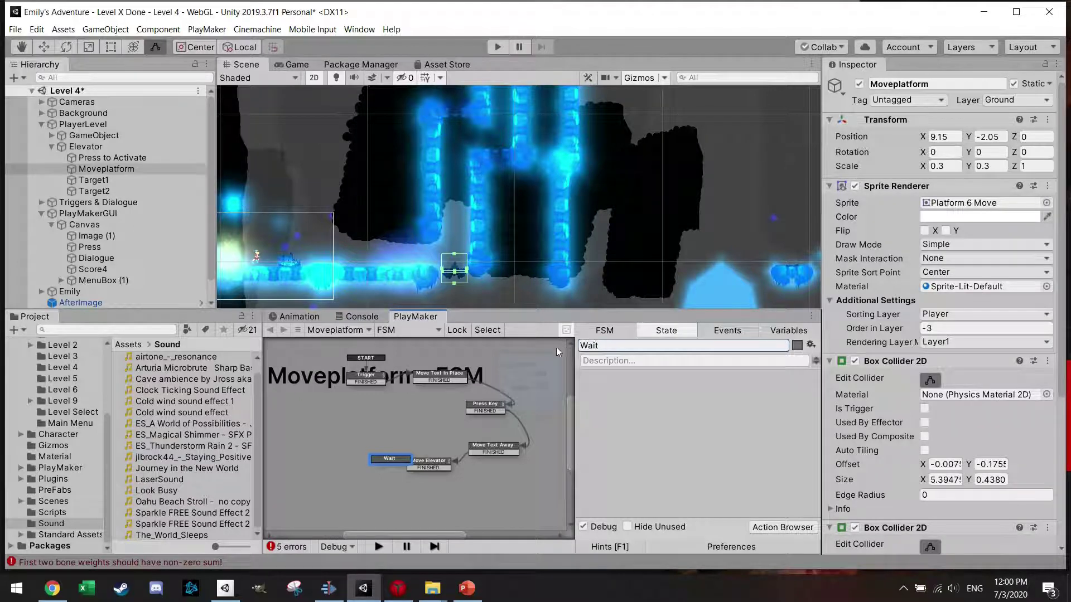
click(412, 467)
drag(413, 471, 374, 459)
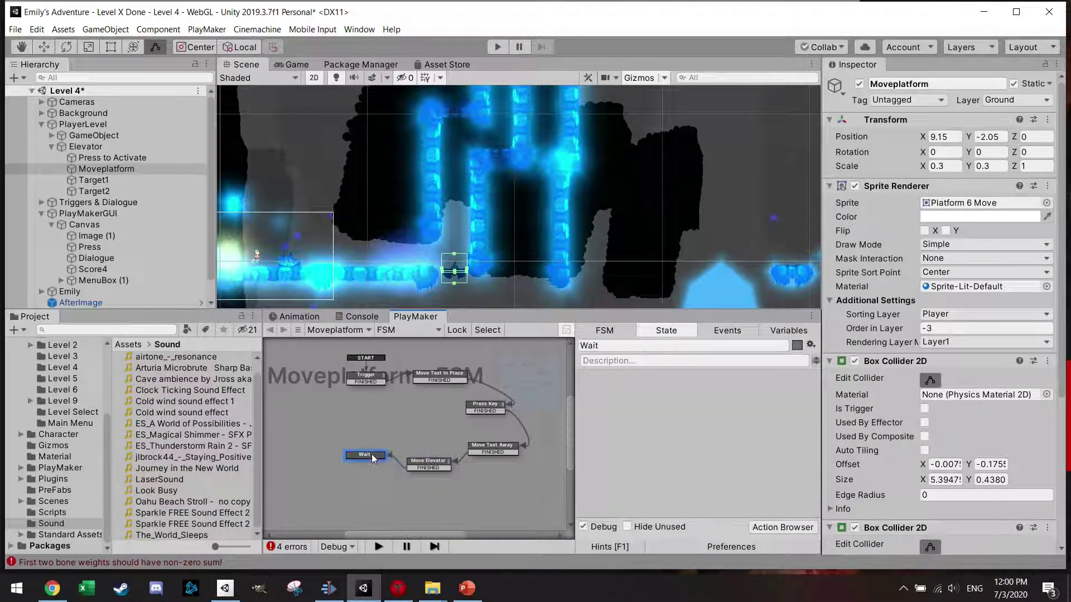
Add a 5-second Wait action ending in FINISHED, and give the state a FINISHED transition.
click(782, 527)
text(wait)
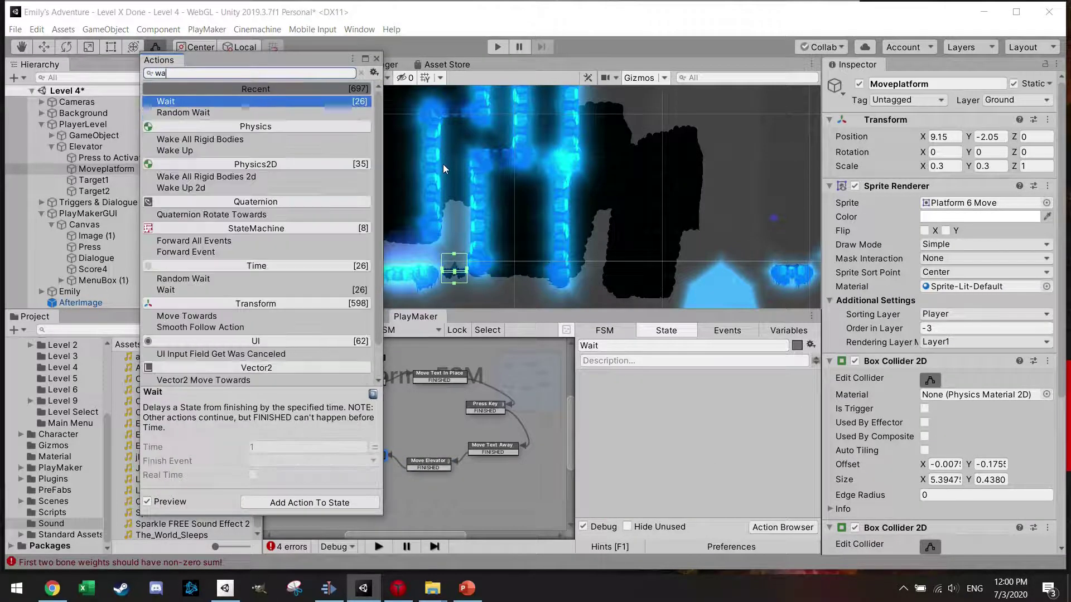
key(Return)
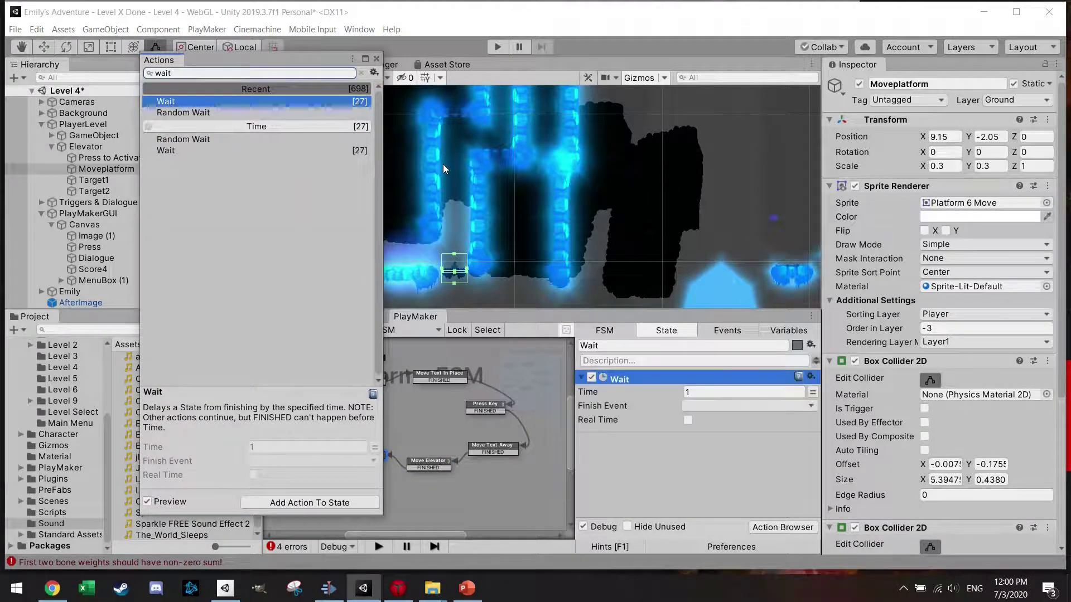
click(377, 59)
click(686, 392)
text(5)
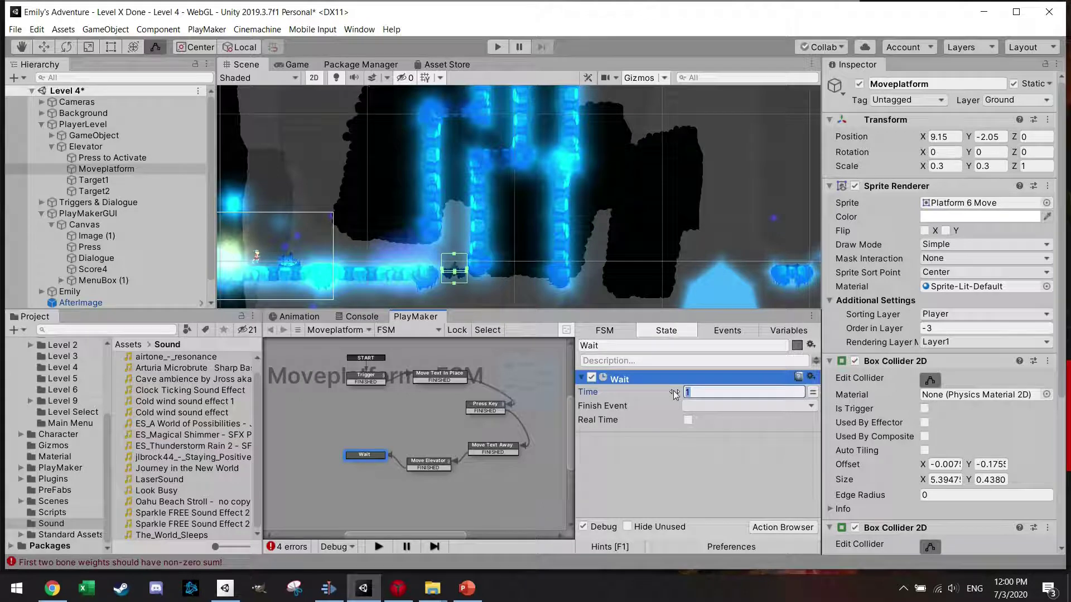
click(721, 406)
click(739, 434)
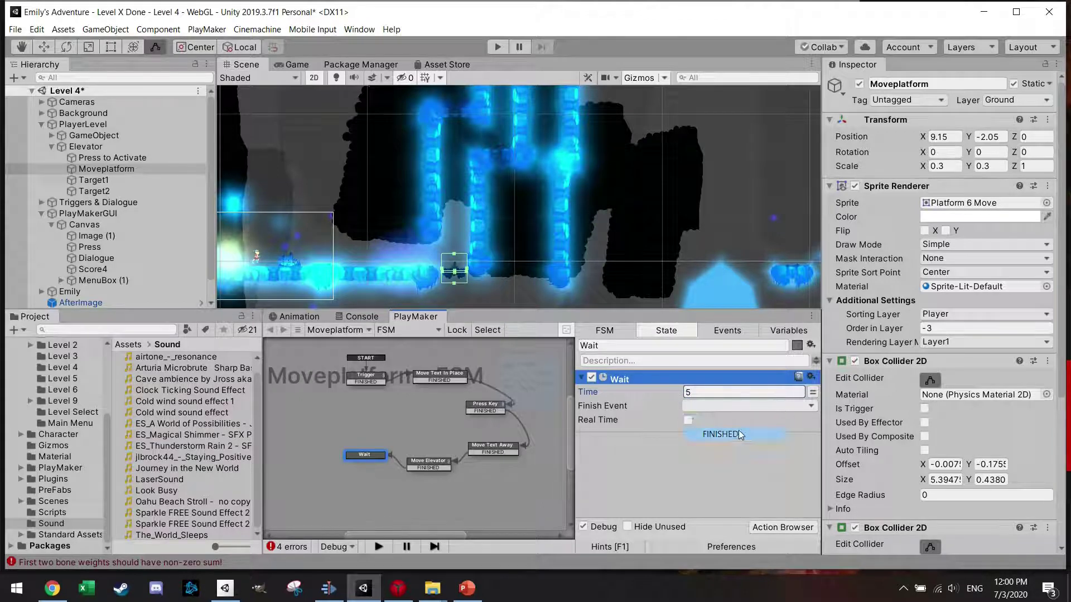
right_click(363, 455)
mouse_move(424, 324)
click(552, 325)
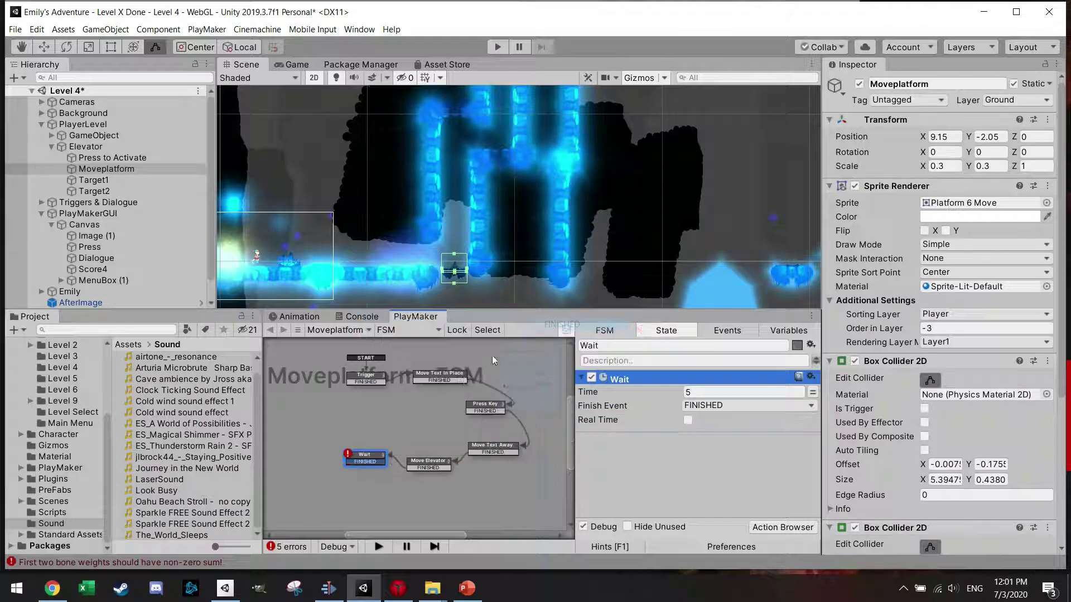
Paste a Trigger 2 copy, keep the existing start state, and link Wait's FINISHED to it.
scroll(378, 416, down, 1)
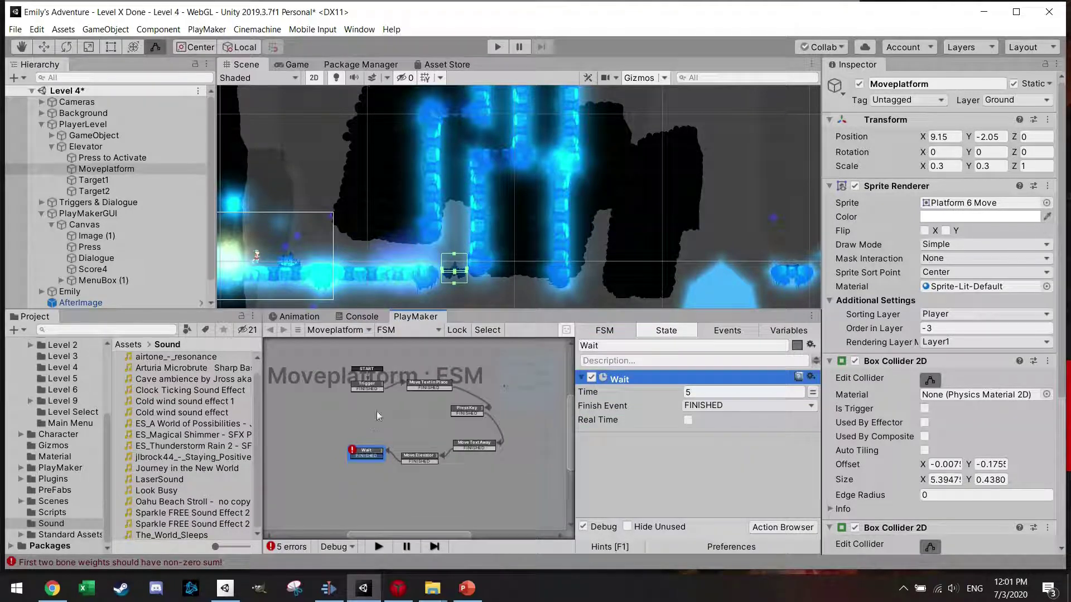
click(370, 387)
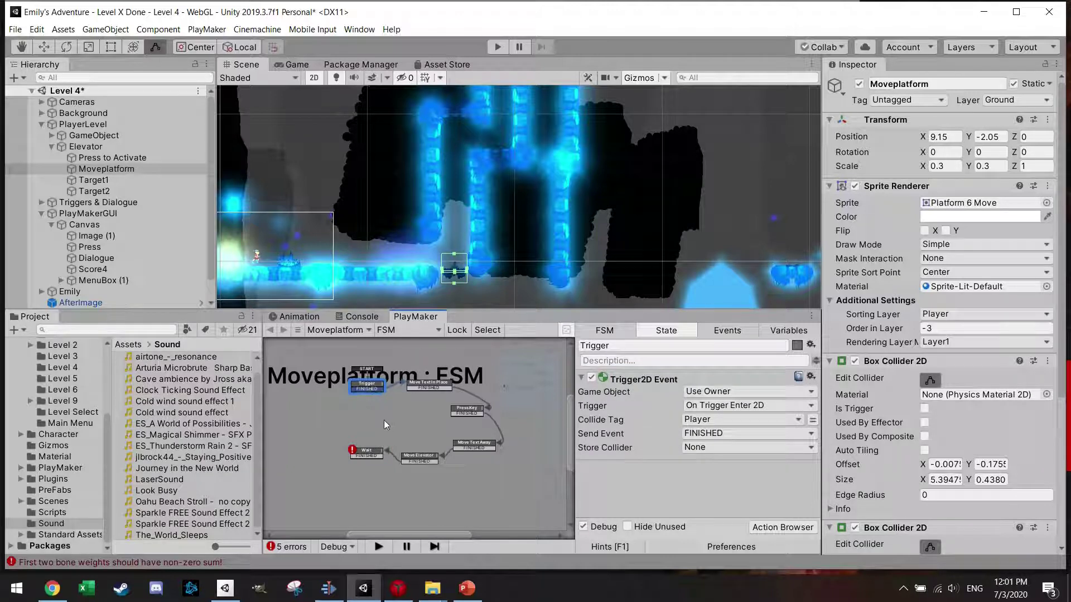
key(ctrl+v)
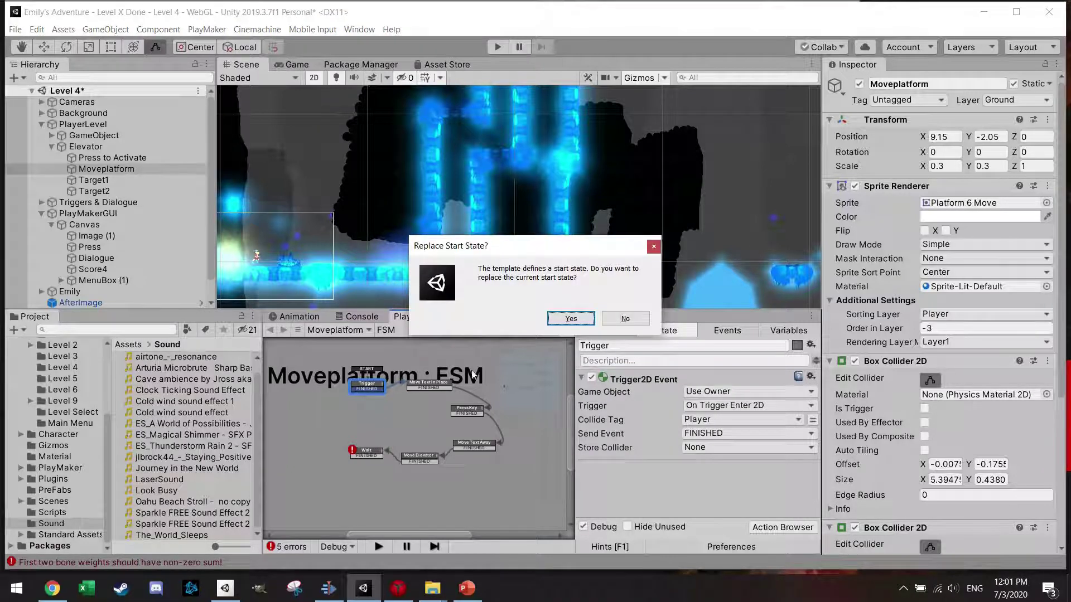
click(622, 319)
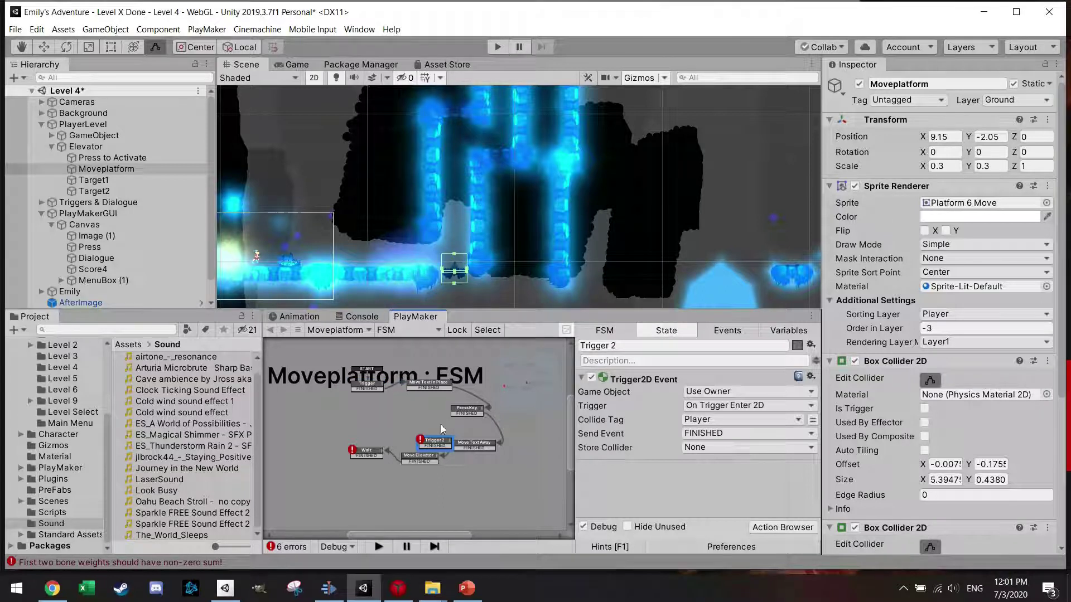
drag(447, 446, 334, 450)
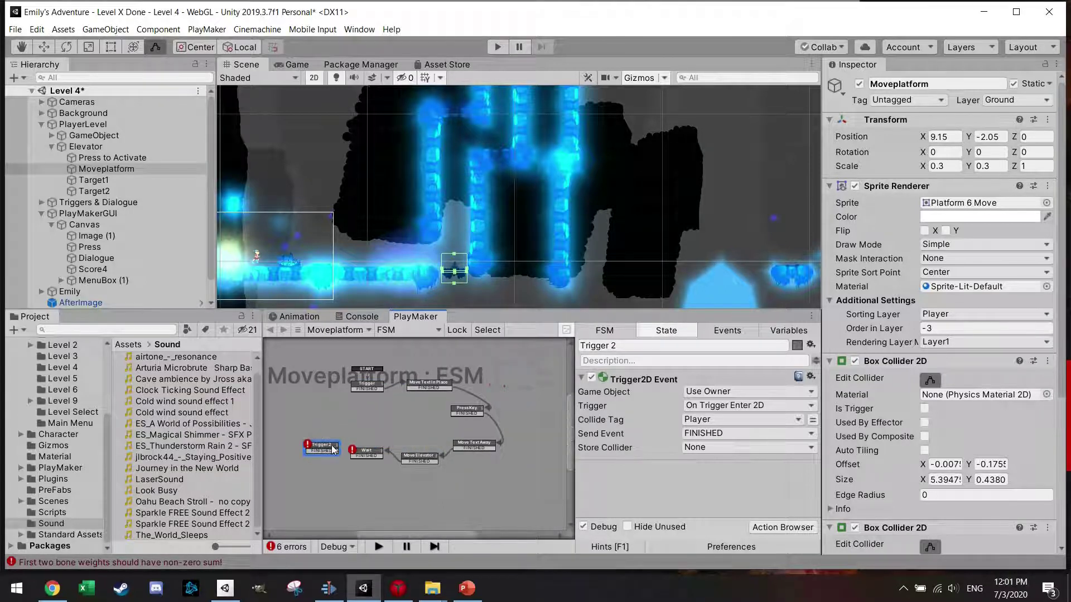
click(356, 459)
click(322, 448)
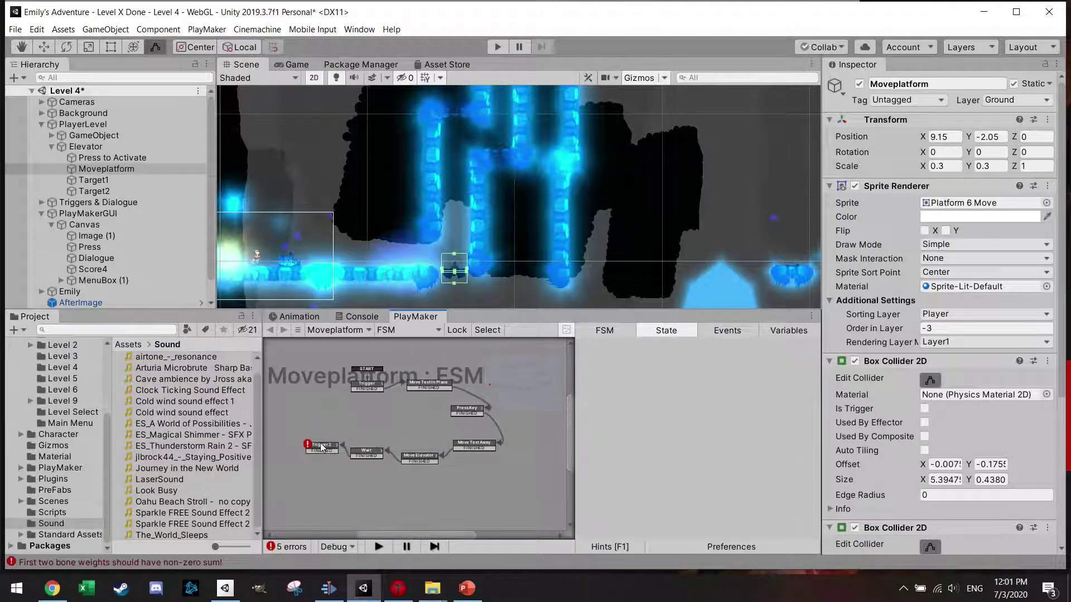
drag(323, 444, 323, 440)
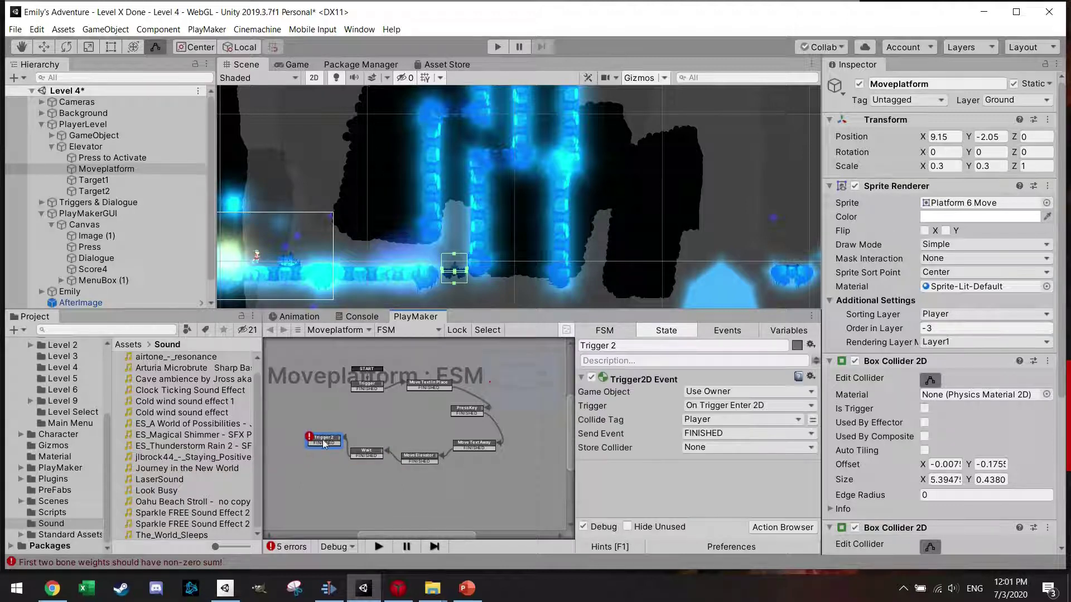
Duplicate Move Text In Place as Move Text In Place 2 and link Trigger 2 to it.
click(421, 385)
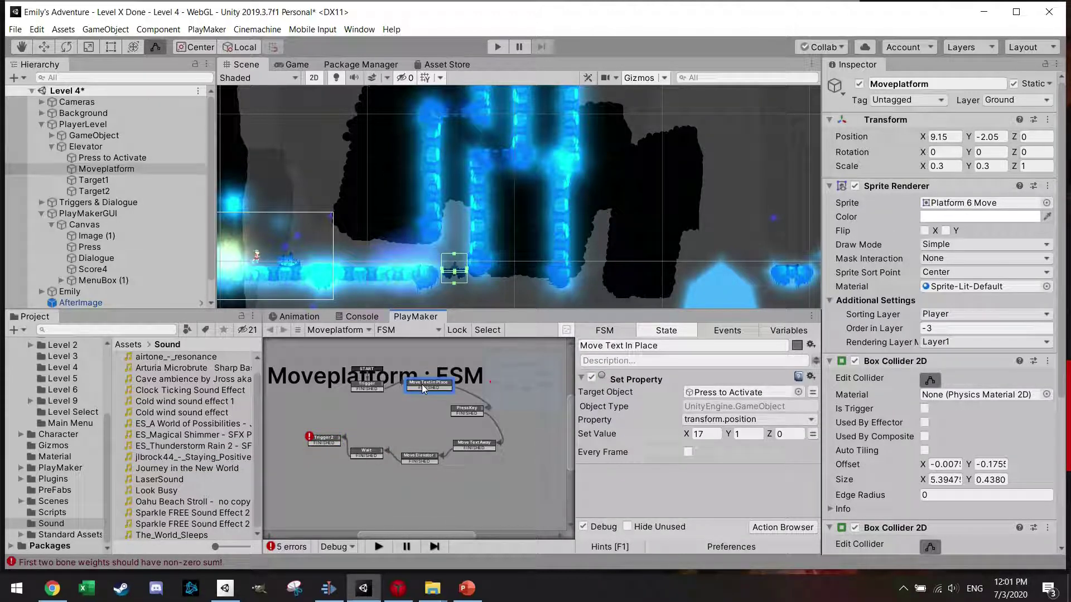
key(ctrl+c)
key(ctrl+v)
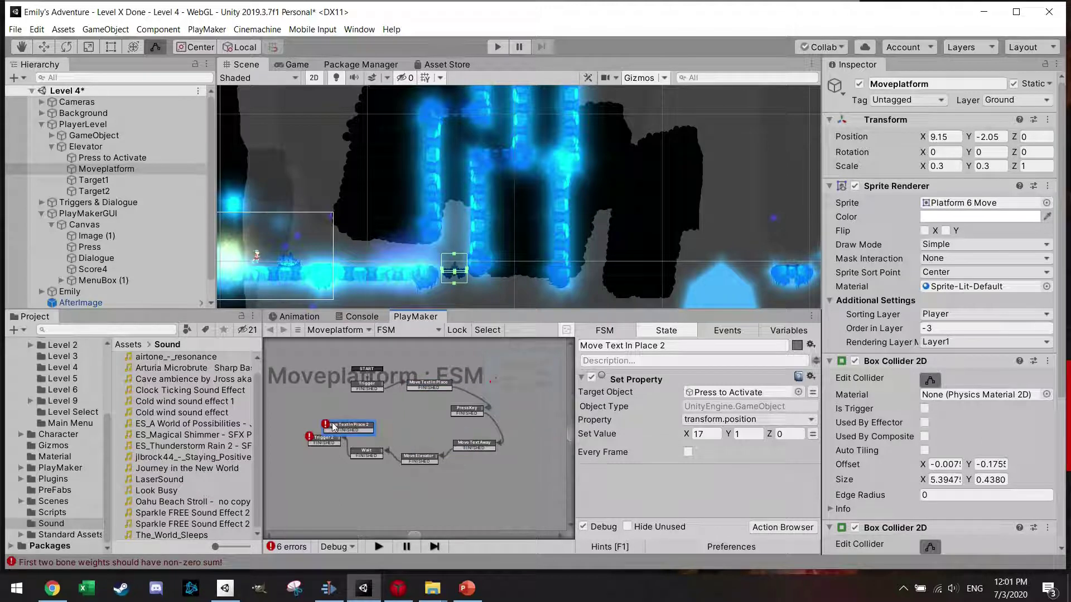
drag(351, 429, 304, 424)
click(333, 445)
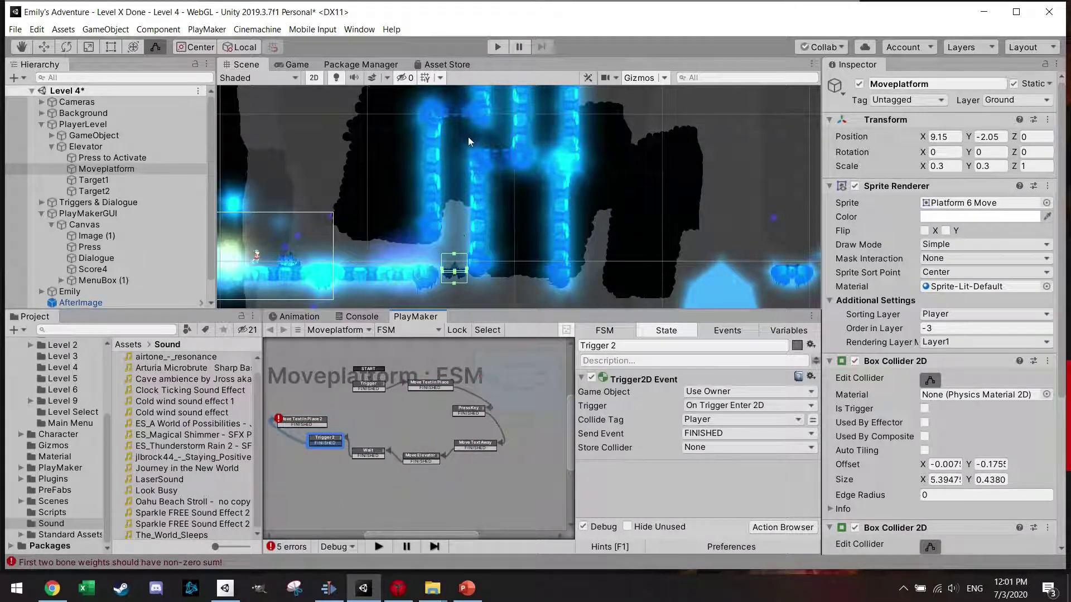
Measure the prompt height with a spare GameObject, then set Move Text In Place 2's target Y to 9.
scroll(168, 212, down, 2)
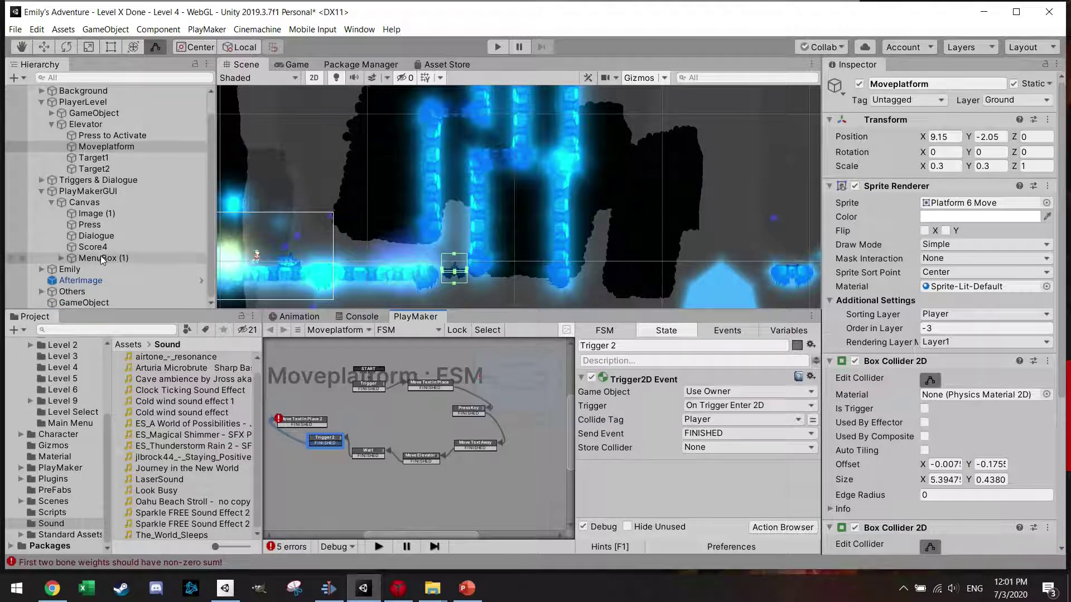
click(99, 303)
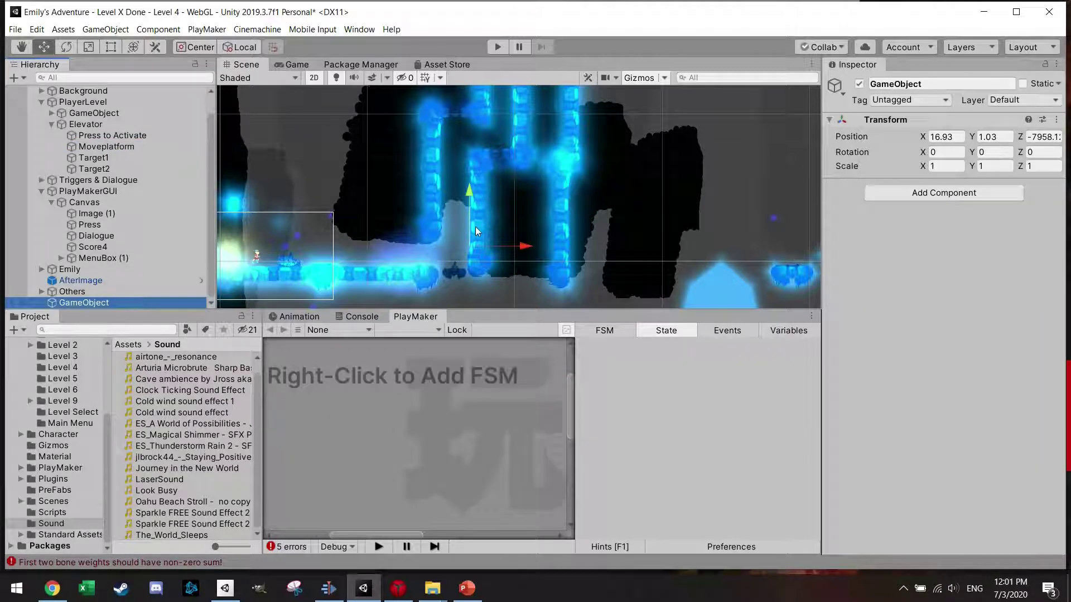
drag(471, 226, 470, 111)
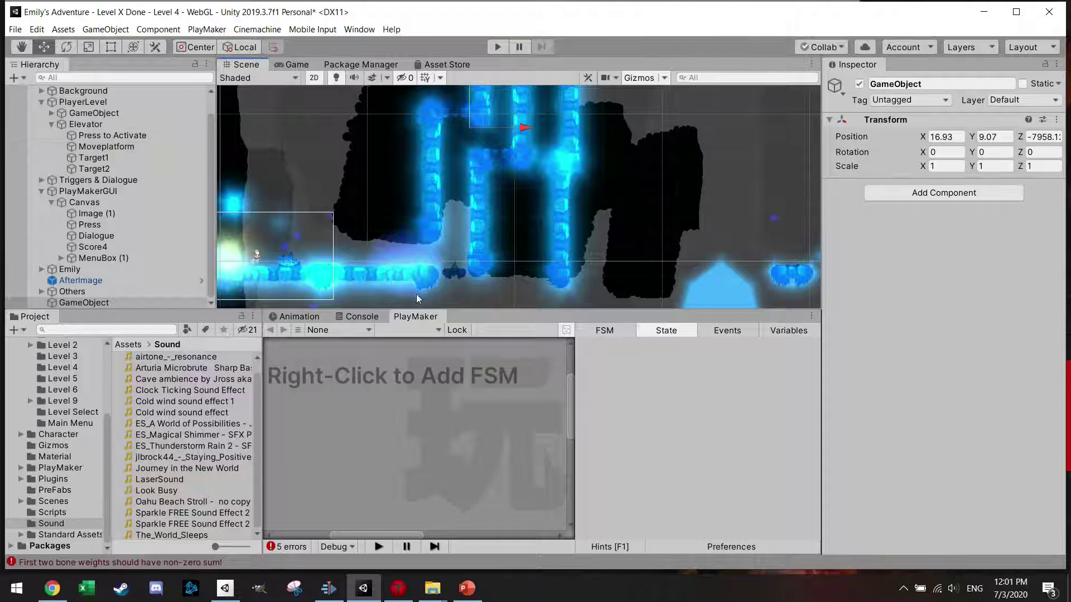
click(143, 148)
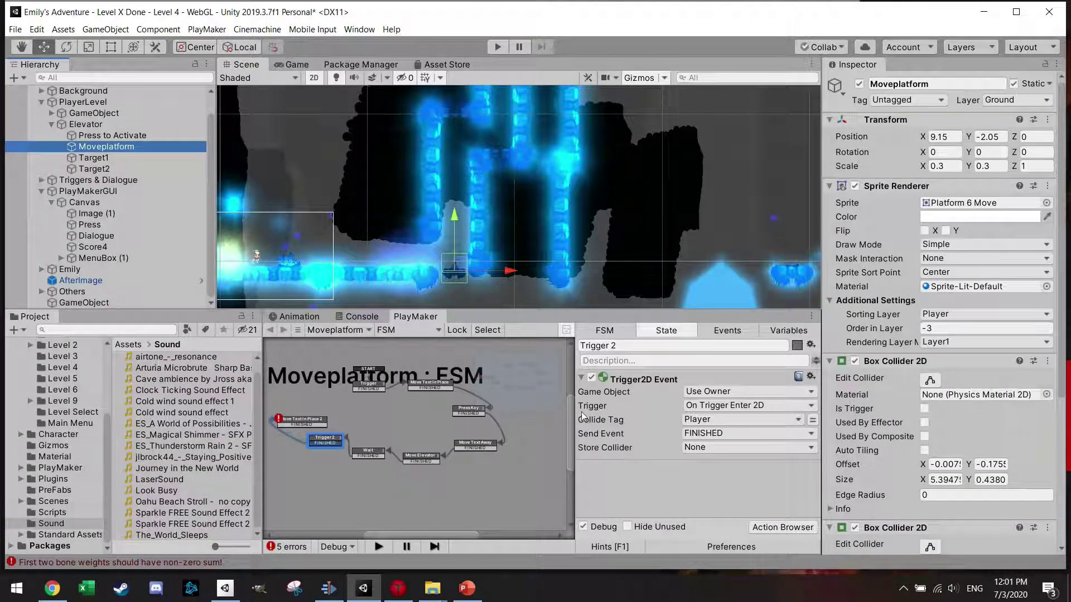
click(300, 422)
key(Tab)
text(9)
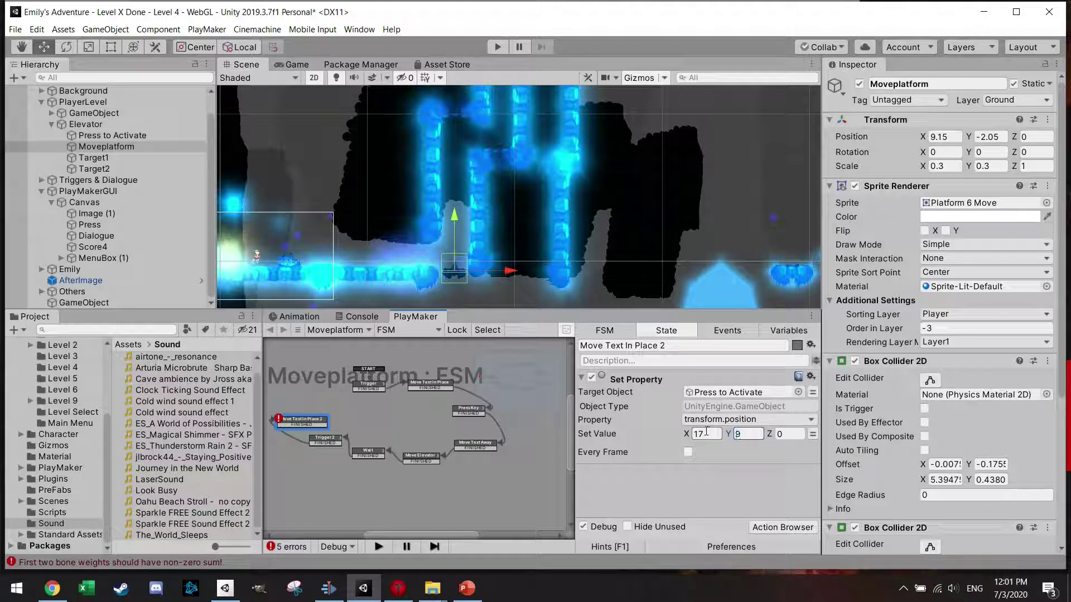
Paste a Press Key 2 copy linked after Move Text In Place 2 and arrange both states.
click(465, 415)
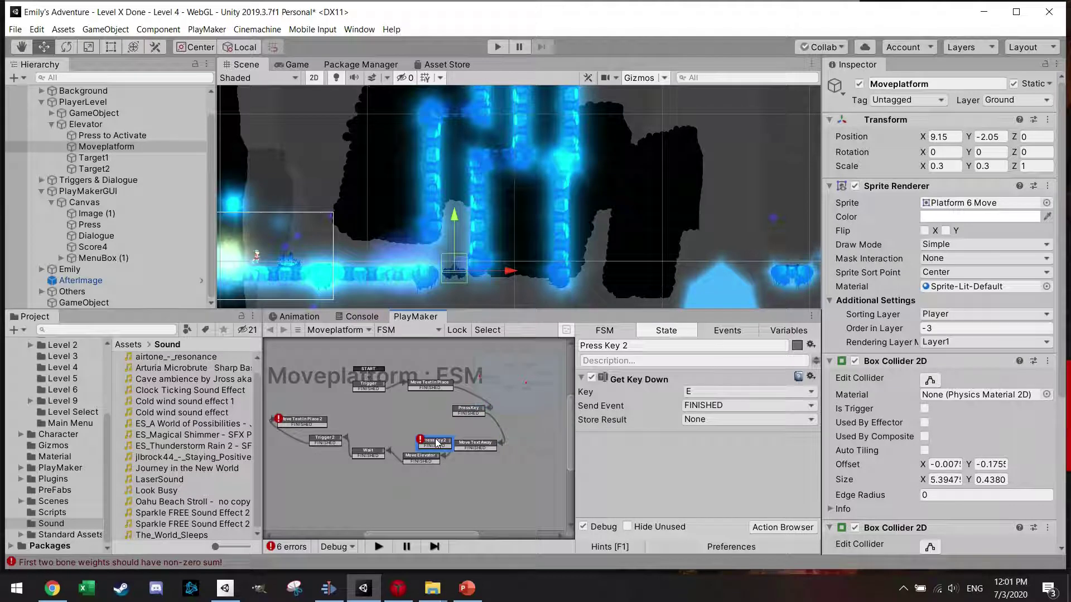
key(ctrl+v)
drag(300, 409, 305, 422)
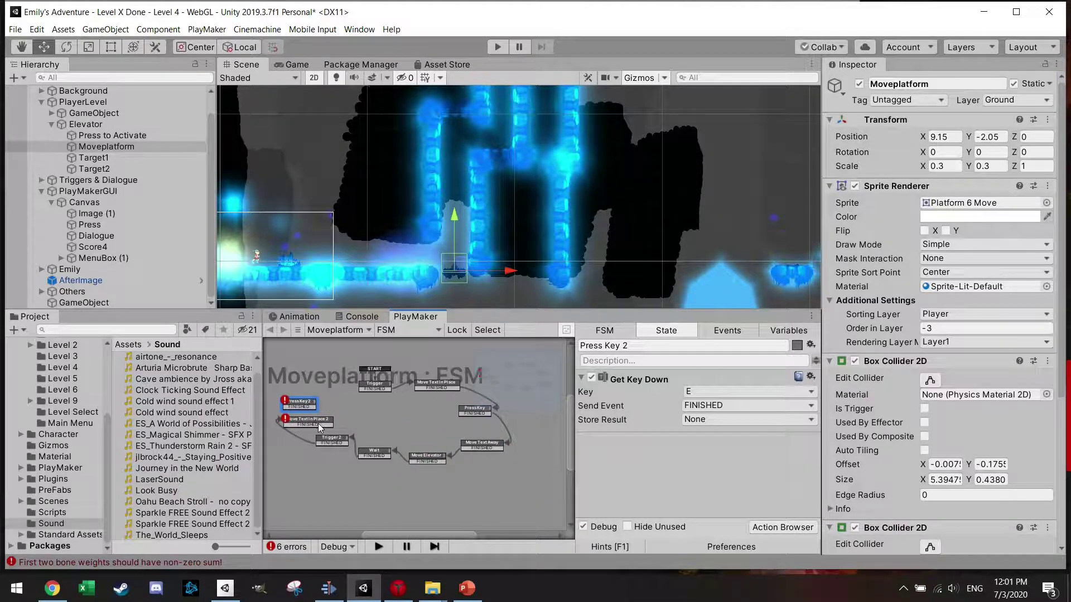
click(306, 422)
scroll(315, 408, up, 3)
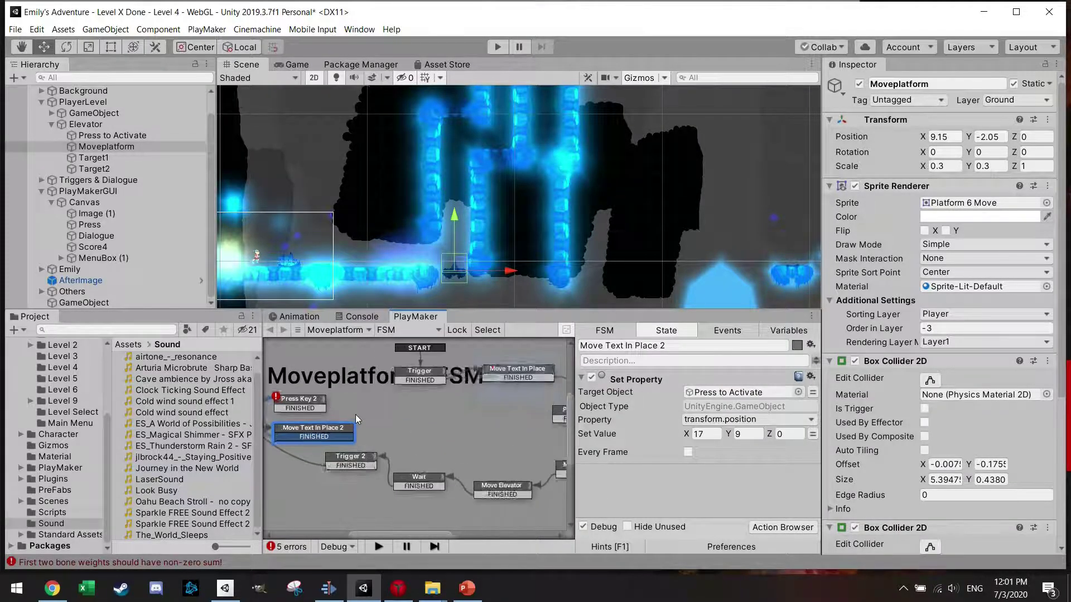
drag(315, 432, 292, 450)
drag(310, 405, 296, 414)
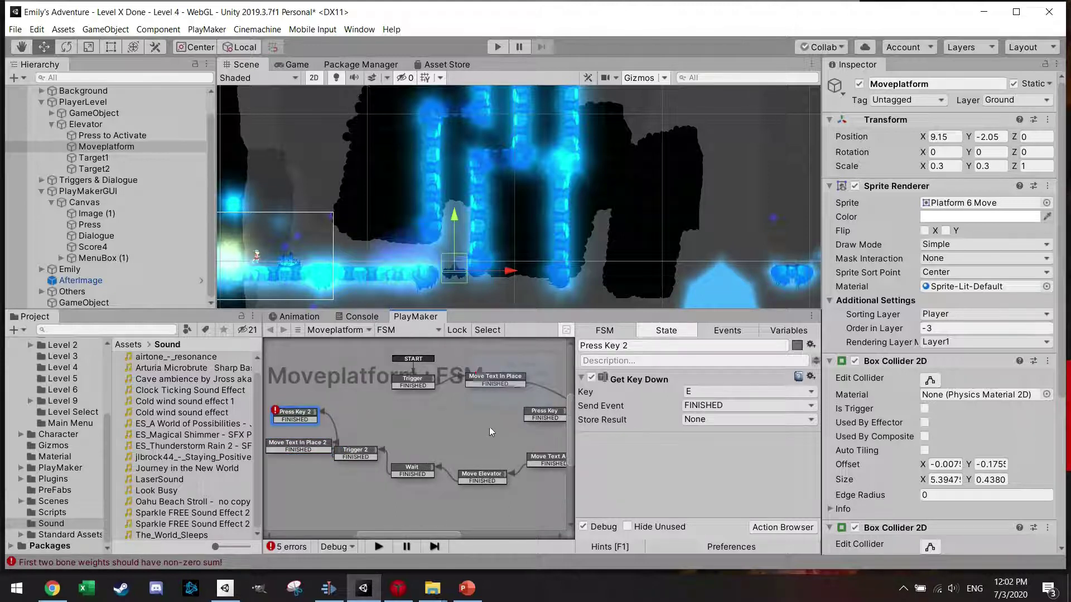
scroll(492, 433, down, 1)
Add Move Text Away 2 and Move Elevator 2 copies on the left of the graph.
click(548, 458)
ctrl+drag(548, 457, 301, 396)
click(323, 417)
click(483, 474)
ctrl+drag(483, 474, 311, 419)
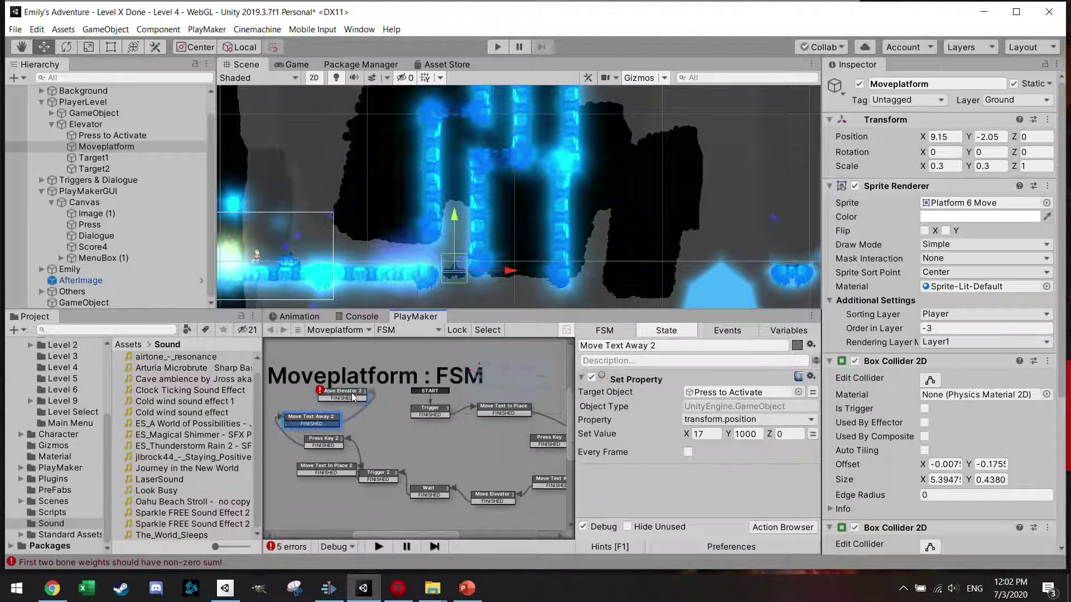
Set Move Elevator 2's Move Object destination to Target2.
click(352, 395)
scroll(724, 424, down, 5)
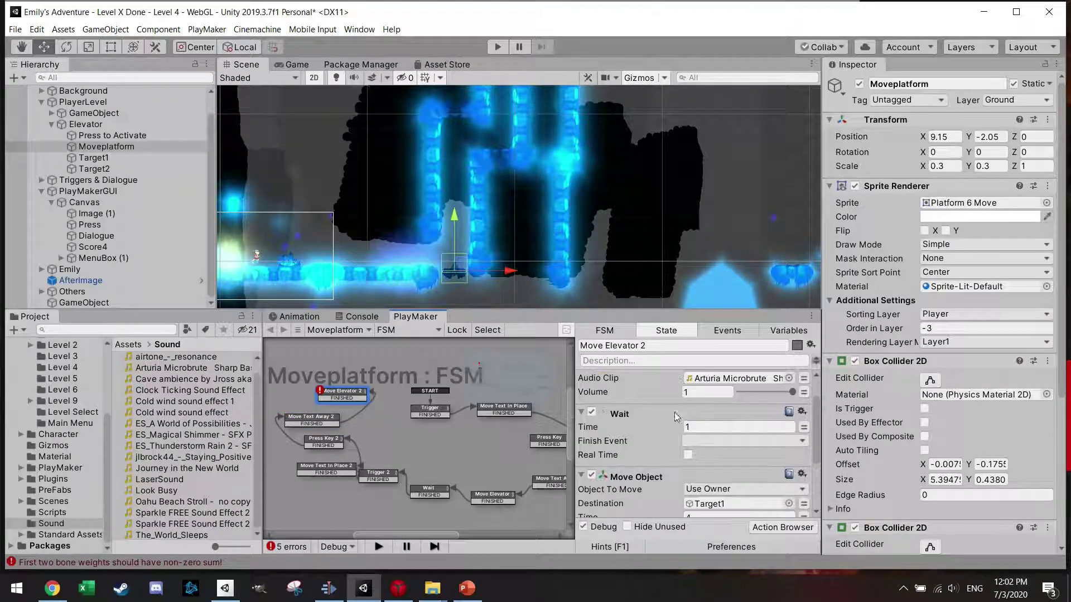
drag(94, 168, 716, 425)
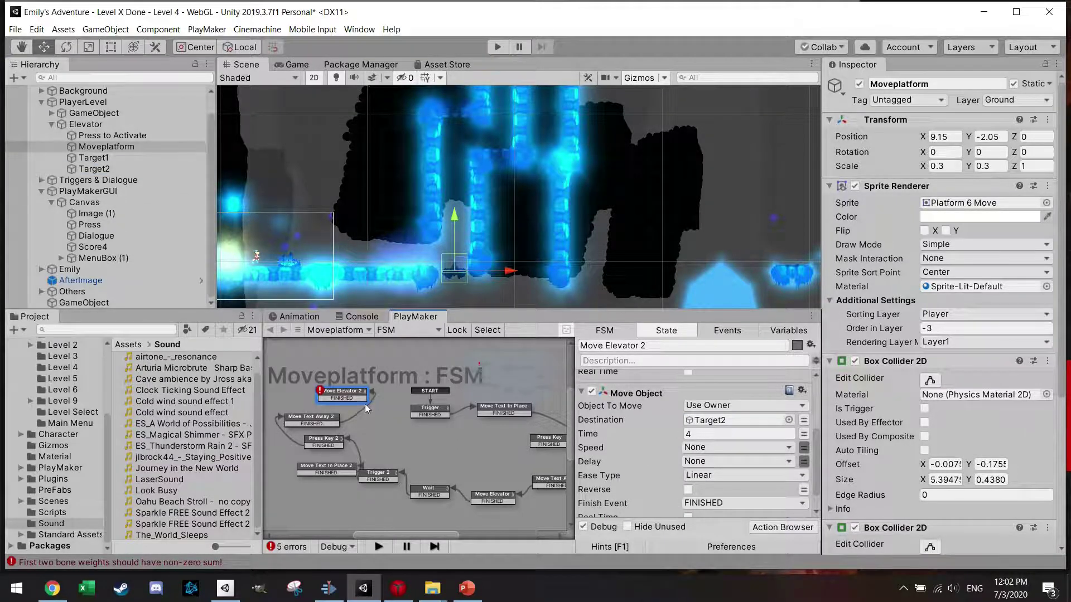
Add a 5-second Wait 2 copy to close the loop and enter play mode.
ctrl+drag(435, 497, 428, 414)
click(363, 398)
scroll(430, 424, down, 5)
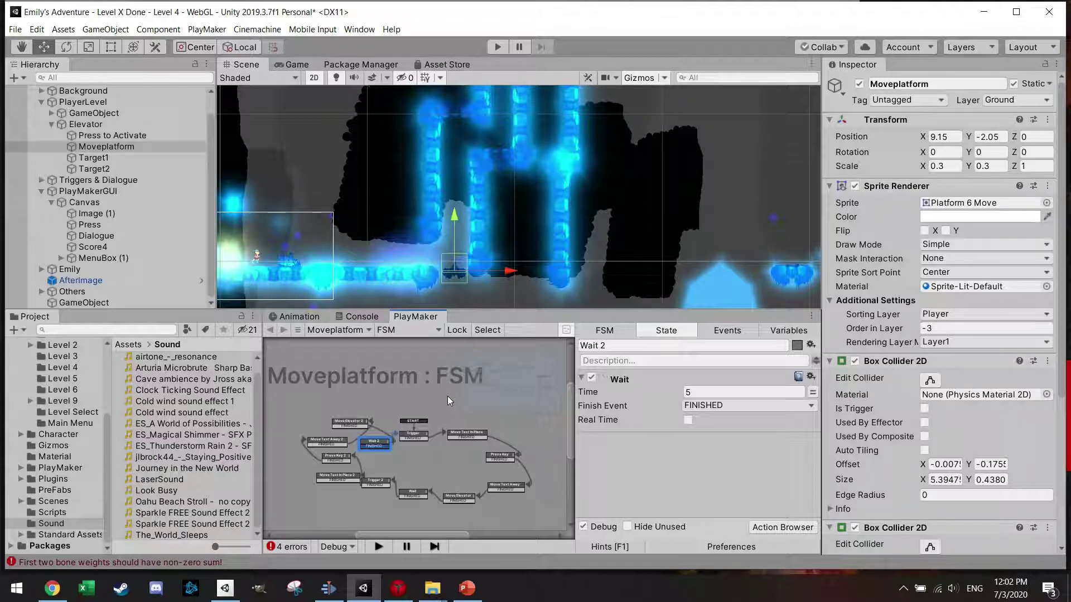
click(497, 48)
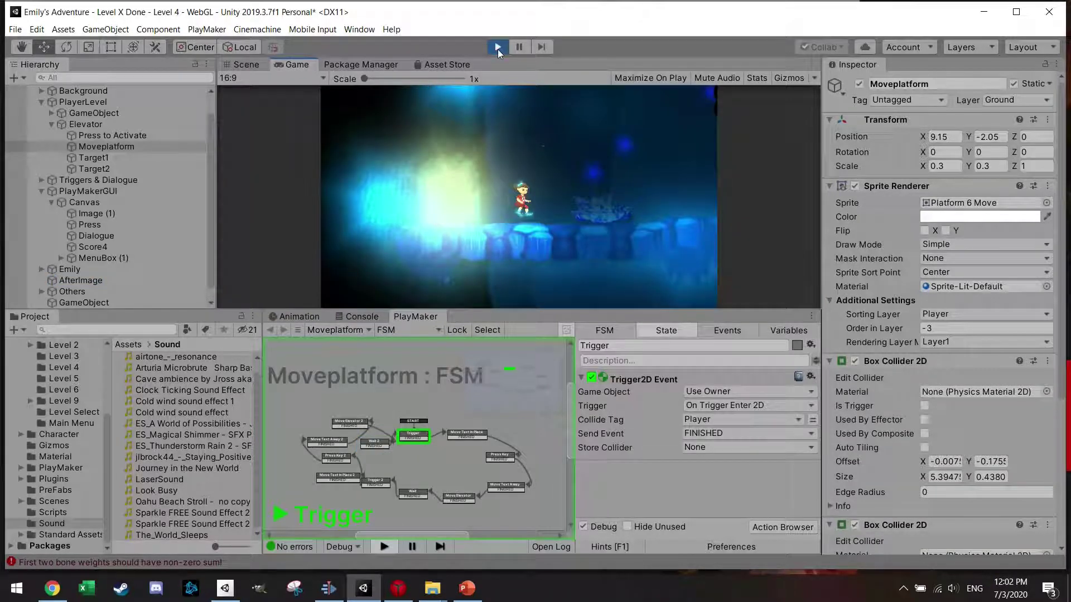
Walk the character onto the platform, press E to ride up, then E again to ride down.
key(Right)
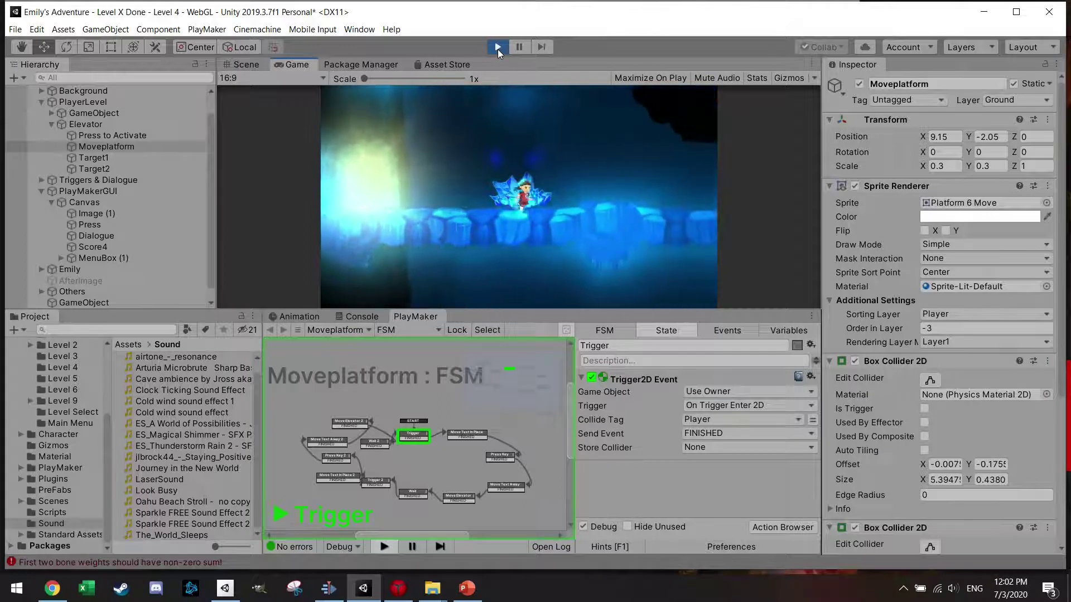
key(Right)
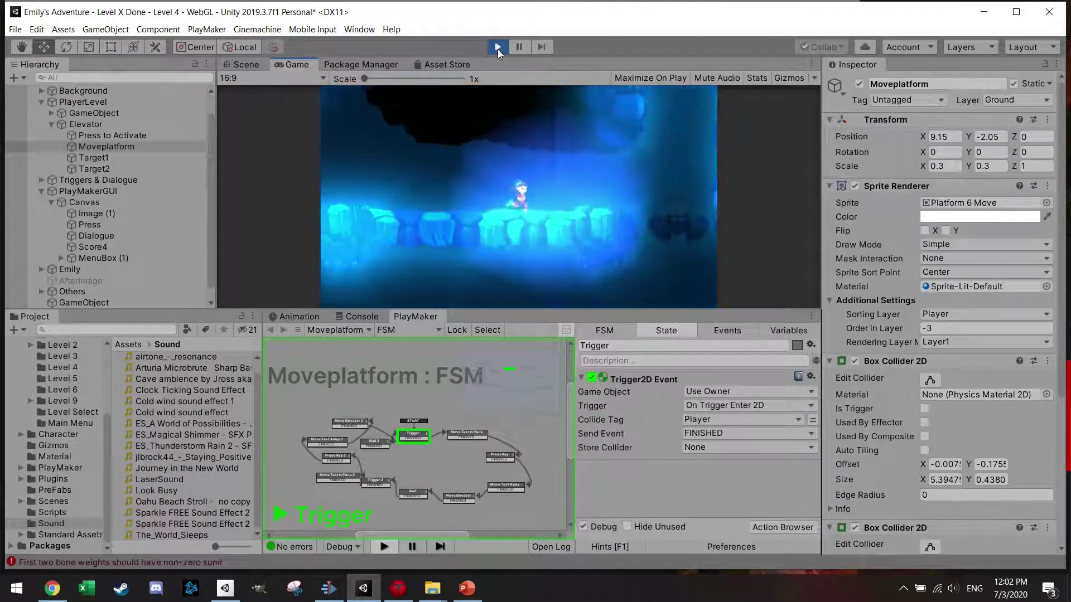
key(Right)
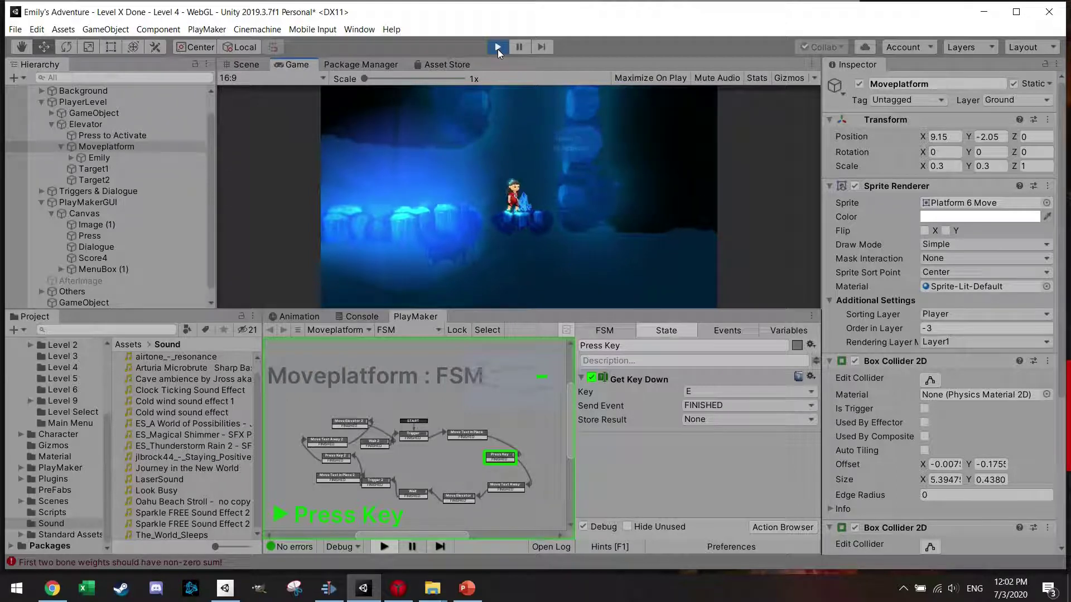
key(e)
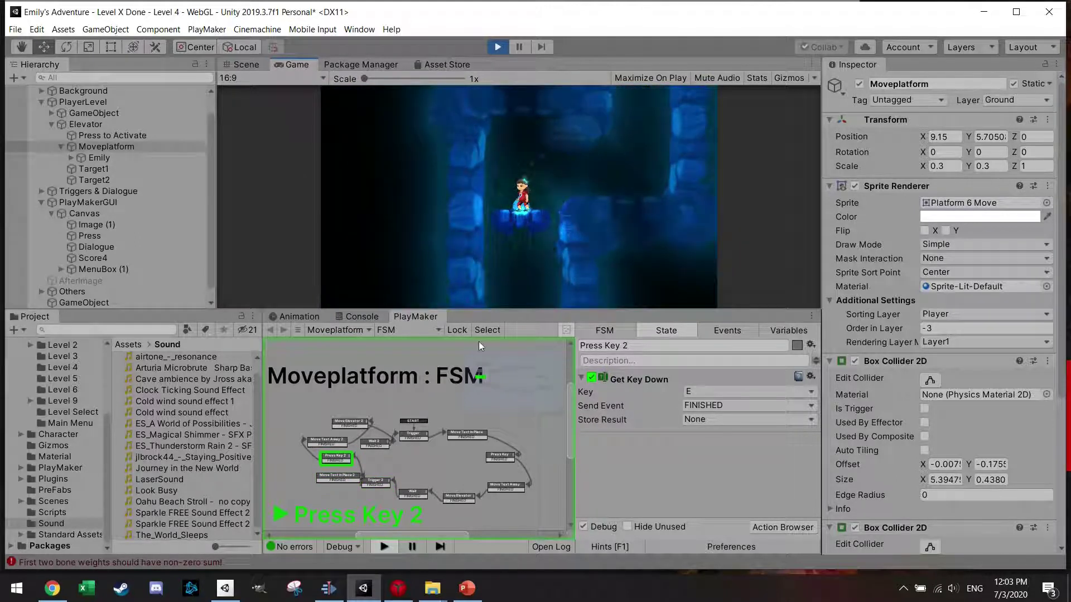
click(567, 144)
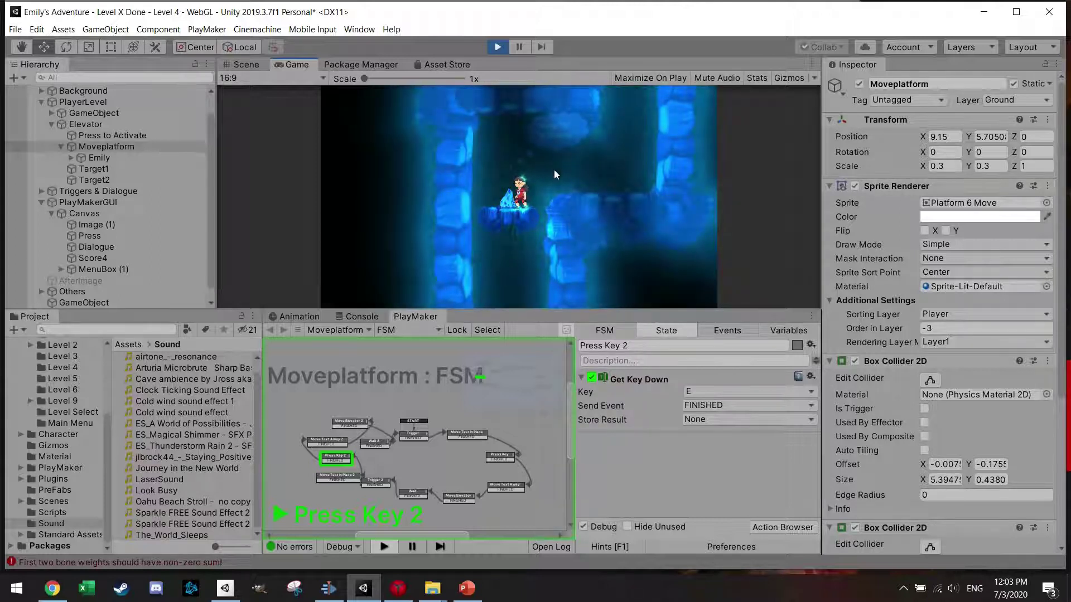
key(e)
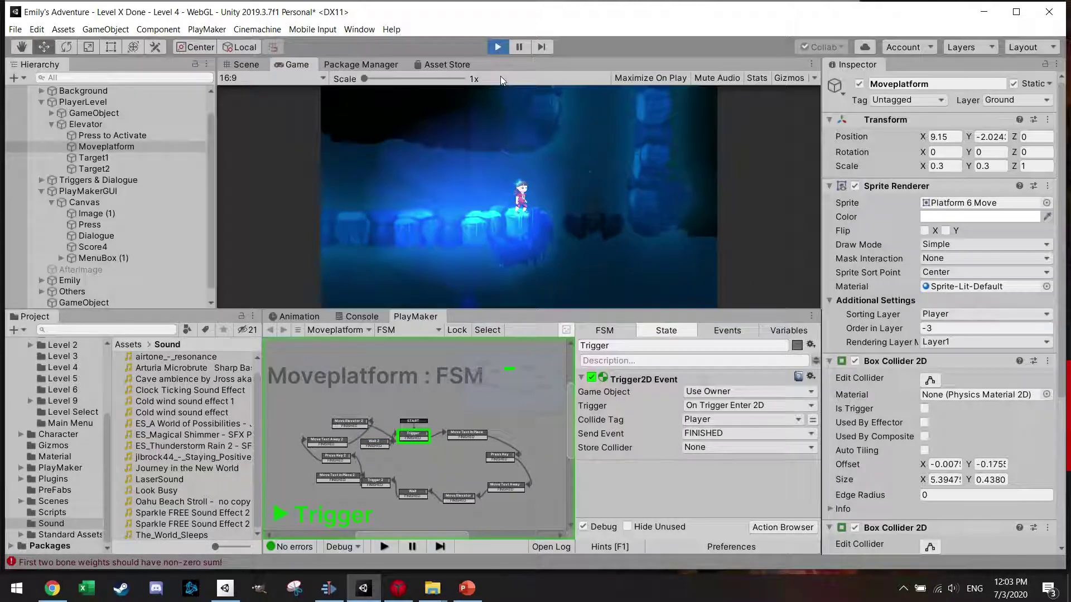
Stop play mode and shrink Platform 1 (70) from its bottom edge with the Rect tool.
click(433, 231)
click(434, 230)
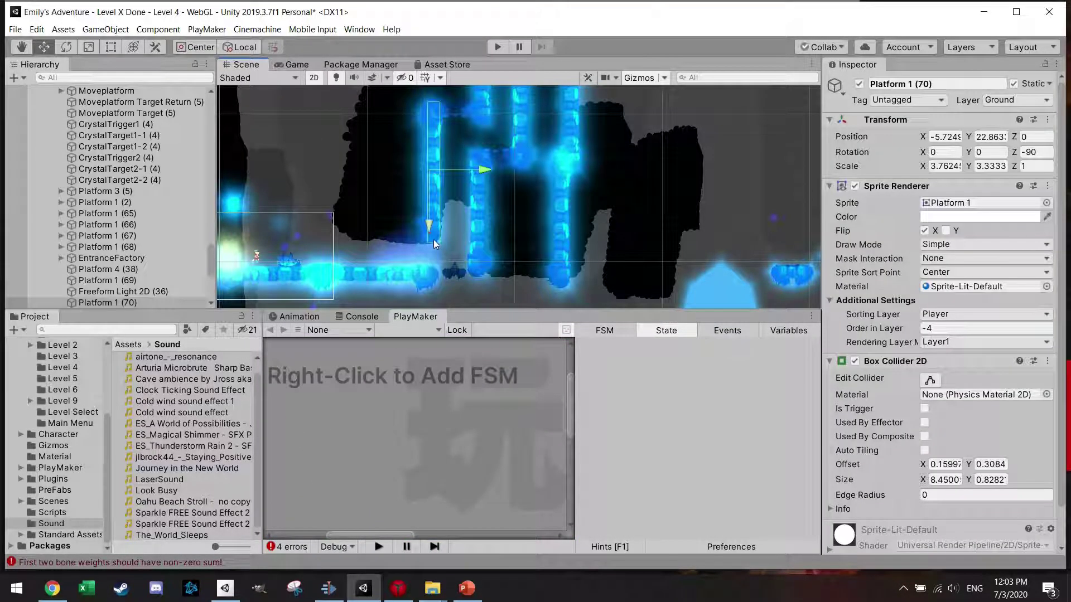
click(106, 50)
mouse_move(428, 242)
mouse_down()
mouse_move(428, 218)
mouse_move(429, 231)
mouse_up()
Select the elevator platform and review its Press Key and Move Text Away states.
click(457, 272)
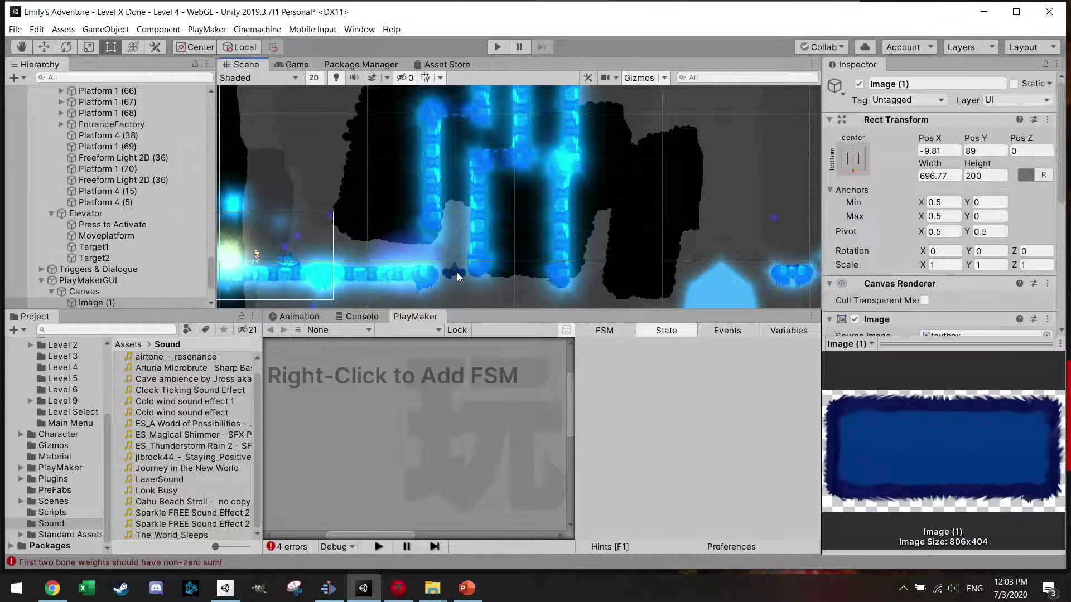
click(457, 272)
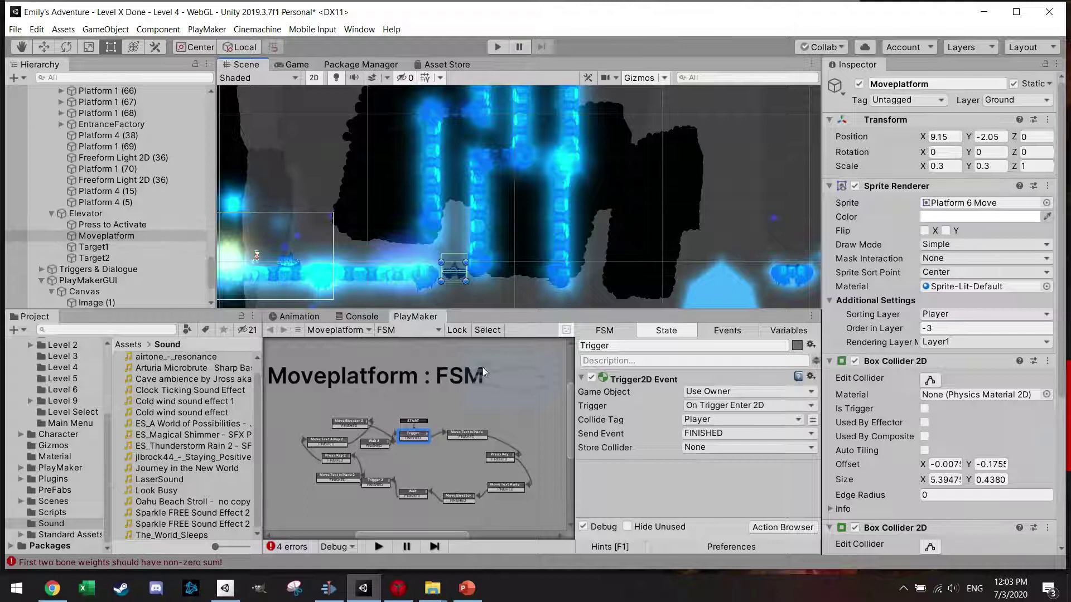
click(466, 434)
click(501, 458)
click(503, 485)
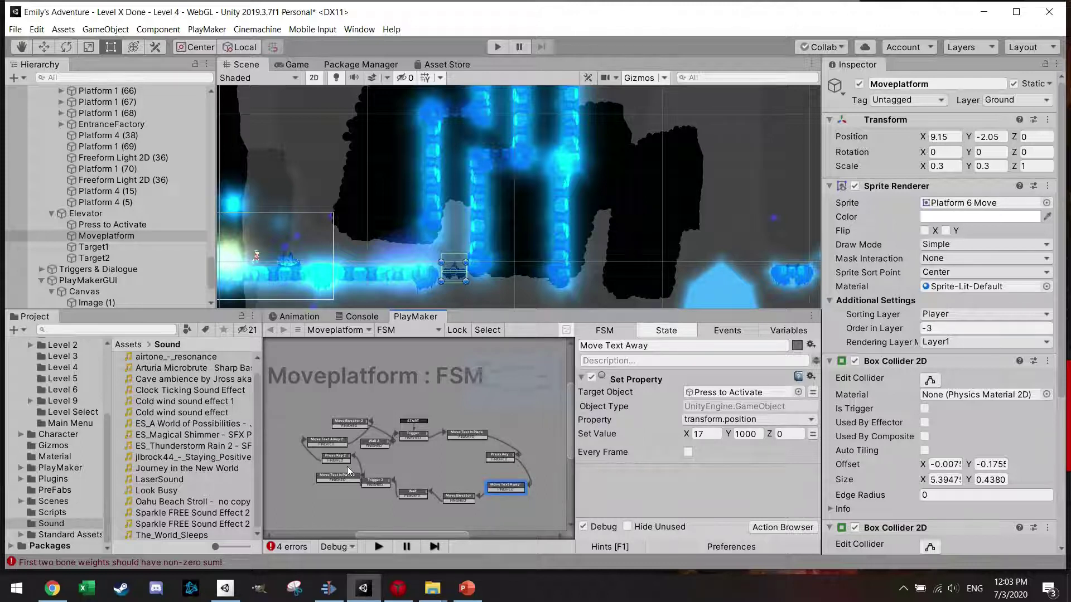
Raise Target1 from Y 5.76 to 6.28 with the Move tool, then reselect the elevator.
click(134, 249)
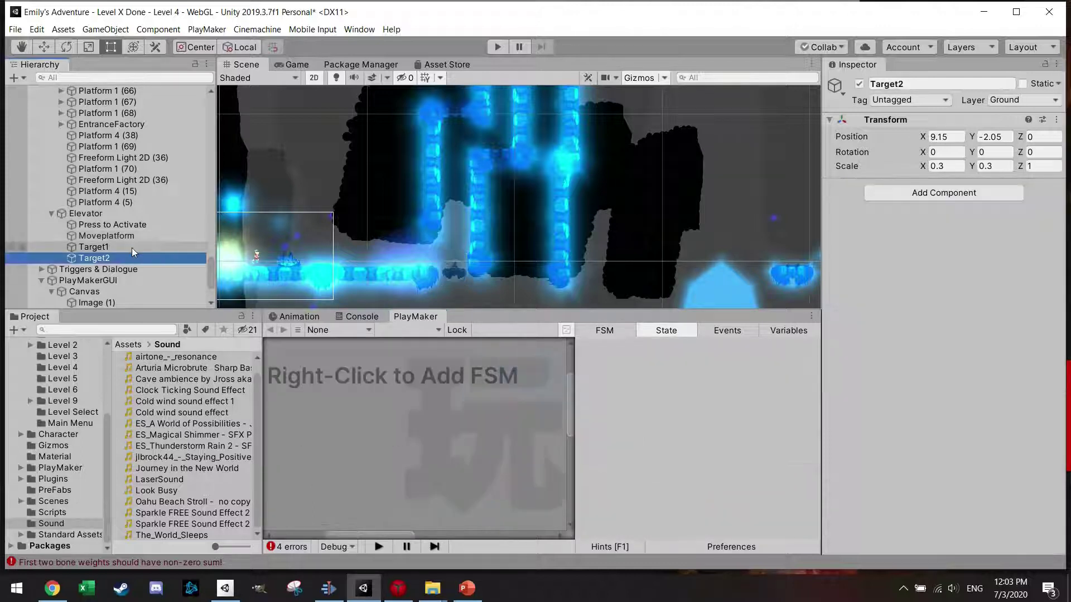
click(53, 50)
drag(454, 129, 454, 121)
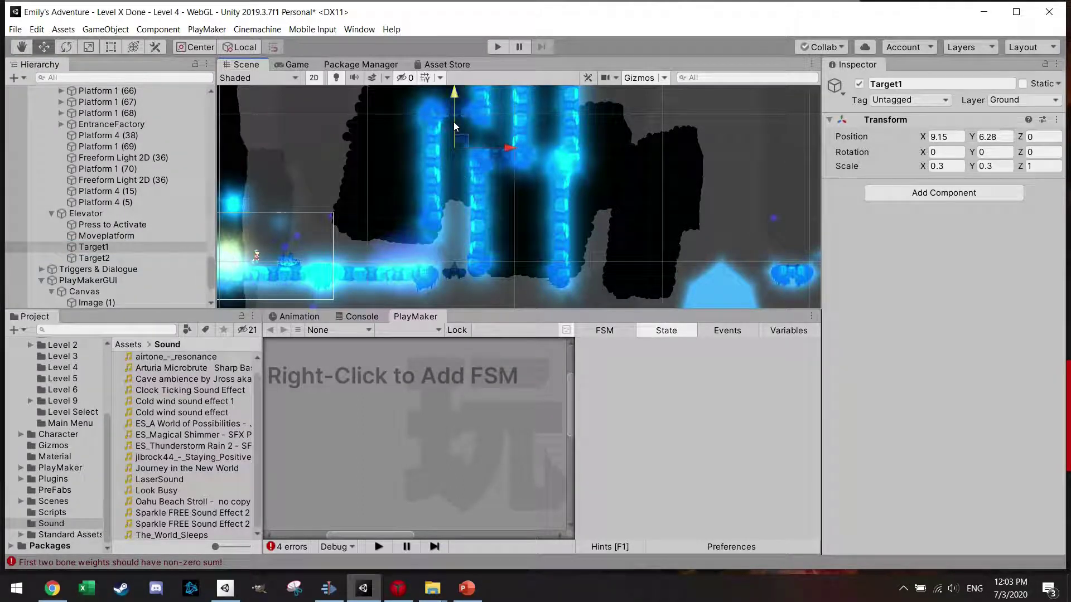
click(454, 272)
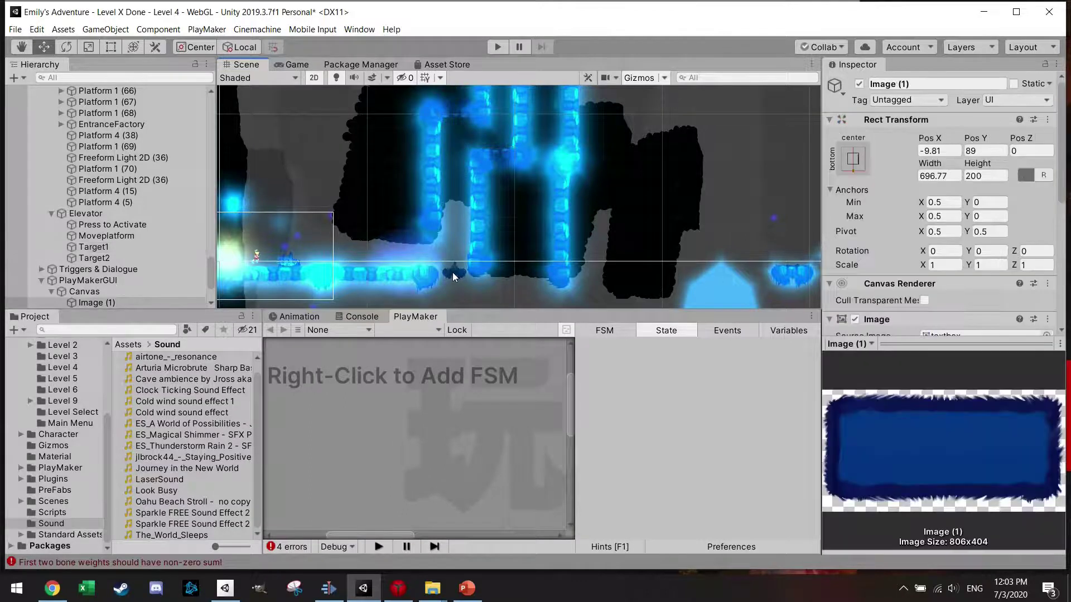
click(453, 272)
scroll(473, 292, up, 3)
middle_drag(473, 292, 470, 261)
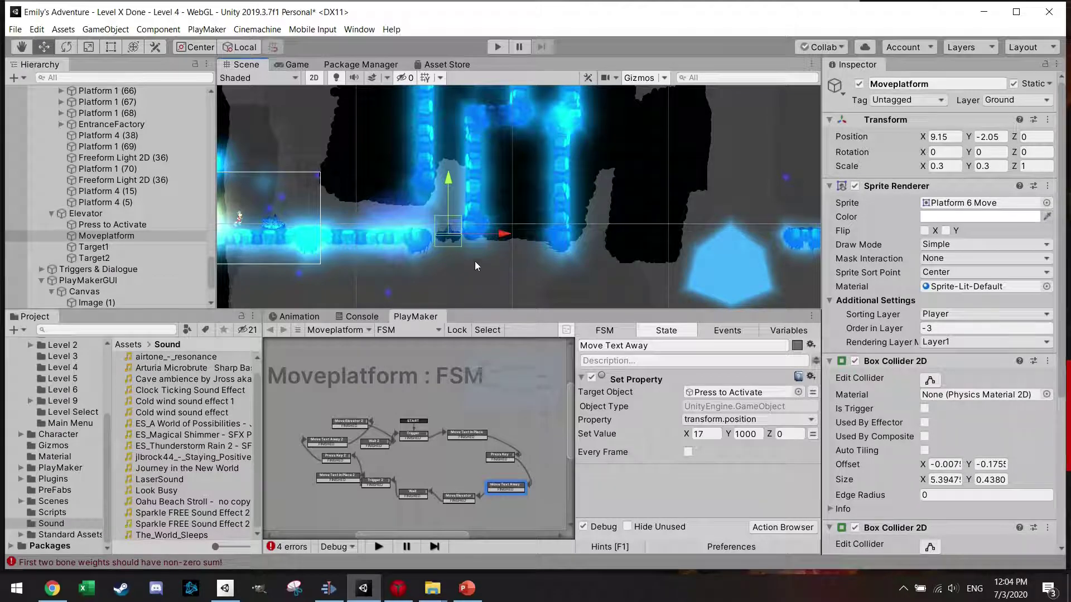
scroll(438, 254, down, 2)
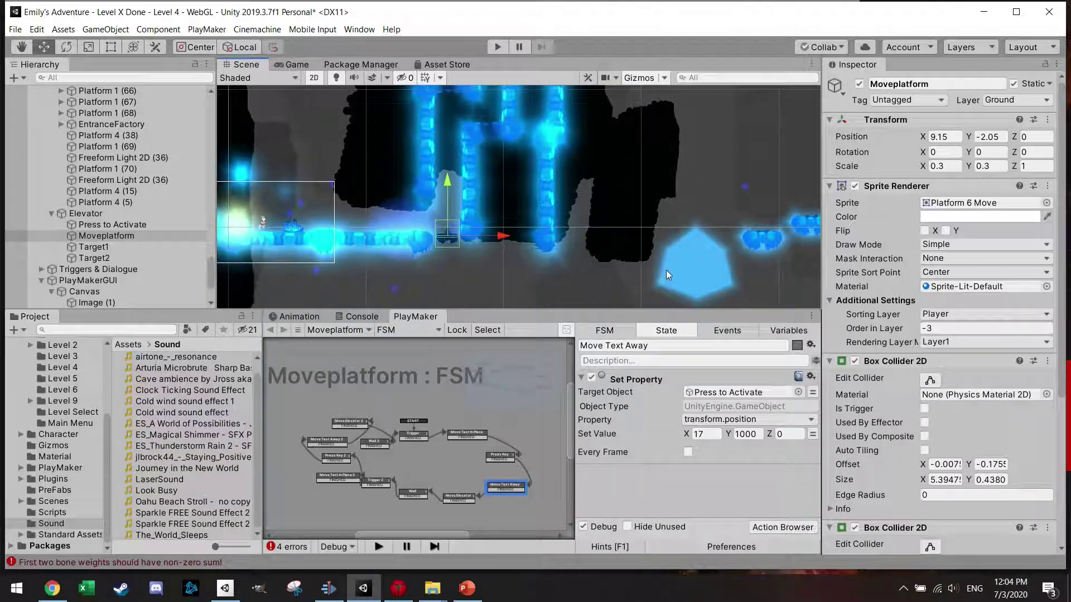
Select the Crystal light, move it near the elevator, then delete it.
click(710, 273)
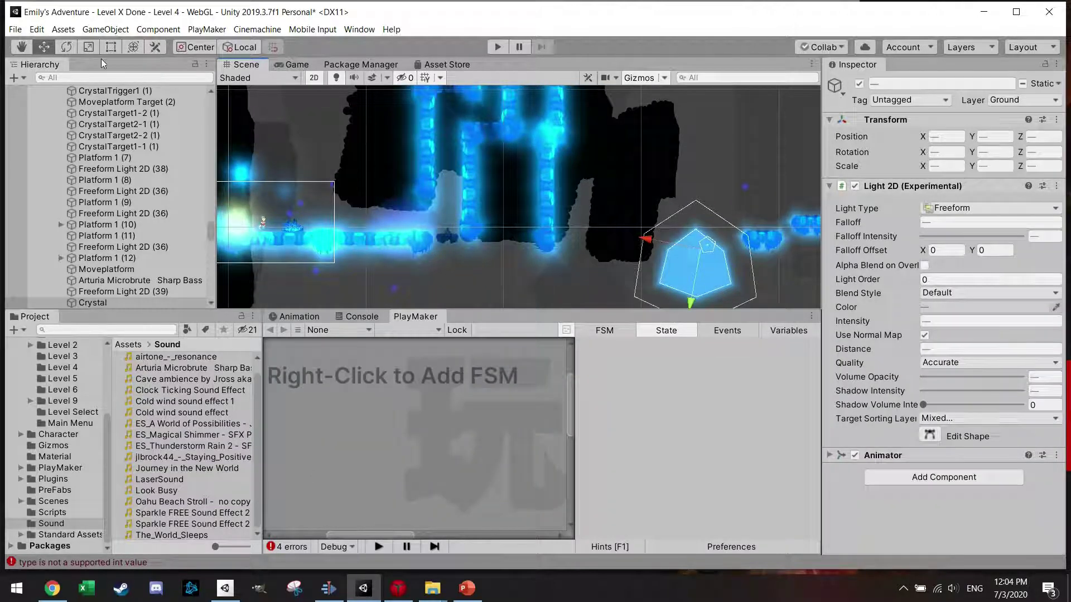
scroll(127, 256, down, 1)
click(112, 260)
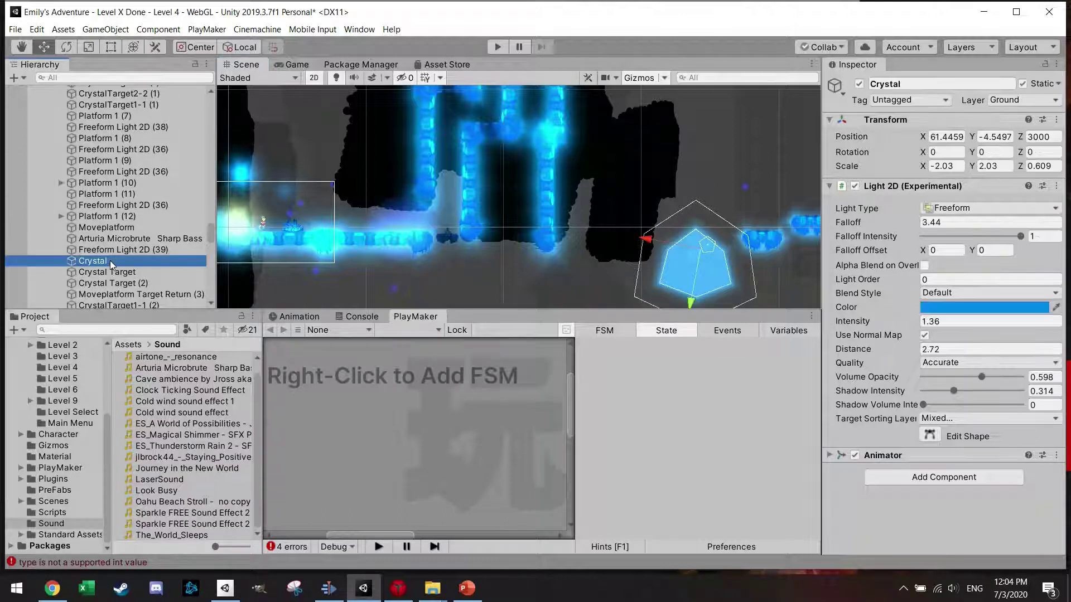
drag(710, 251, 494, 222)
scroll(463, 233, up, 3)
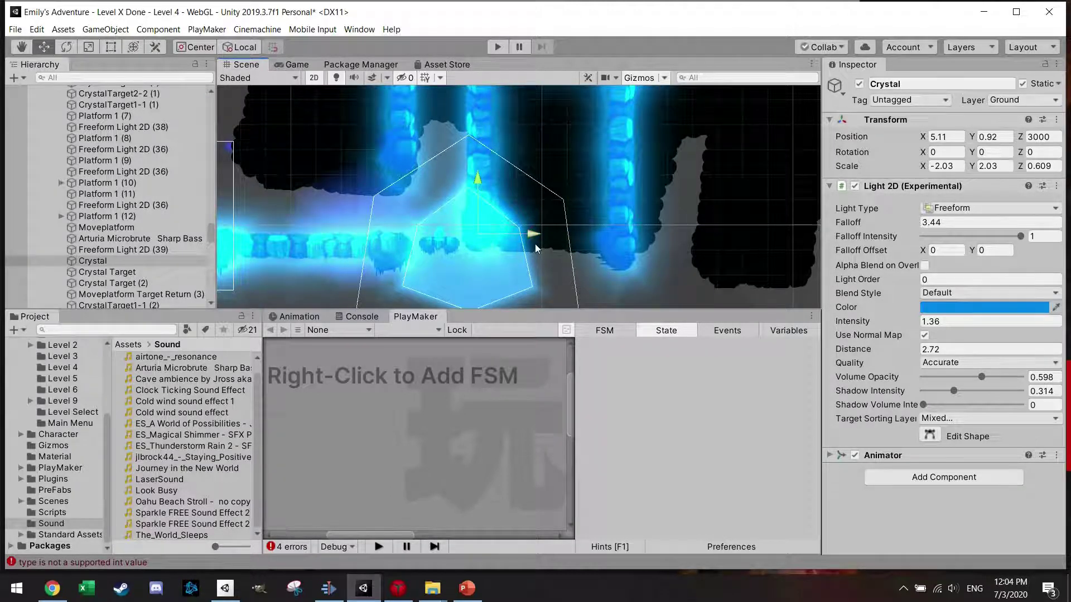
key(Delete)
Reselect the Moveplatform object in the scene and Hierarchy.
scroll(440, 273, down, 5)
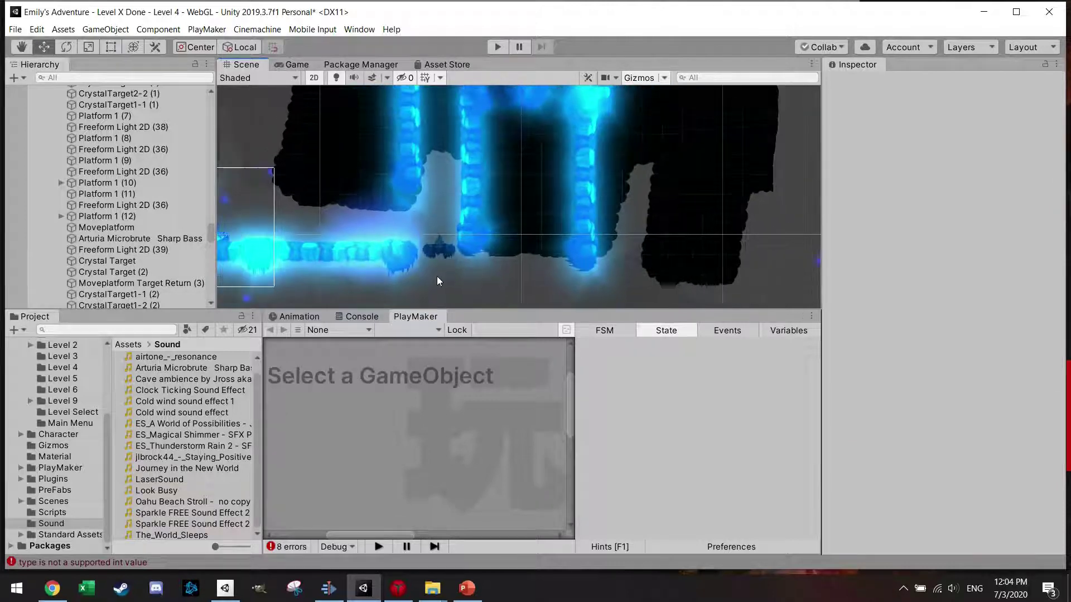
drag(209, 227, 209, 235)
click(432, 254)
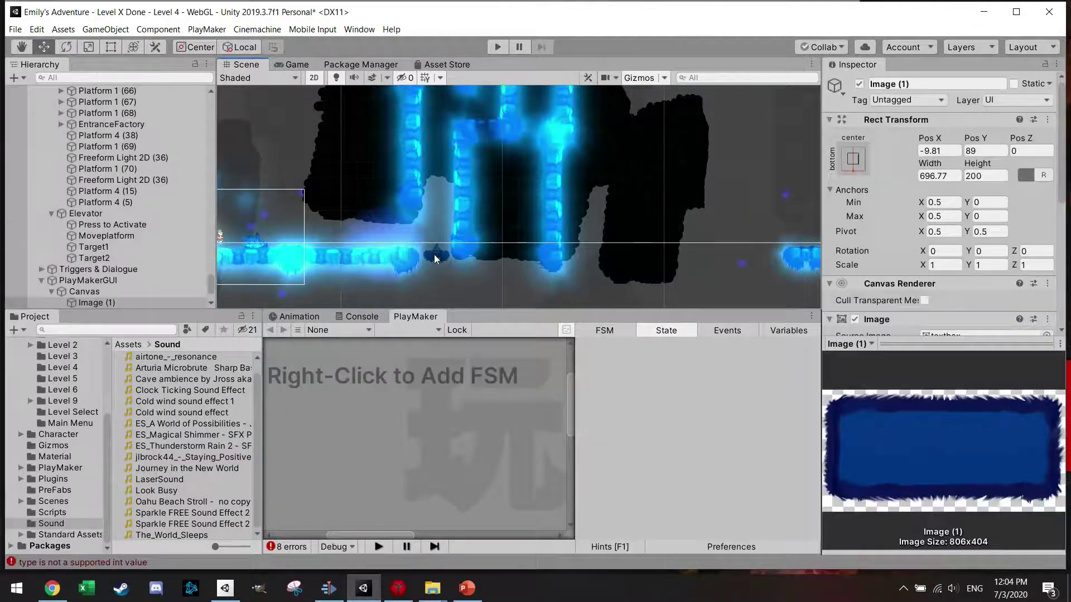
click(435, 254)
click(123, 236)
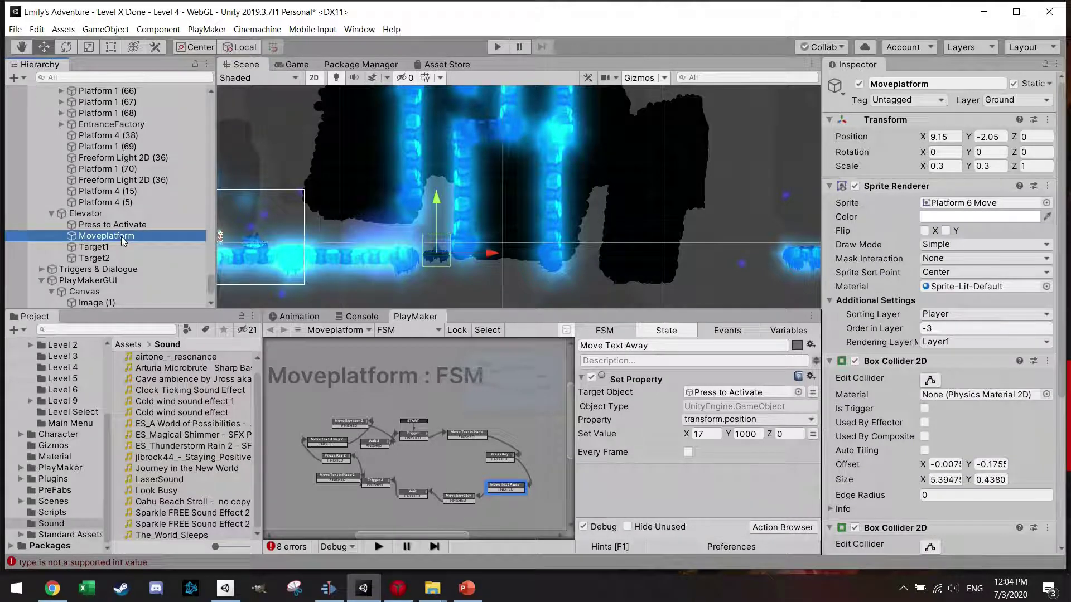
Create a Freeform Light 2D as a child of Moveplatform.
right_click(122, 236)
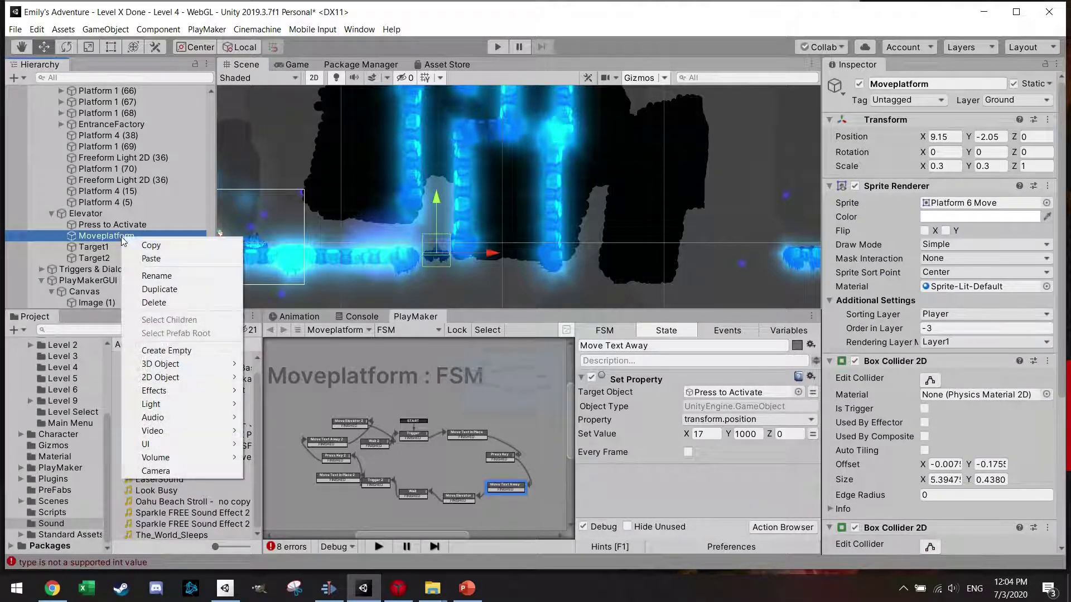
mouse_move(204, 404)
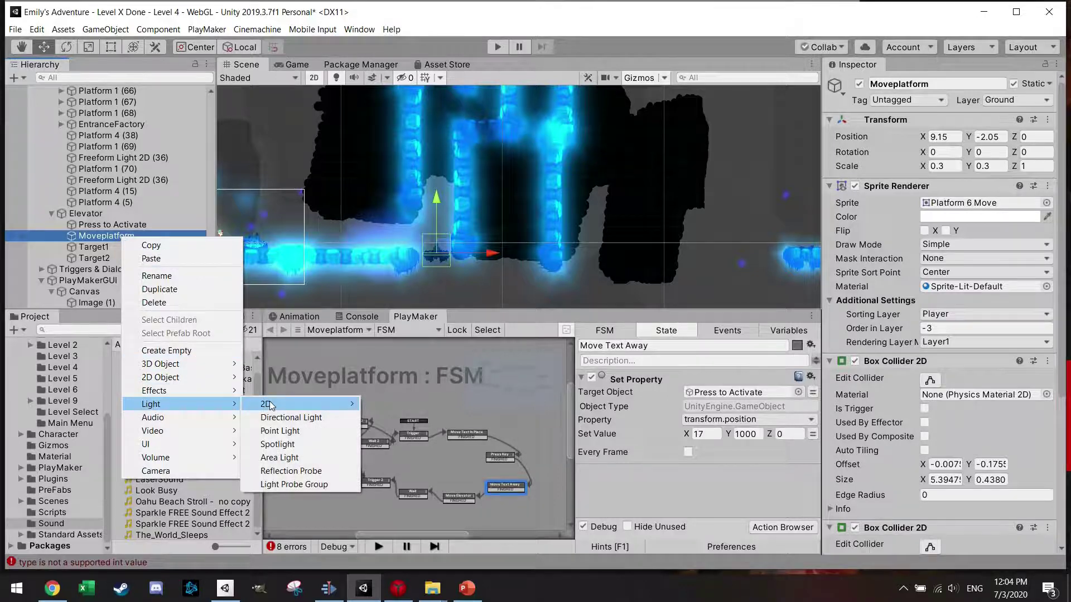
mouse_move(272, 406)
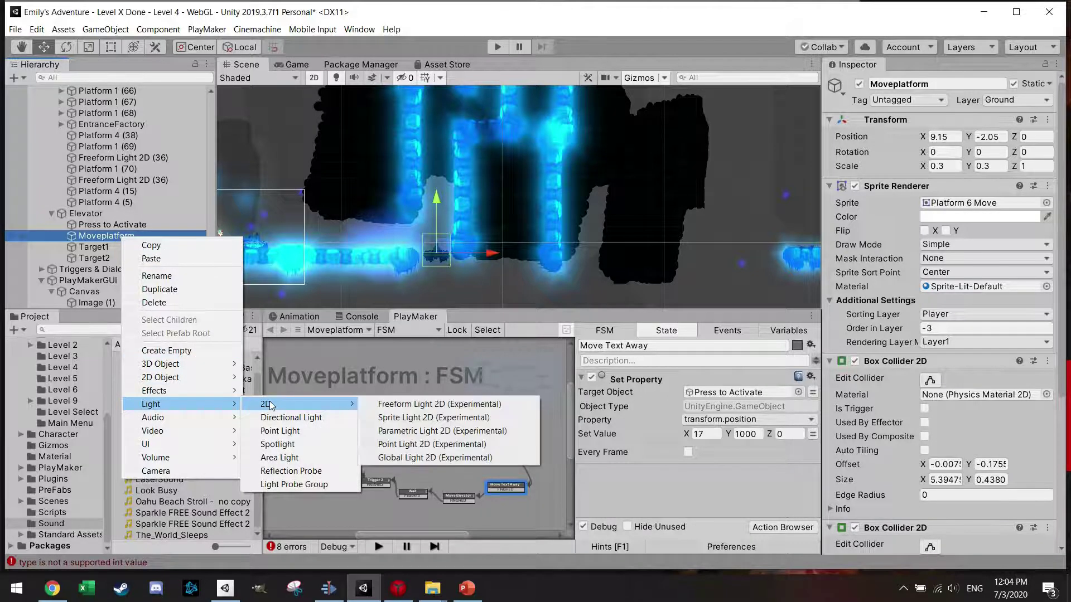
click(402, 405)
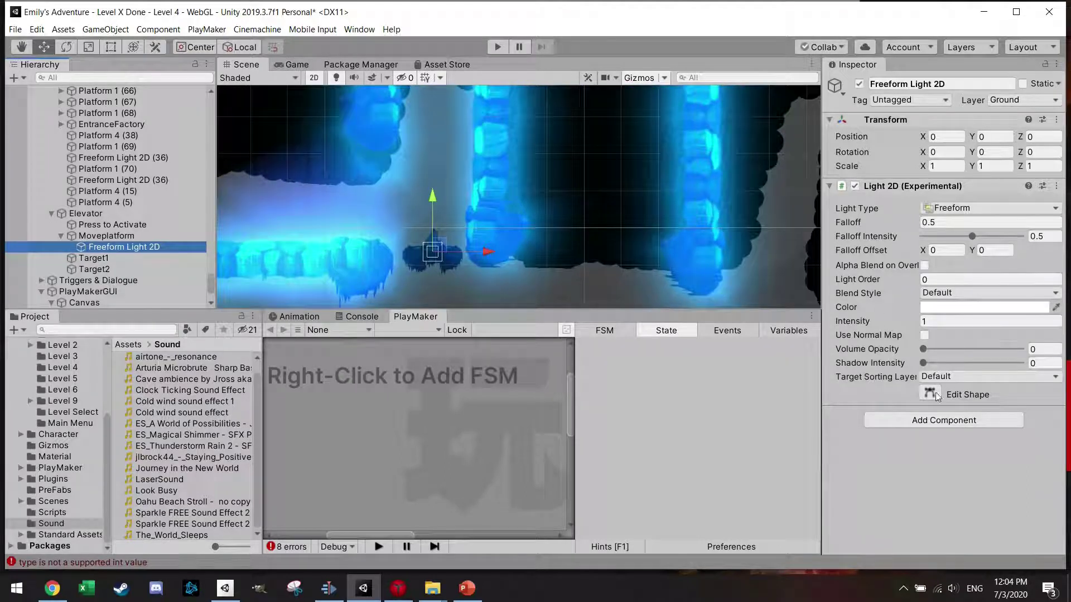
Edit the light's shape, dragging its vertices into a small triangle on the platform.
click(929, 394)
scroll(398, 249, up, 3)
drag(434, 244, 443, 214)
drag(452, 265, 445, 214)
click(460, 245)
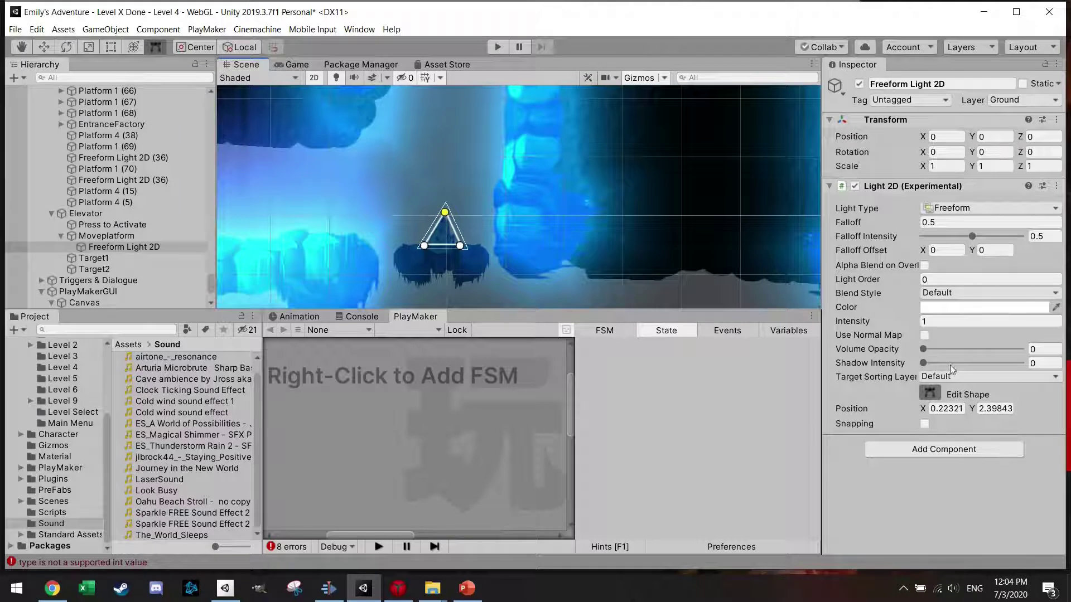
Add Player to the light's Target Sorting Layers and fine-tune the triangle's corners.
click(954, 376)
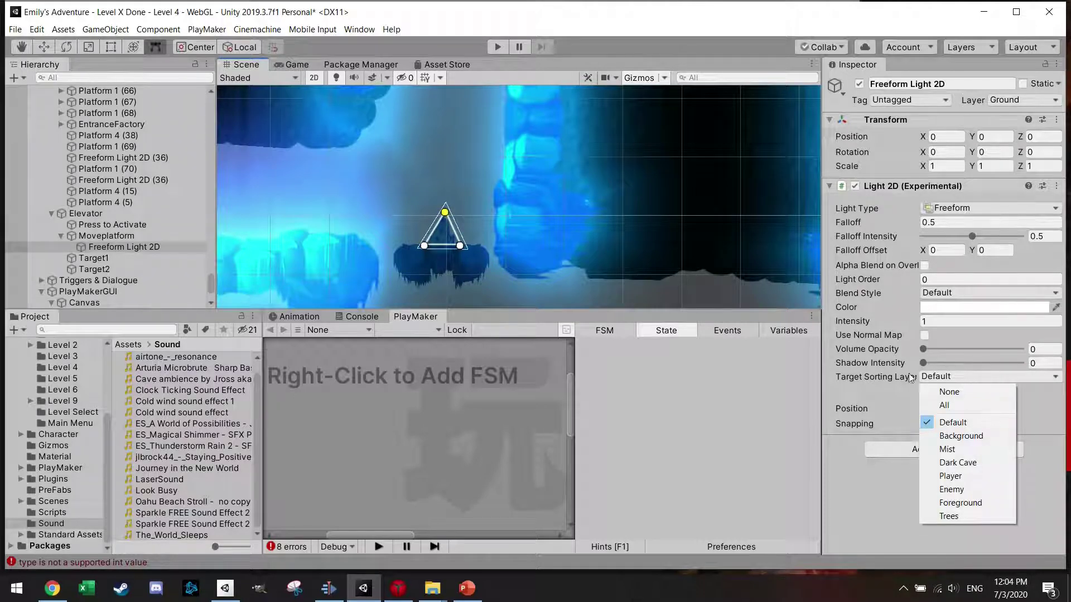
click(951, 476)
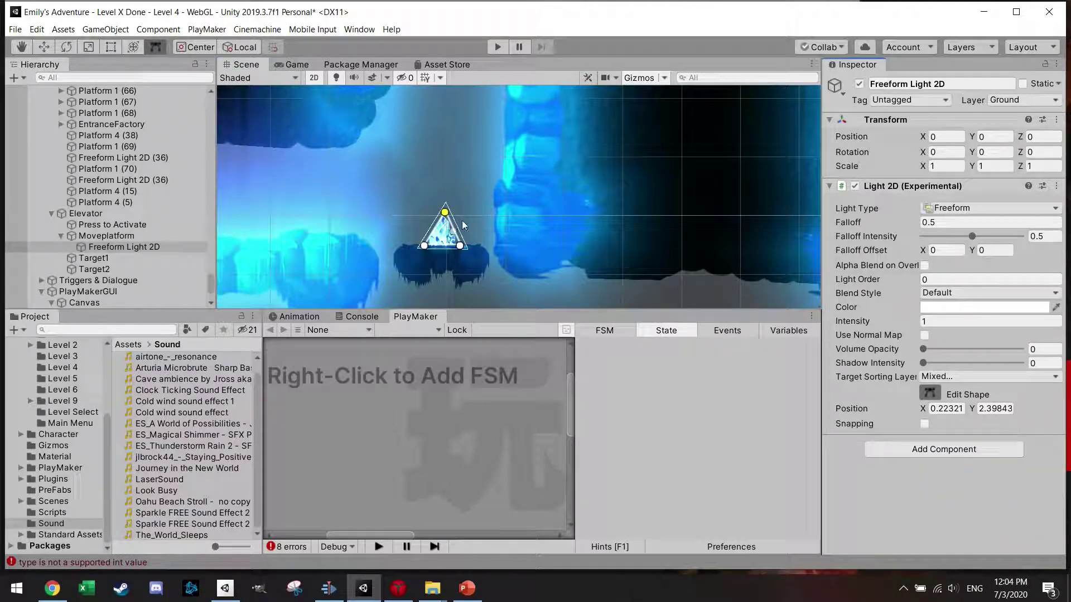
drag(444, 213, 441, 211)
drag(424, 245, 445, 254)
click(460, 246)
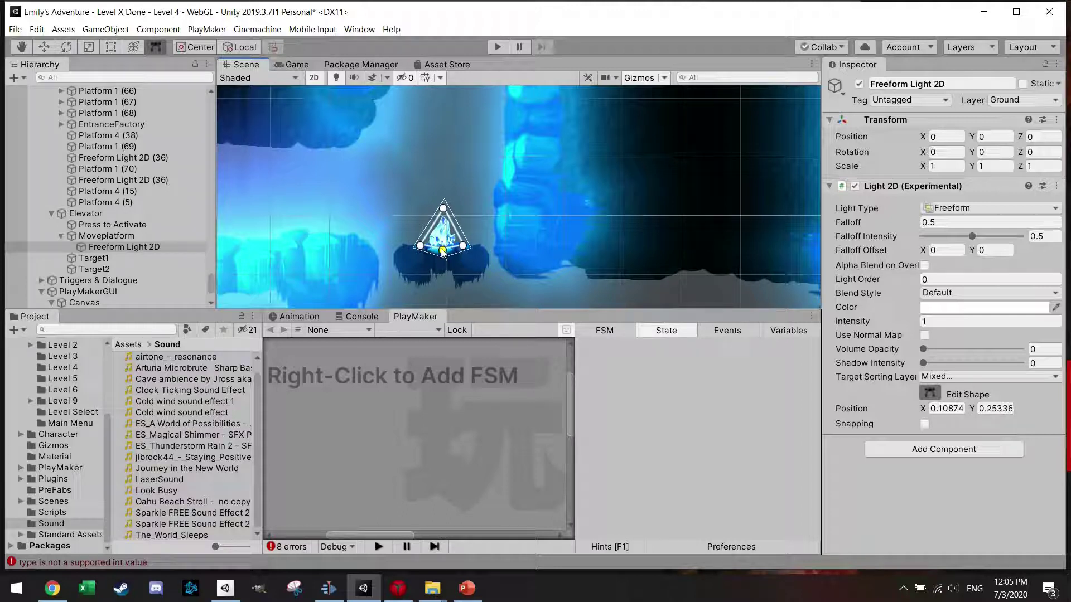